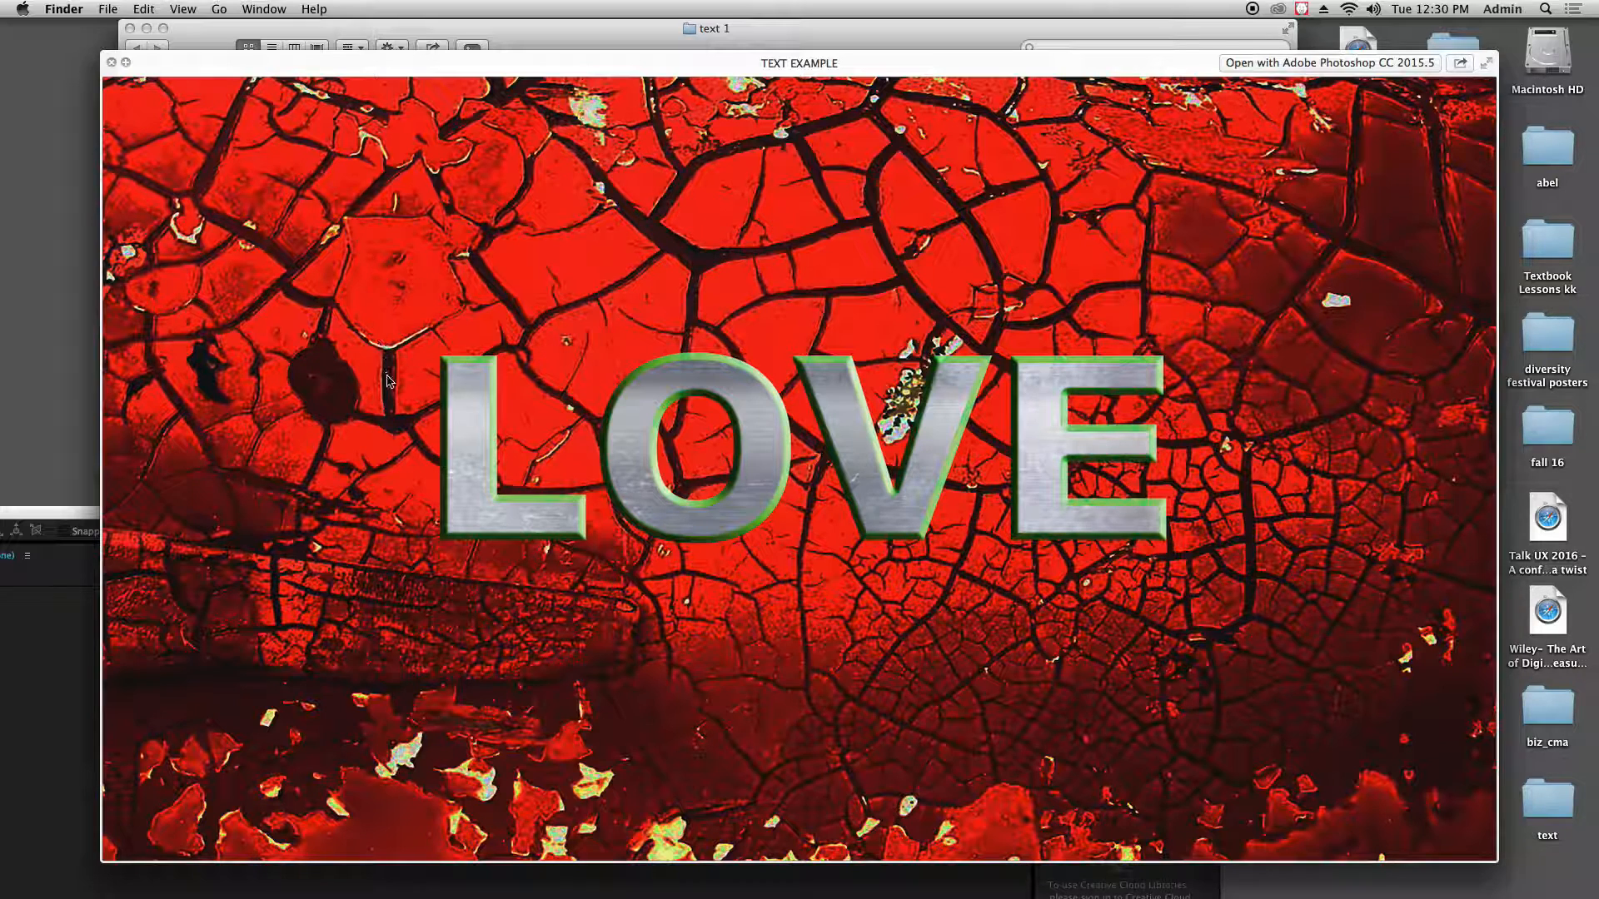
# Close the TEXT EXAMPLE preview and the text 1 folder window, and start a new project in After Effects
pyautogui.click(431, 265)
pyautogui.click(109, 63)
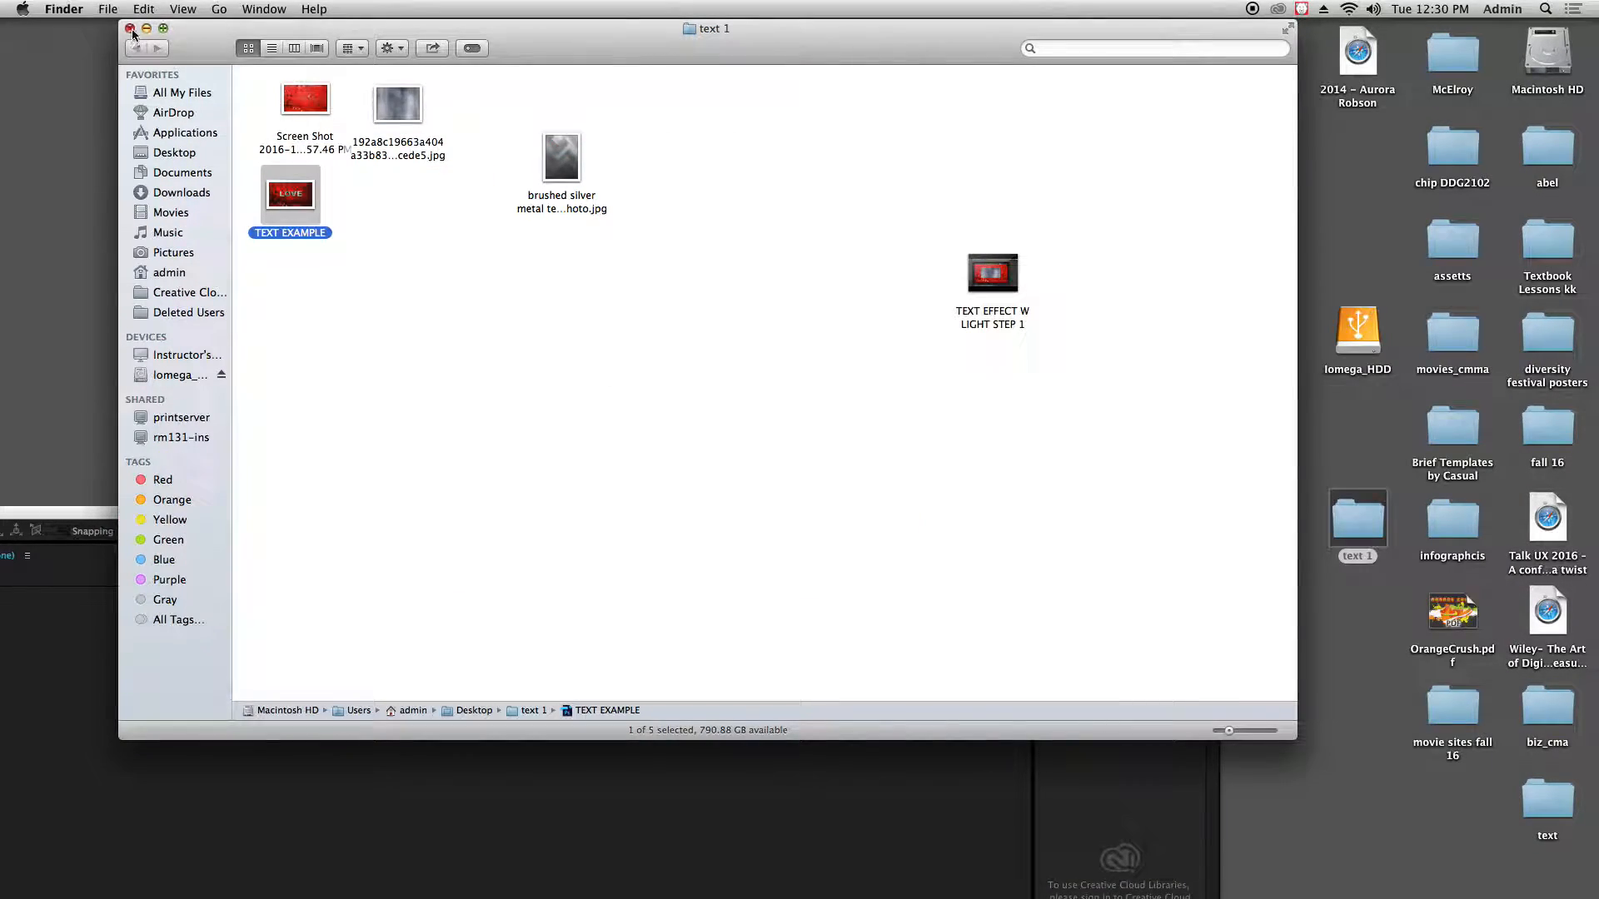
pyautogui.click(130, 30)
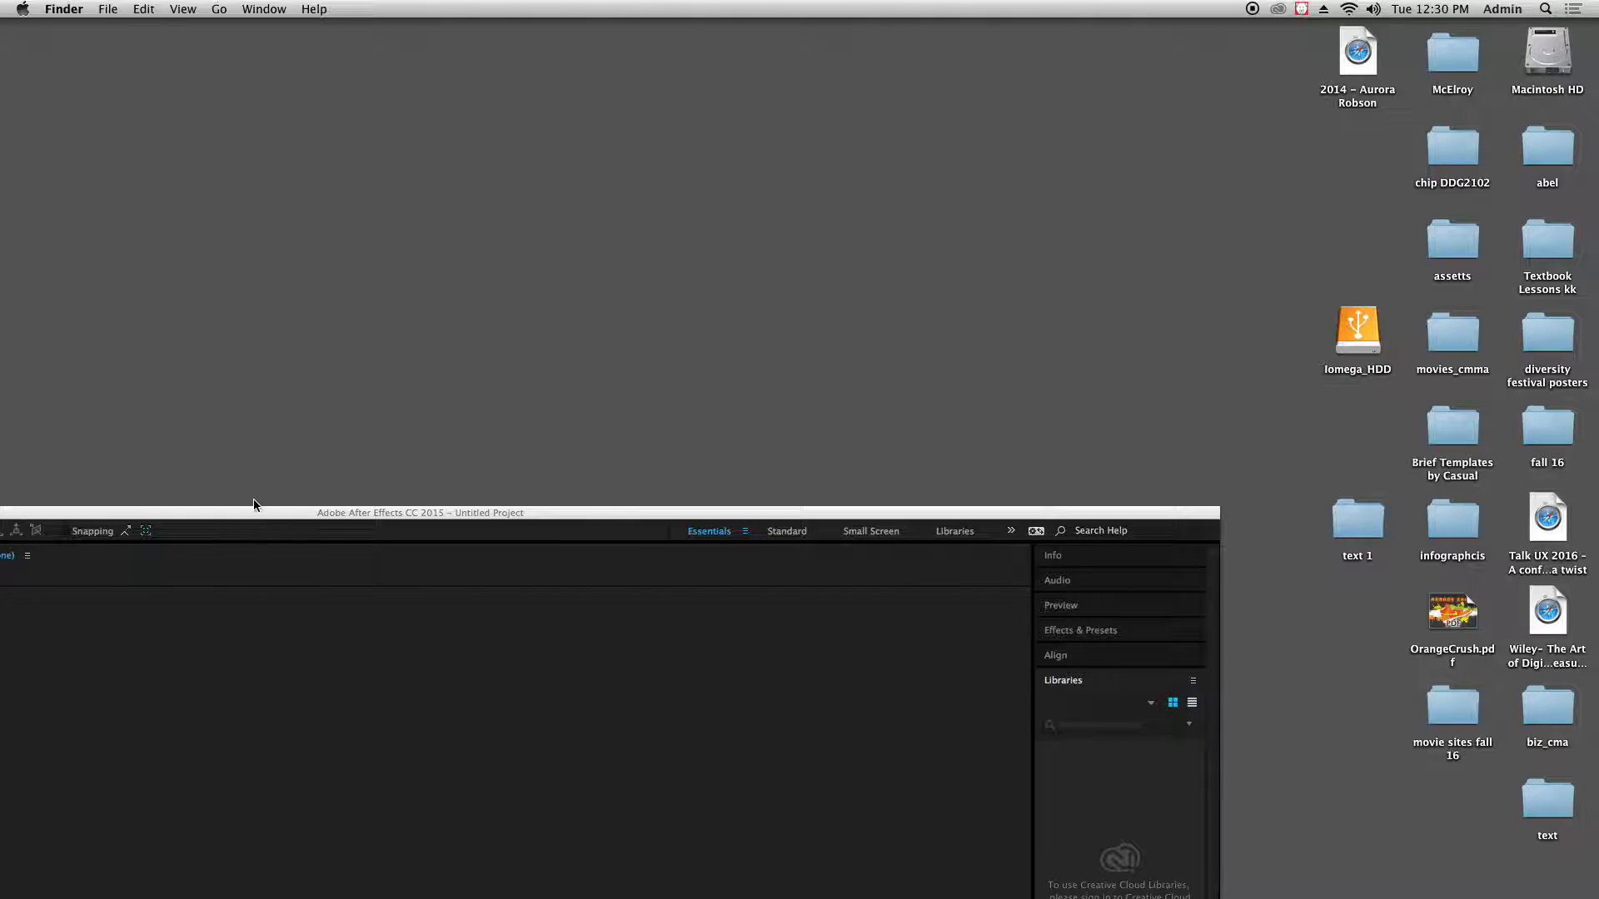
pyautogui.moveTo(253, 502); pyautogui.dragTo(632, 10)
pyautogui.click(482, 259)
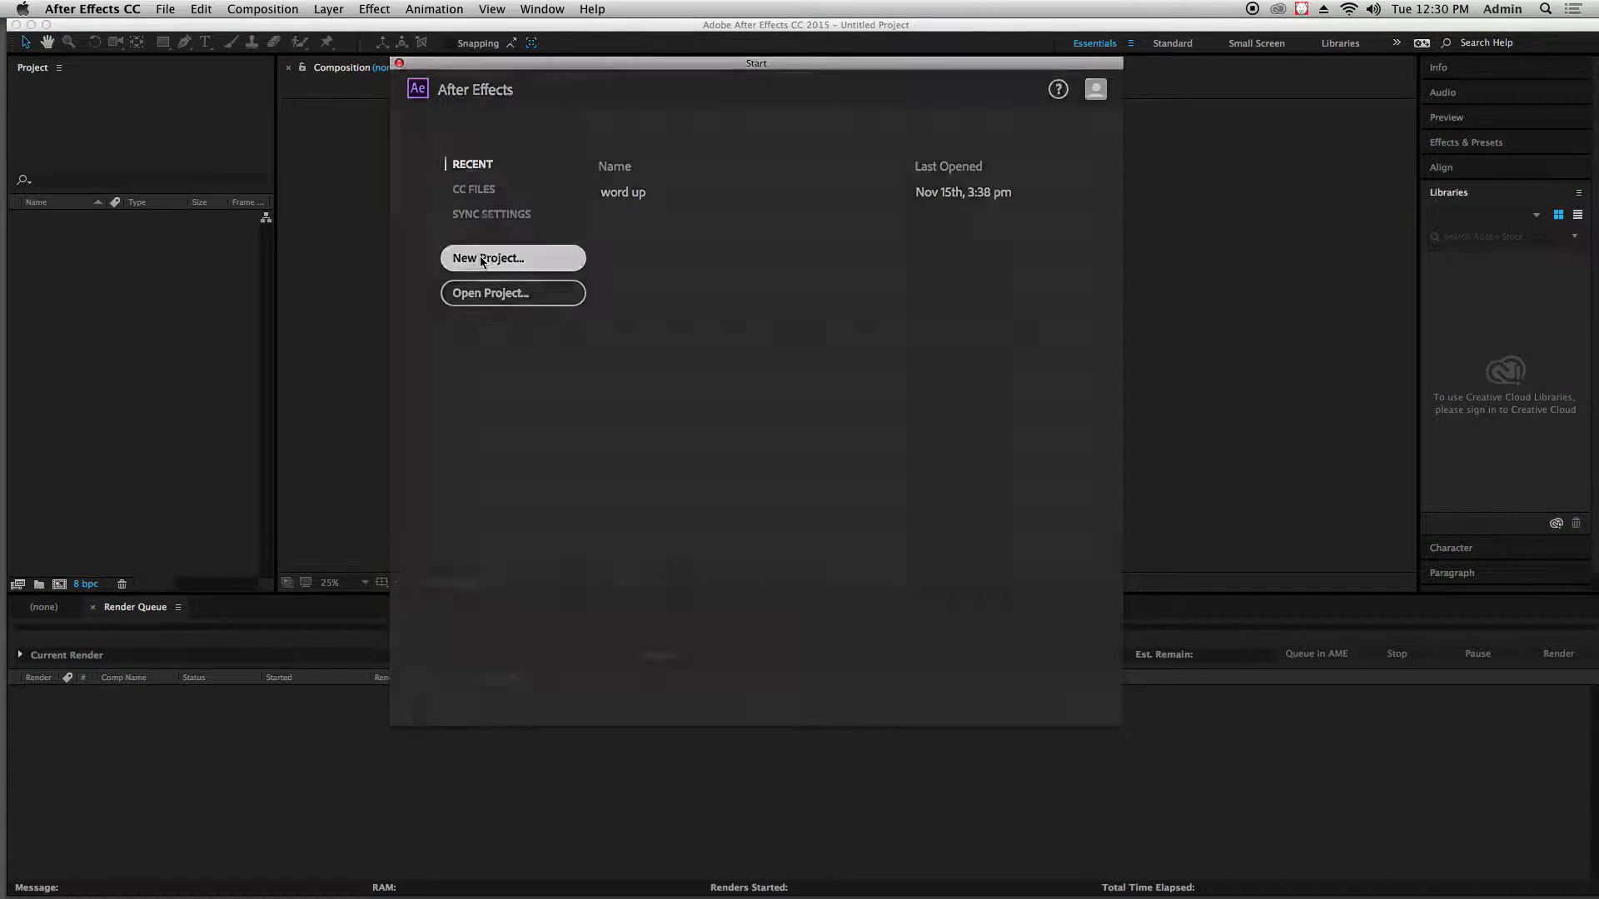
# Save the project as "text 1" in the text 1 folder on the Desktop
pyautogui.click(165, 9)
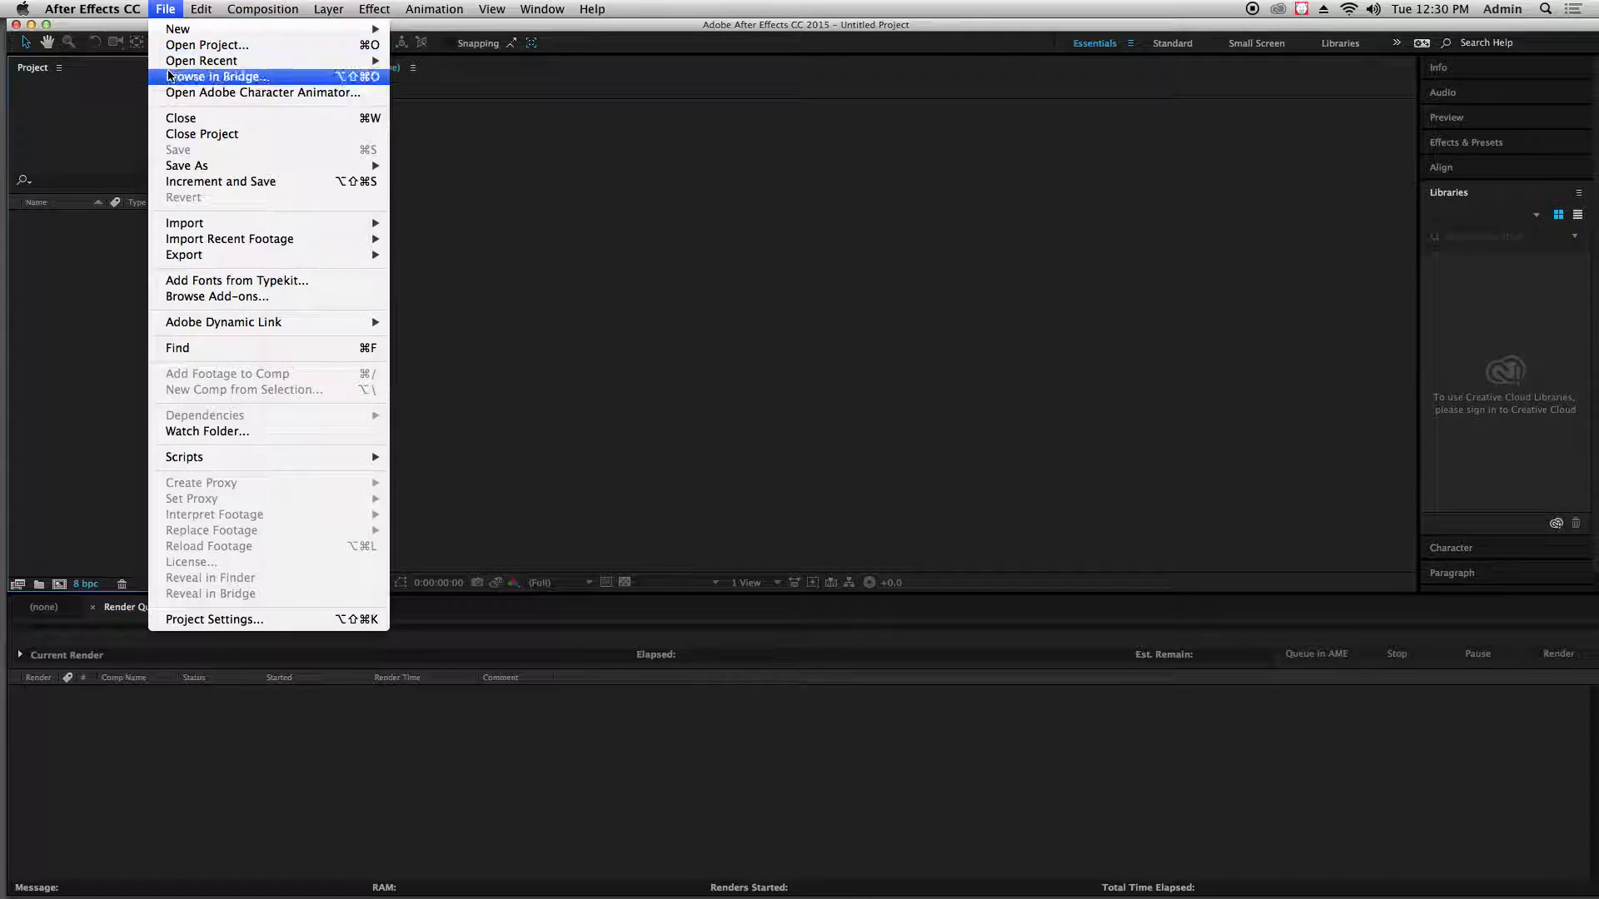
pyautogui.moveTo(197, 171)
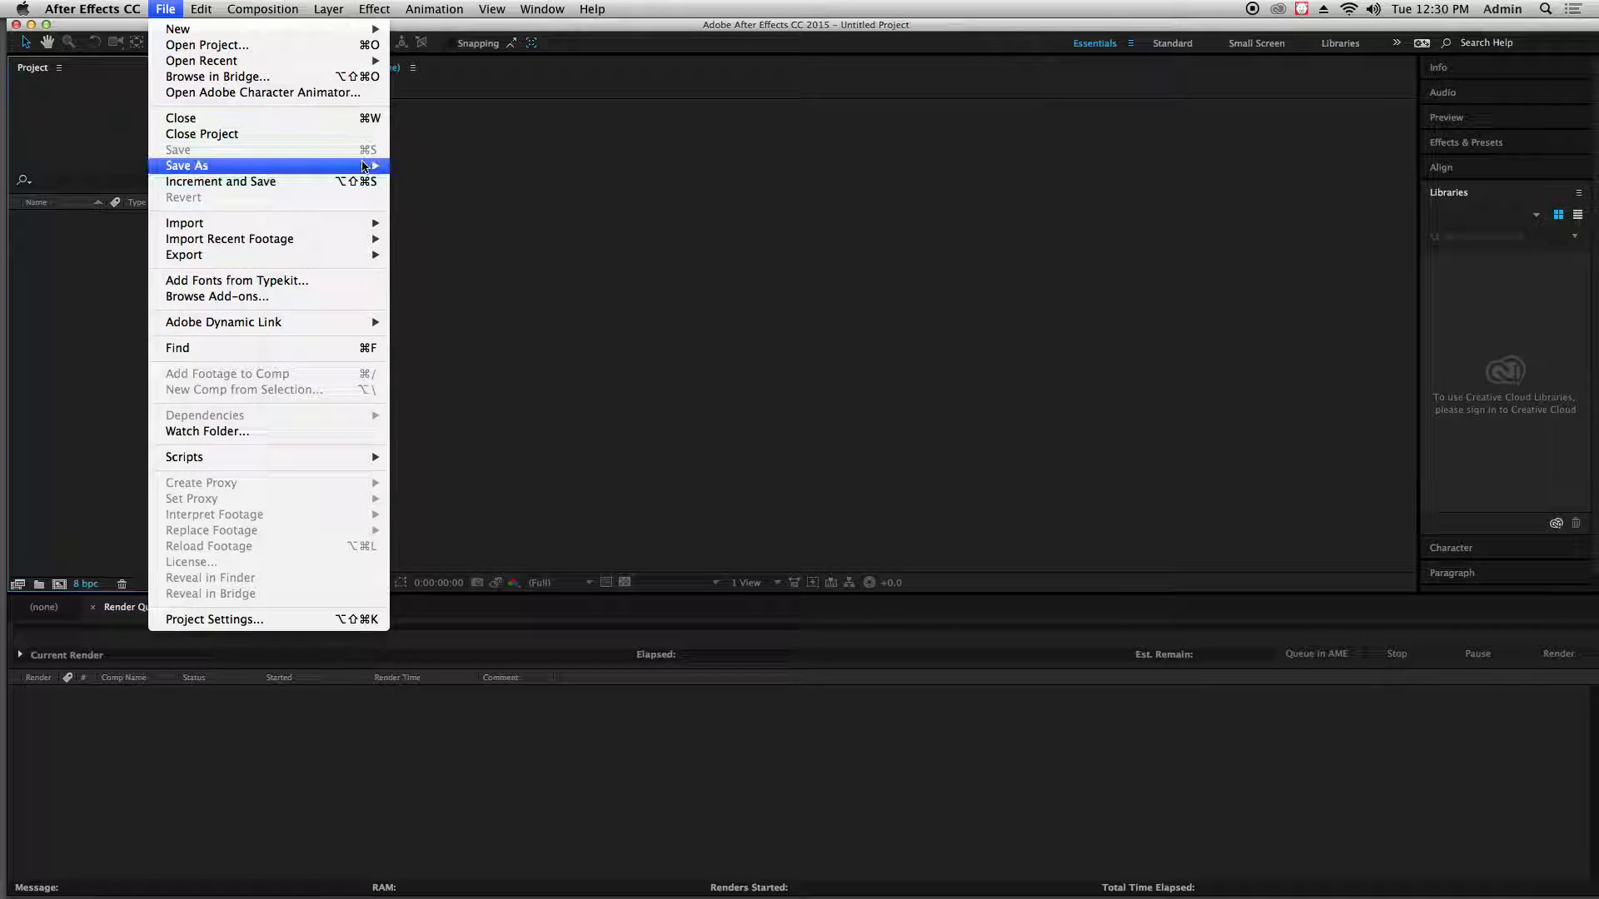
pyautogui.click(429, 165)
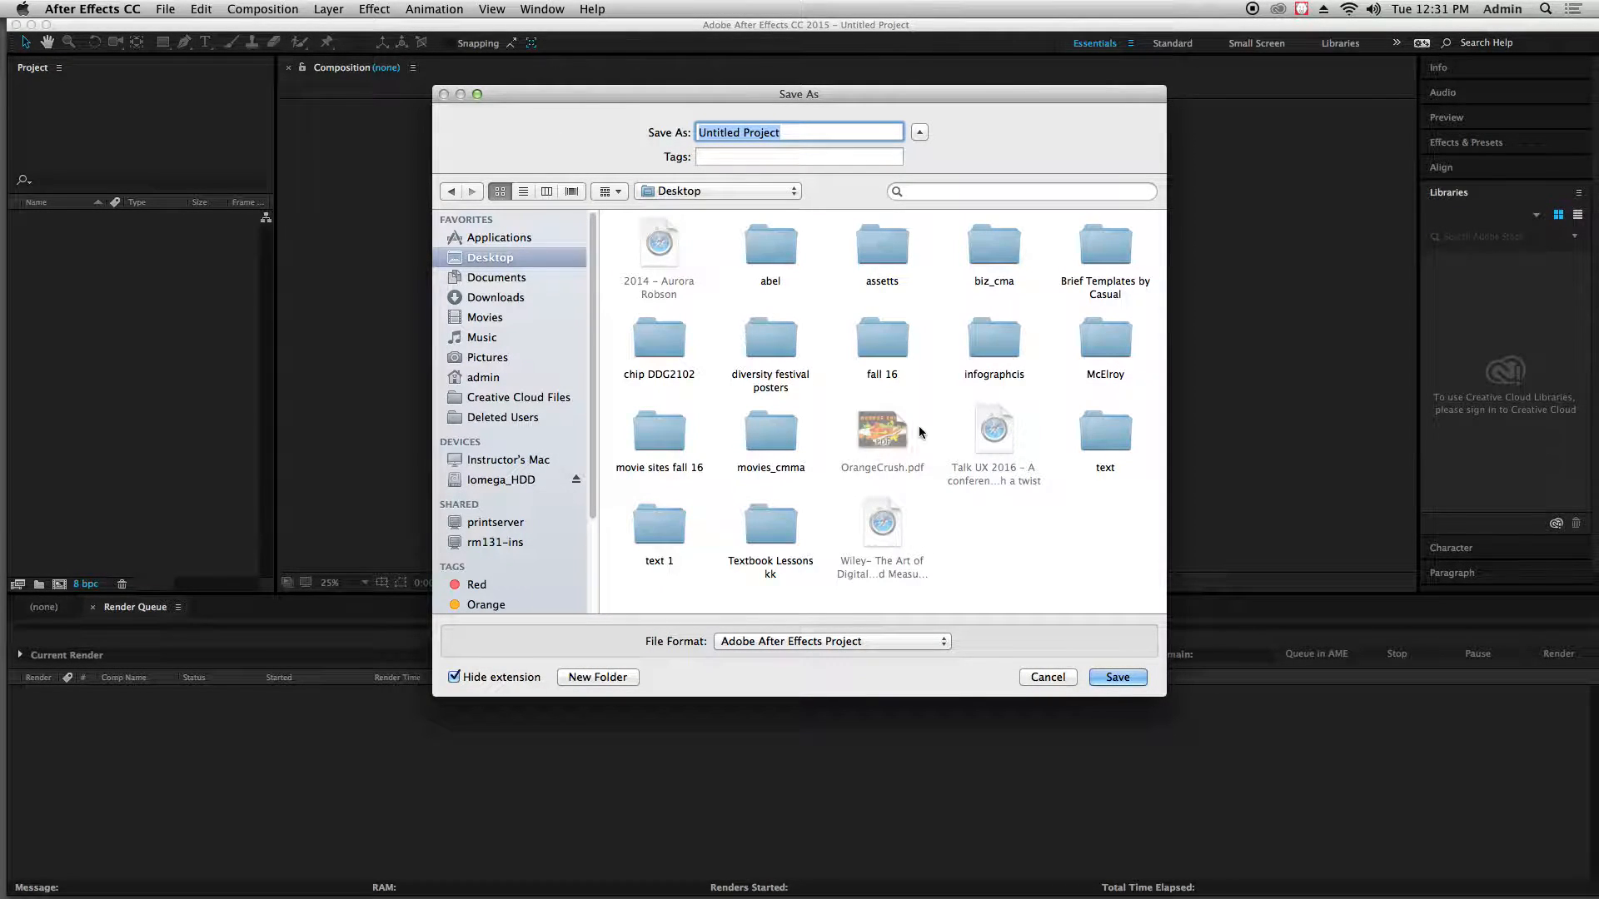
pyautogui.doubleClick(671, 523)
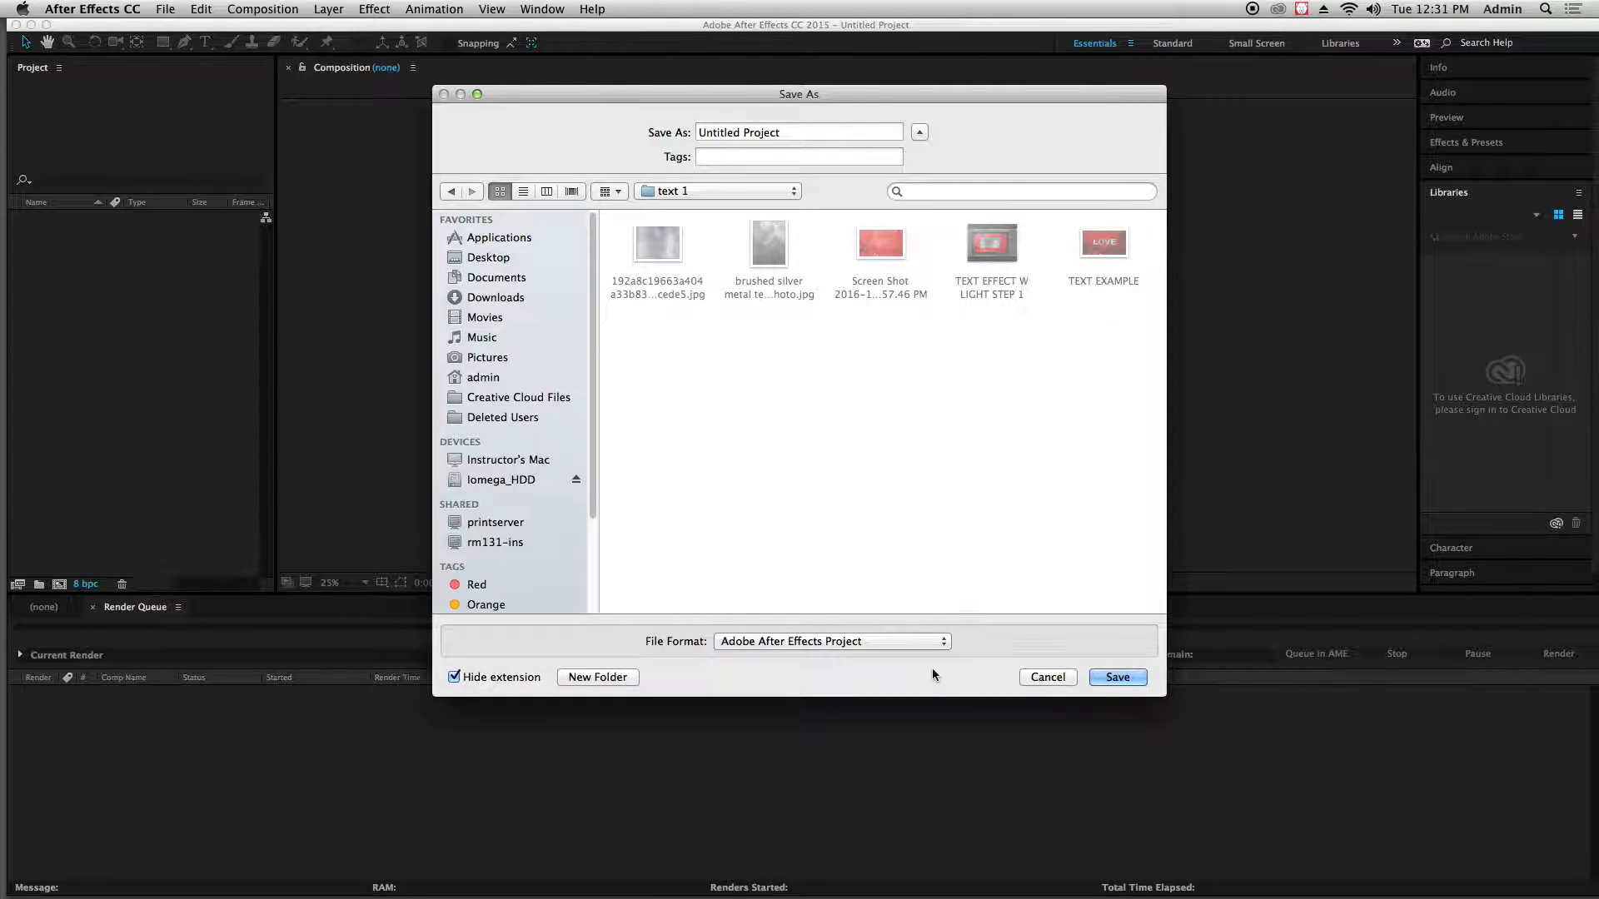
pyautogui.tripleClick(812, 130)
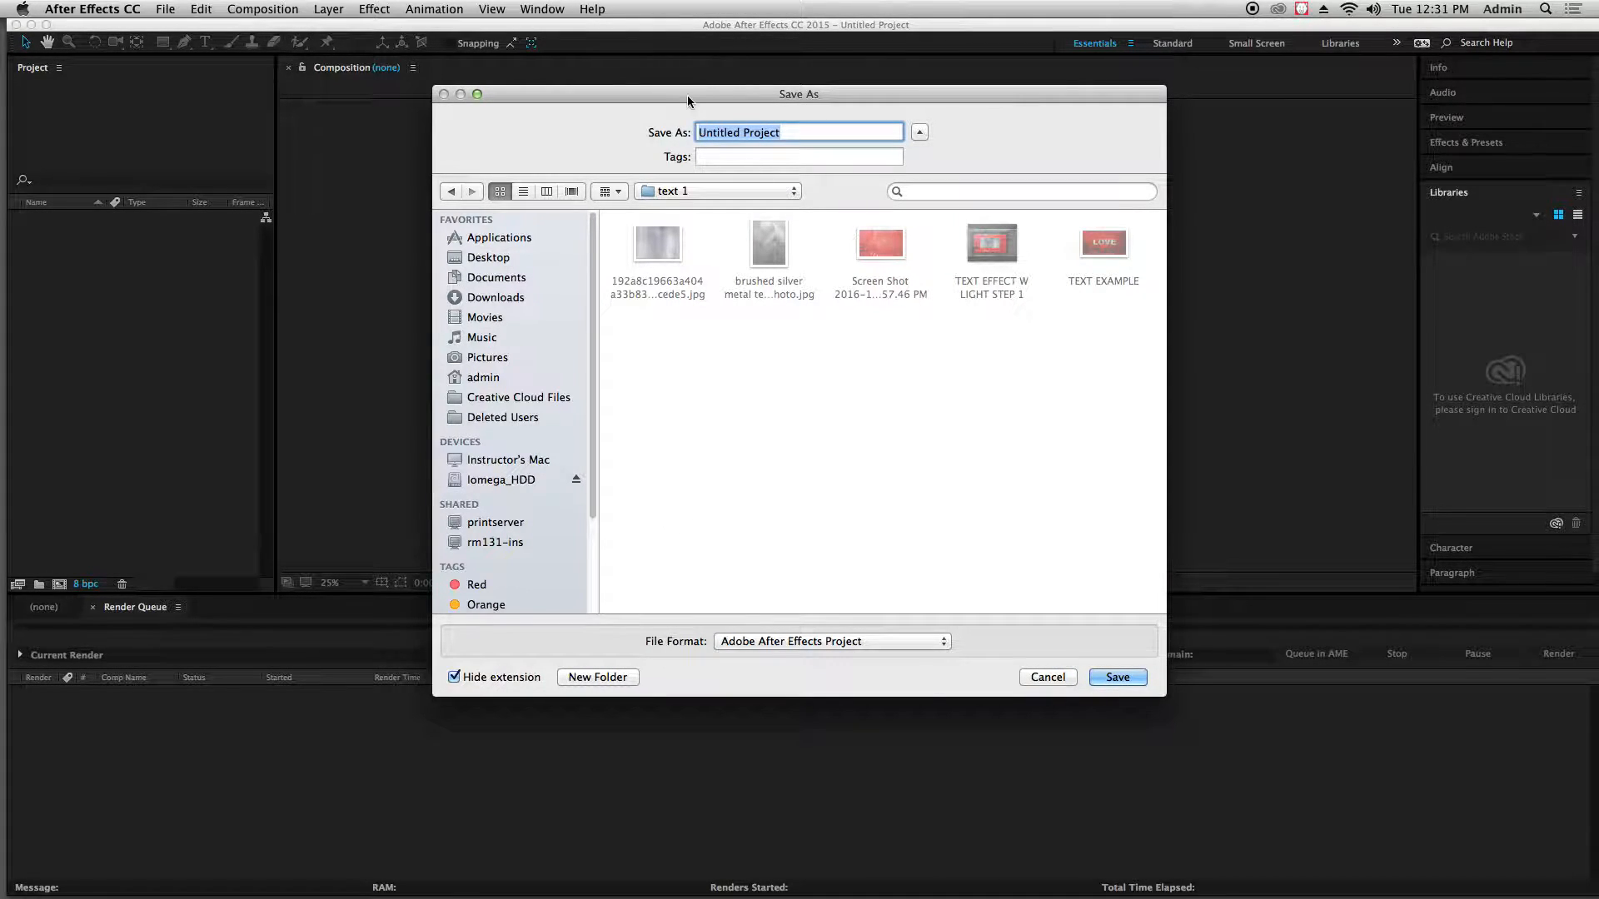
pyautogui.press('BackSpace')
pyautogui.write('text 1')
pyautogui.click(1102, 678)
pyautogui.click(158, 252)
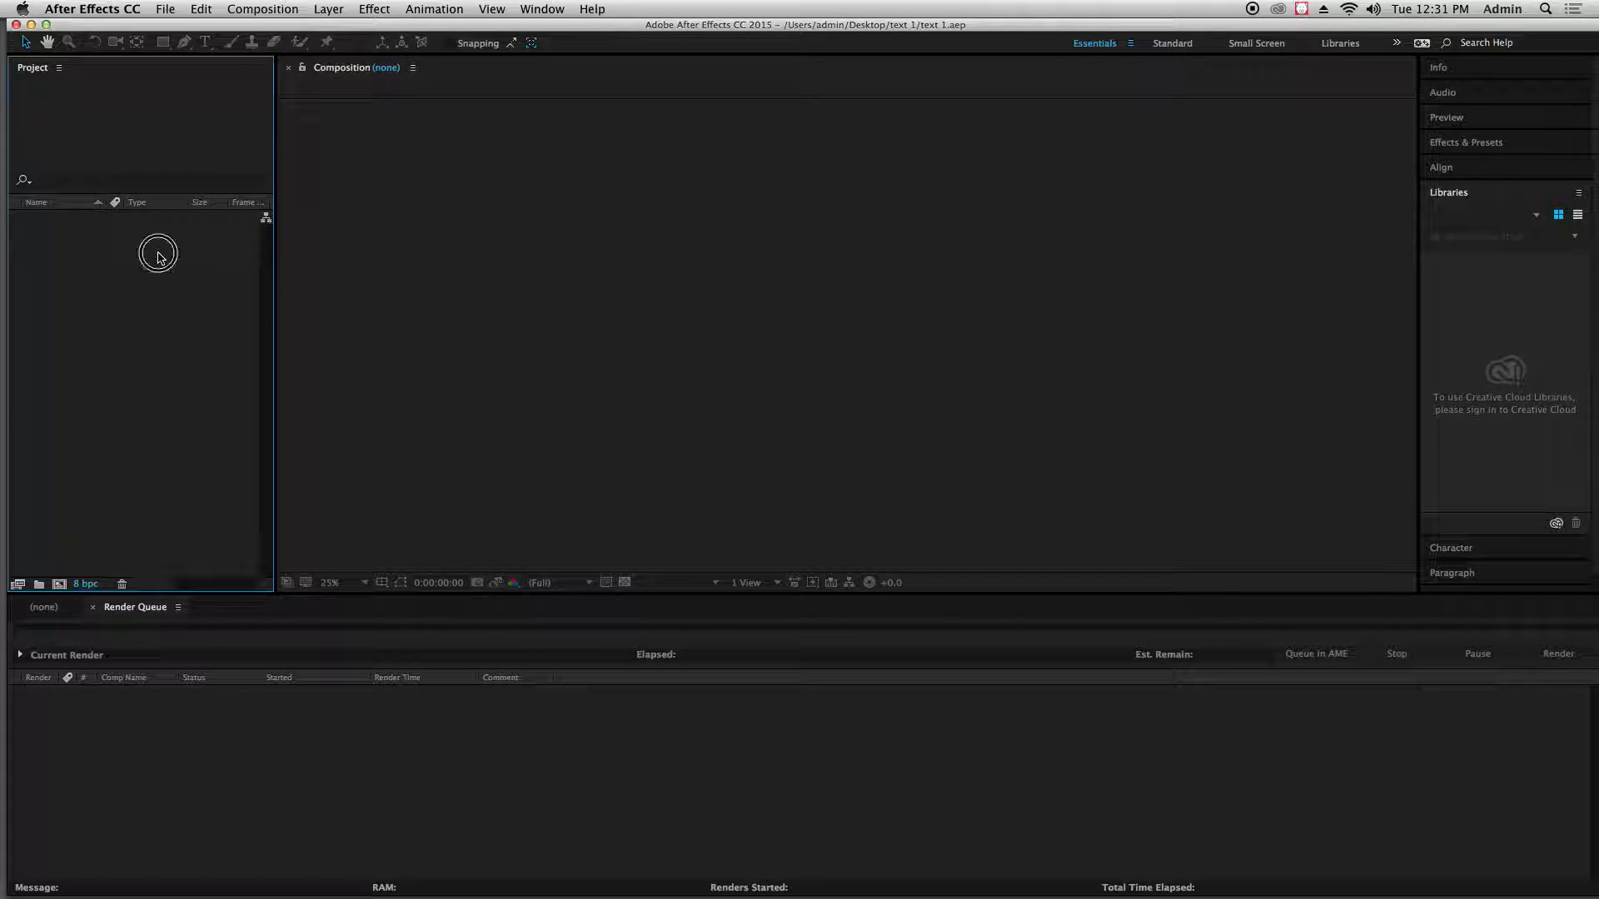
# Create a composition named "text 1" with the HDTV 1080 29.97 preset and a duration of 5 seconds
pyautogui.click(263, 9)
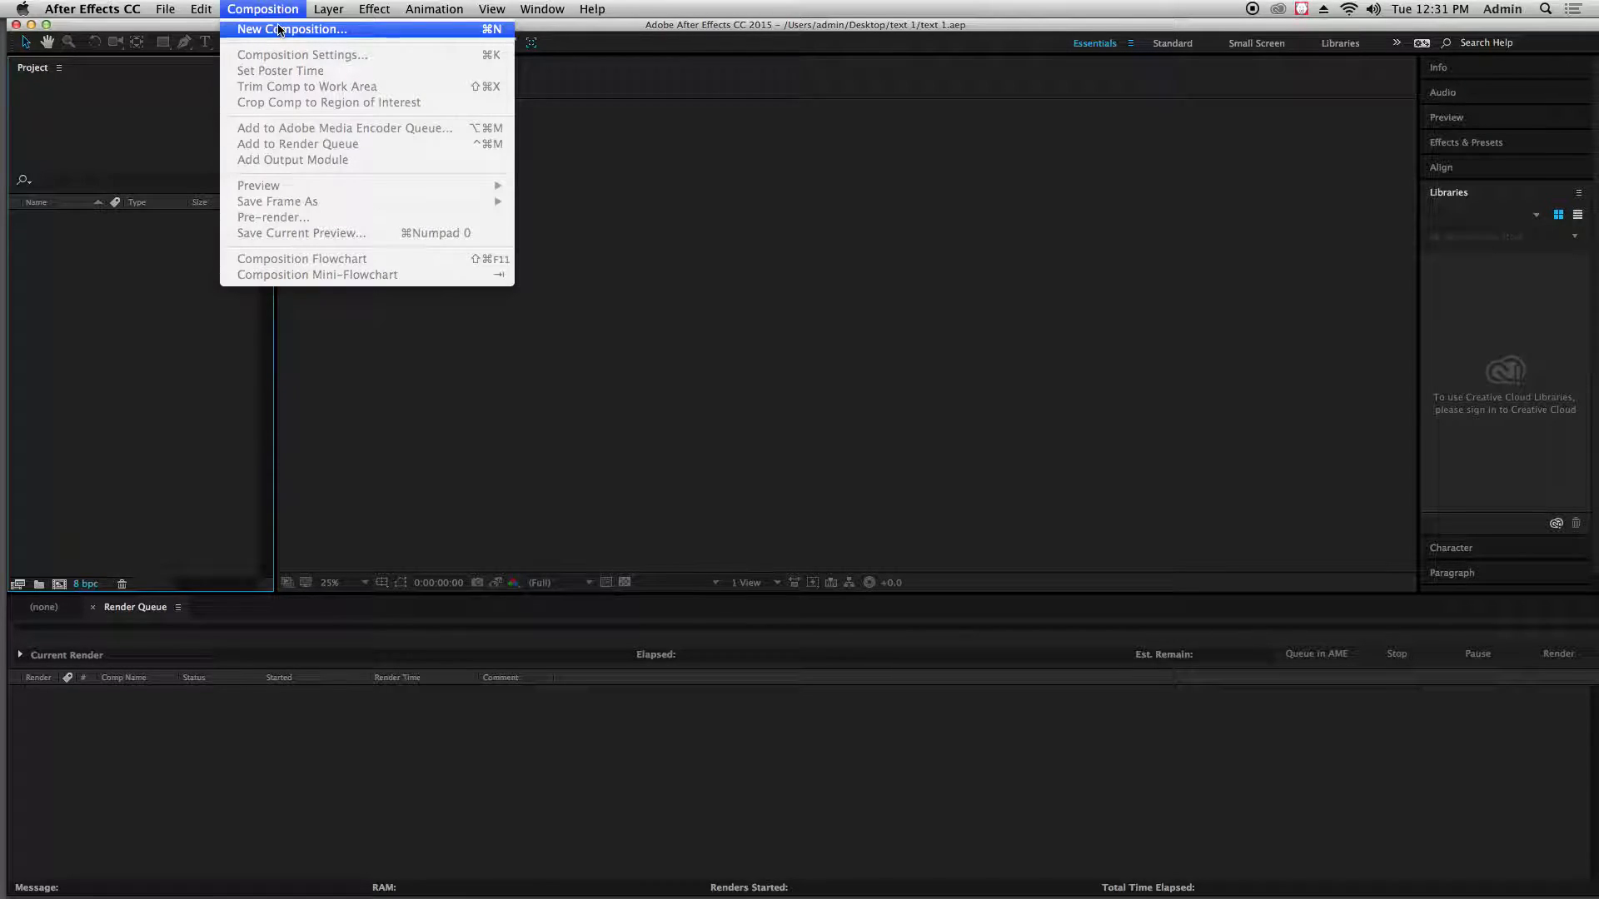
pyautogui.click(259, 29)
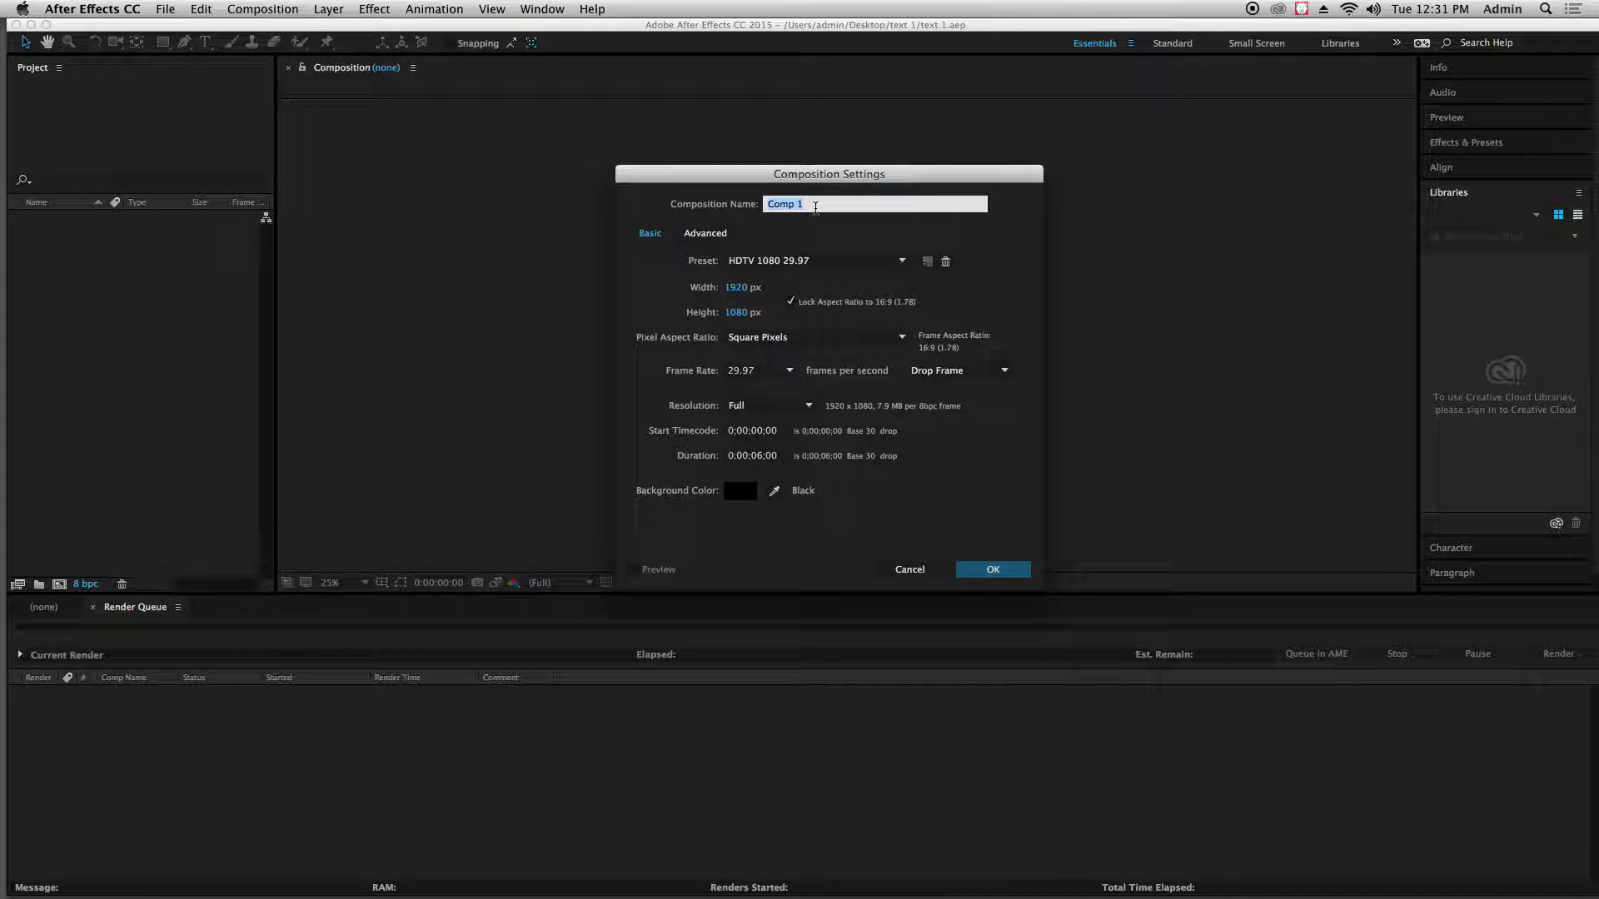
pyautogui.write('text')
pyautogui.click(756, 458)
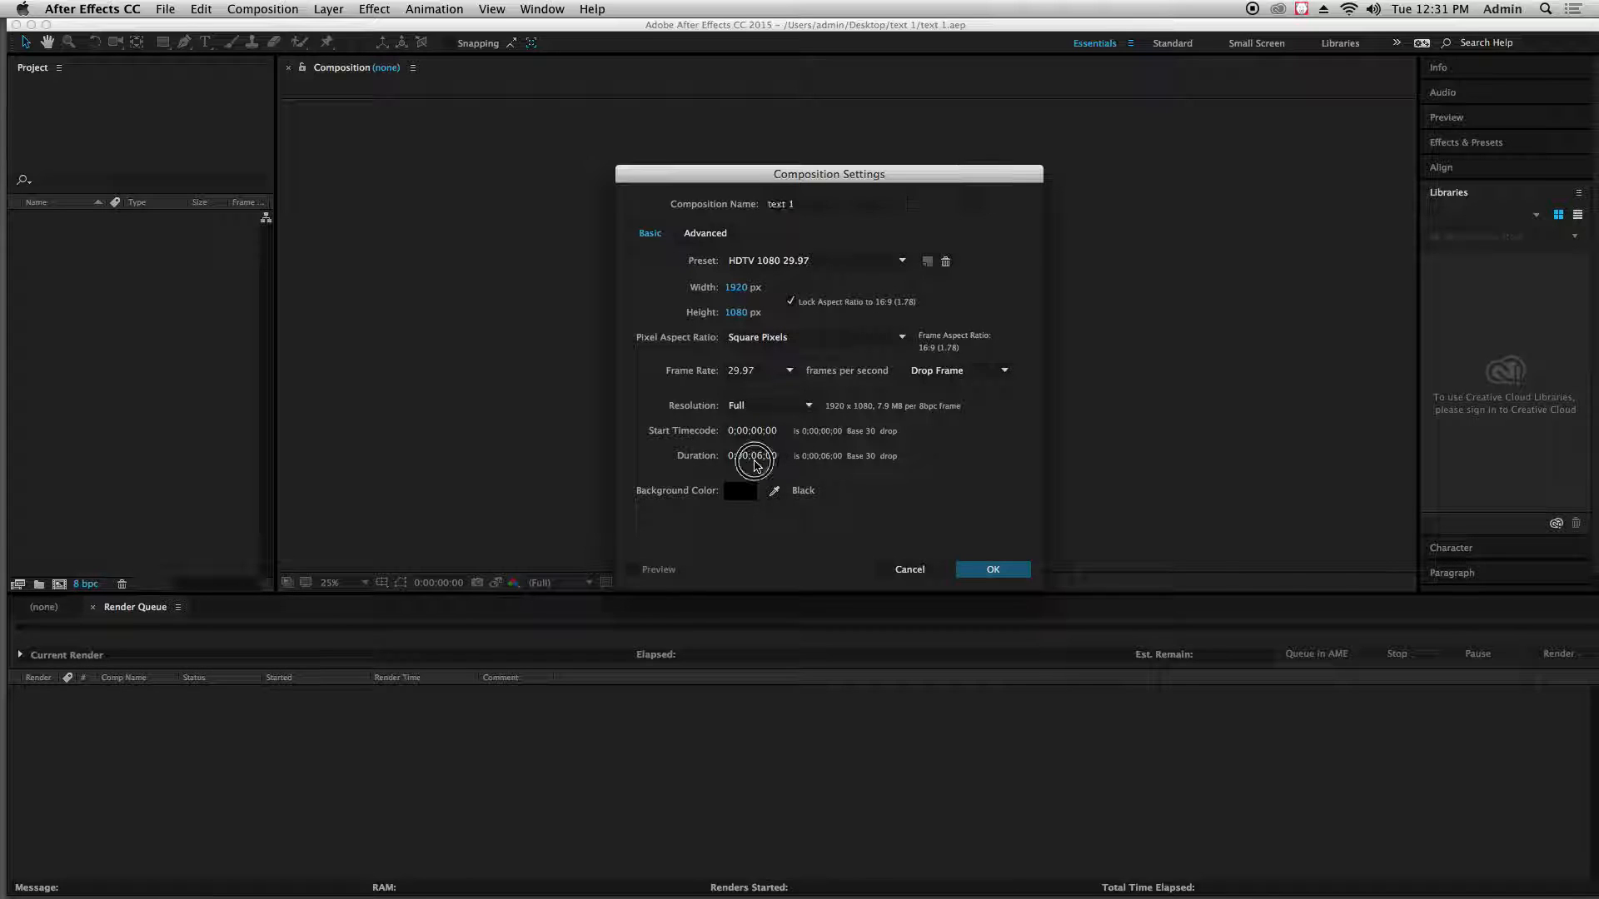
pyautogui.click(757, 456)
pyautogui.write('5')
pyautogui.click(859, 491)
pyautogui.click(992, 570)
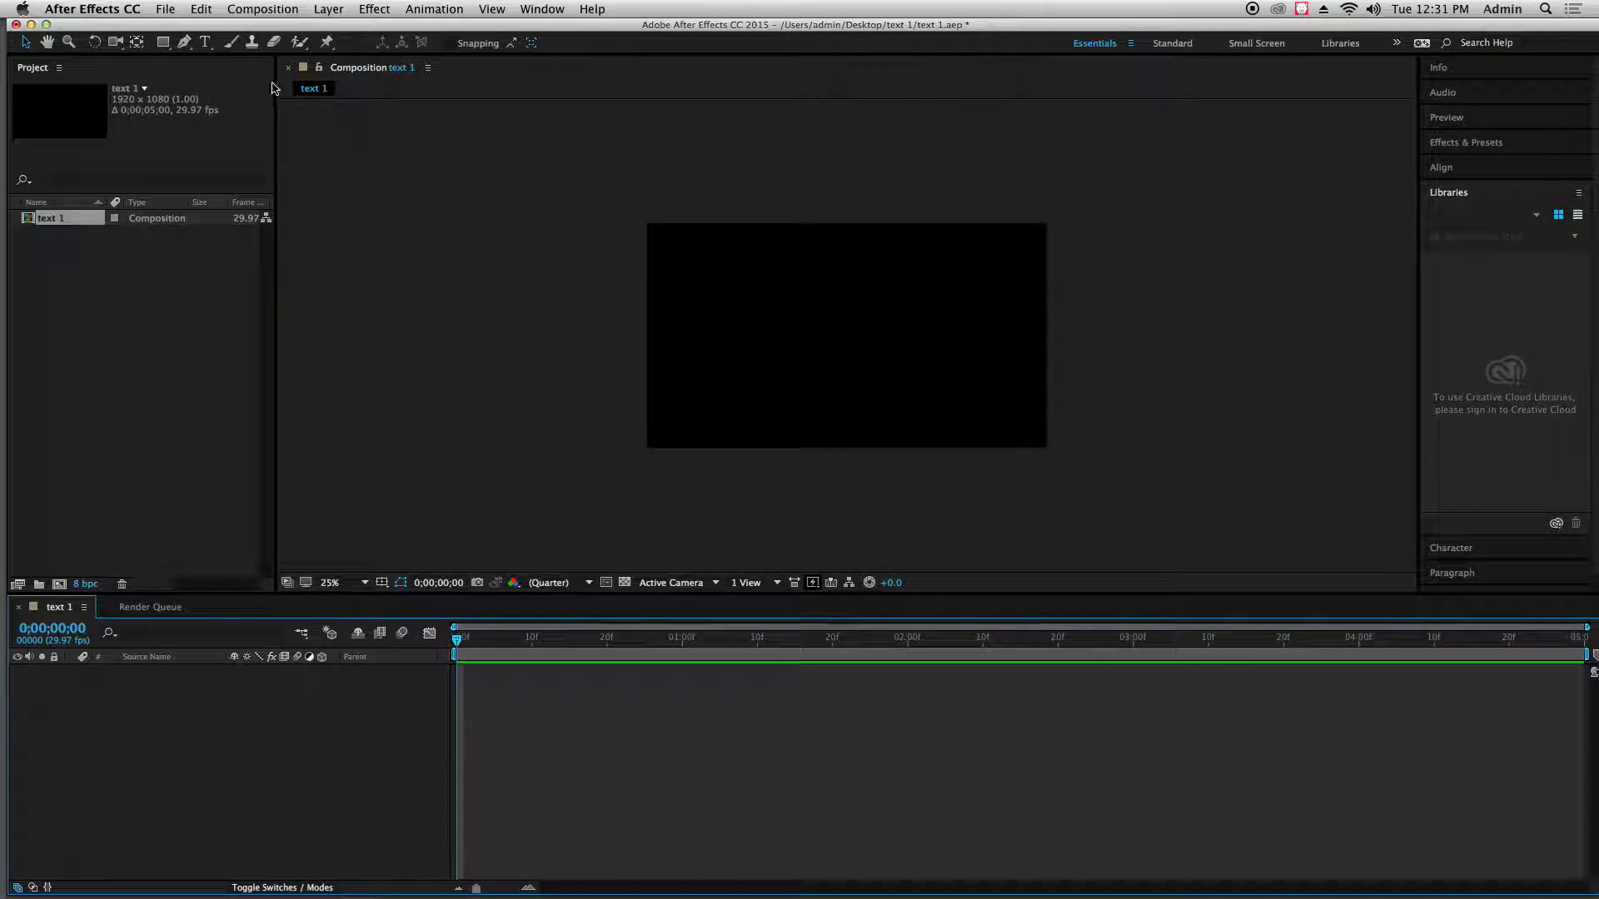
# Save the project with the new composition, and clear the selection in the project items
pyautogui.click(166, 9)
pyautogui.click(177, 150)
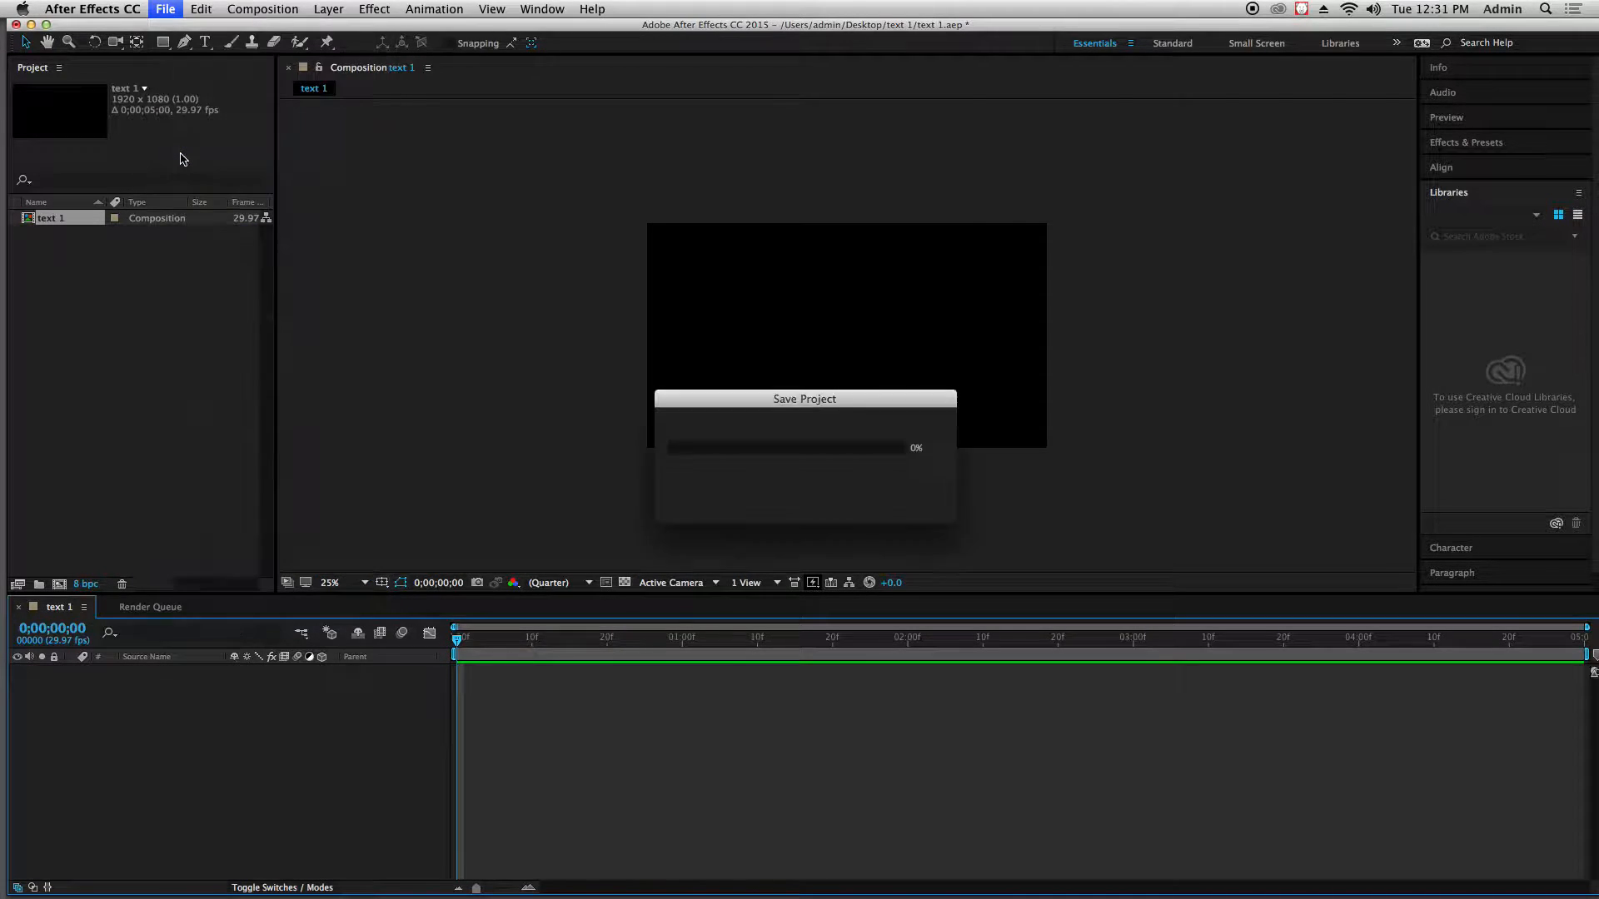
pyautogui.click(95, 281)
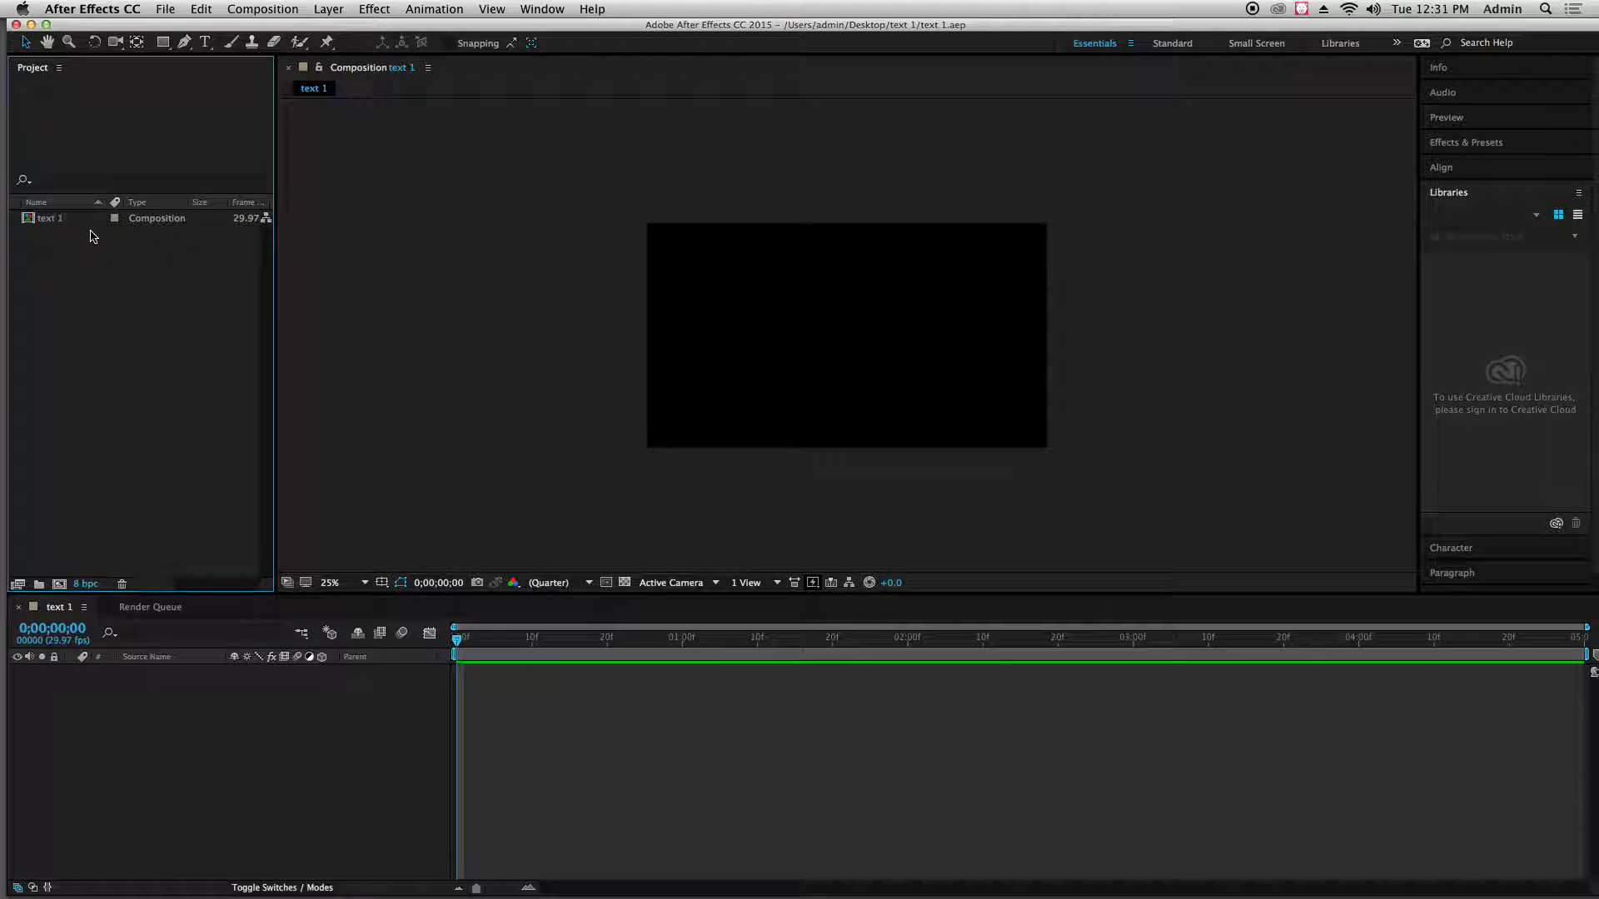
# Import TEXT EXAMPLE from the Desktop's text 1 folder as Composition - Retain Layer Sizes with Editable Layer Styles
pyautogui.doubleClick(121, 317)
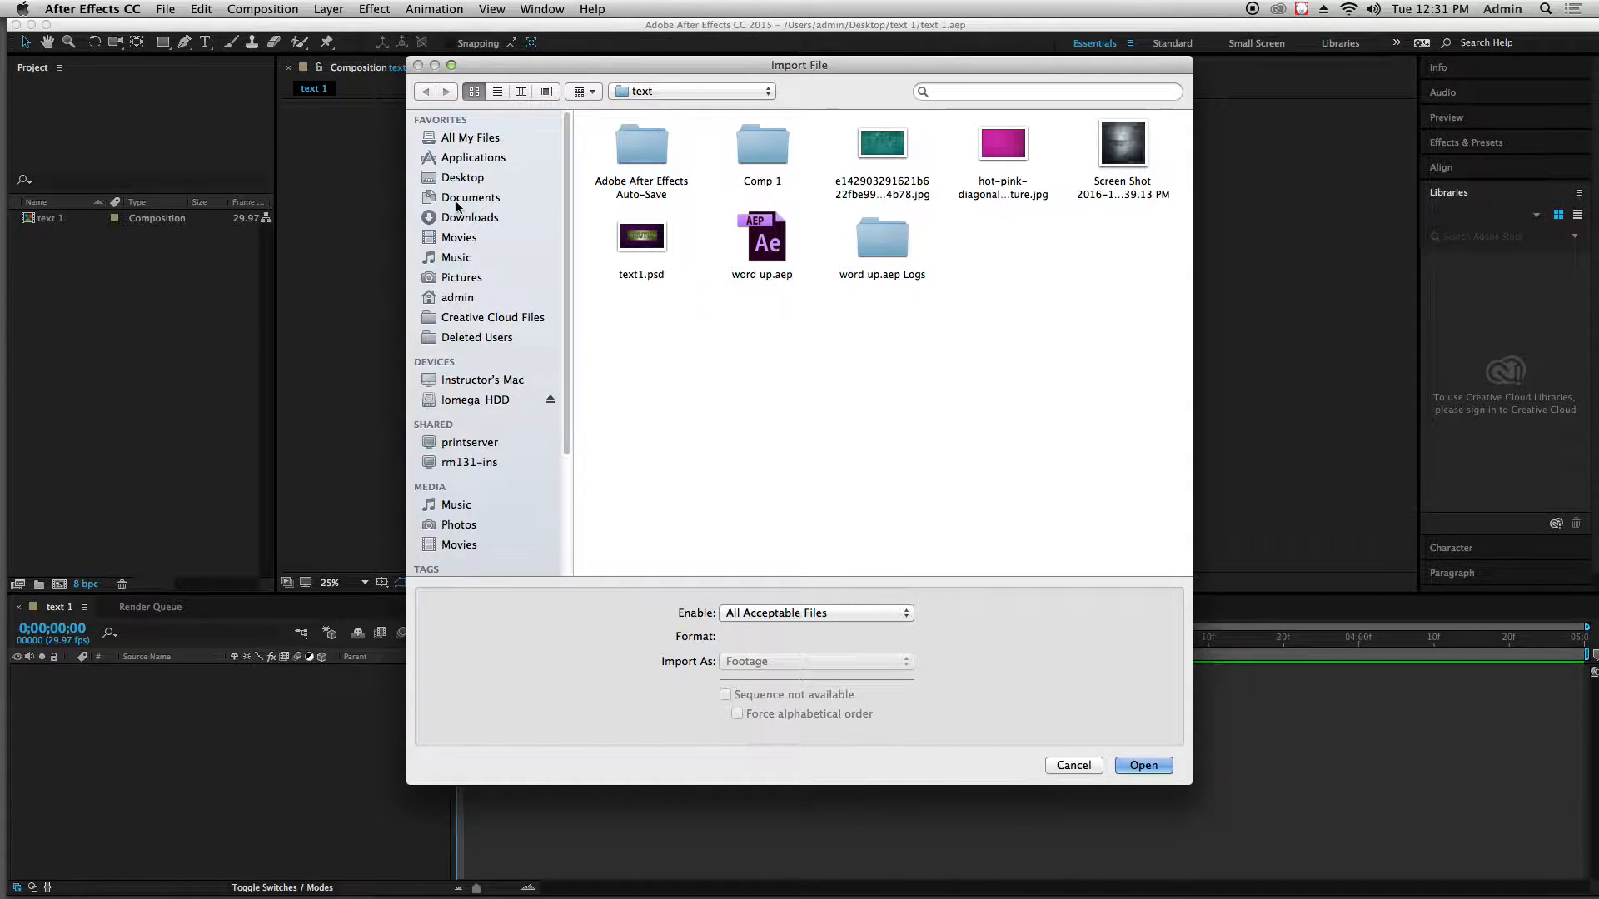
pyautogui.click(463, 177)
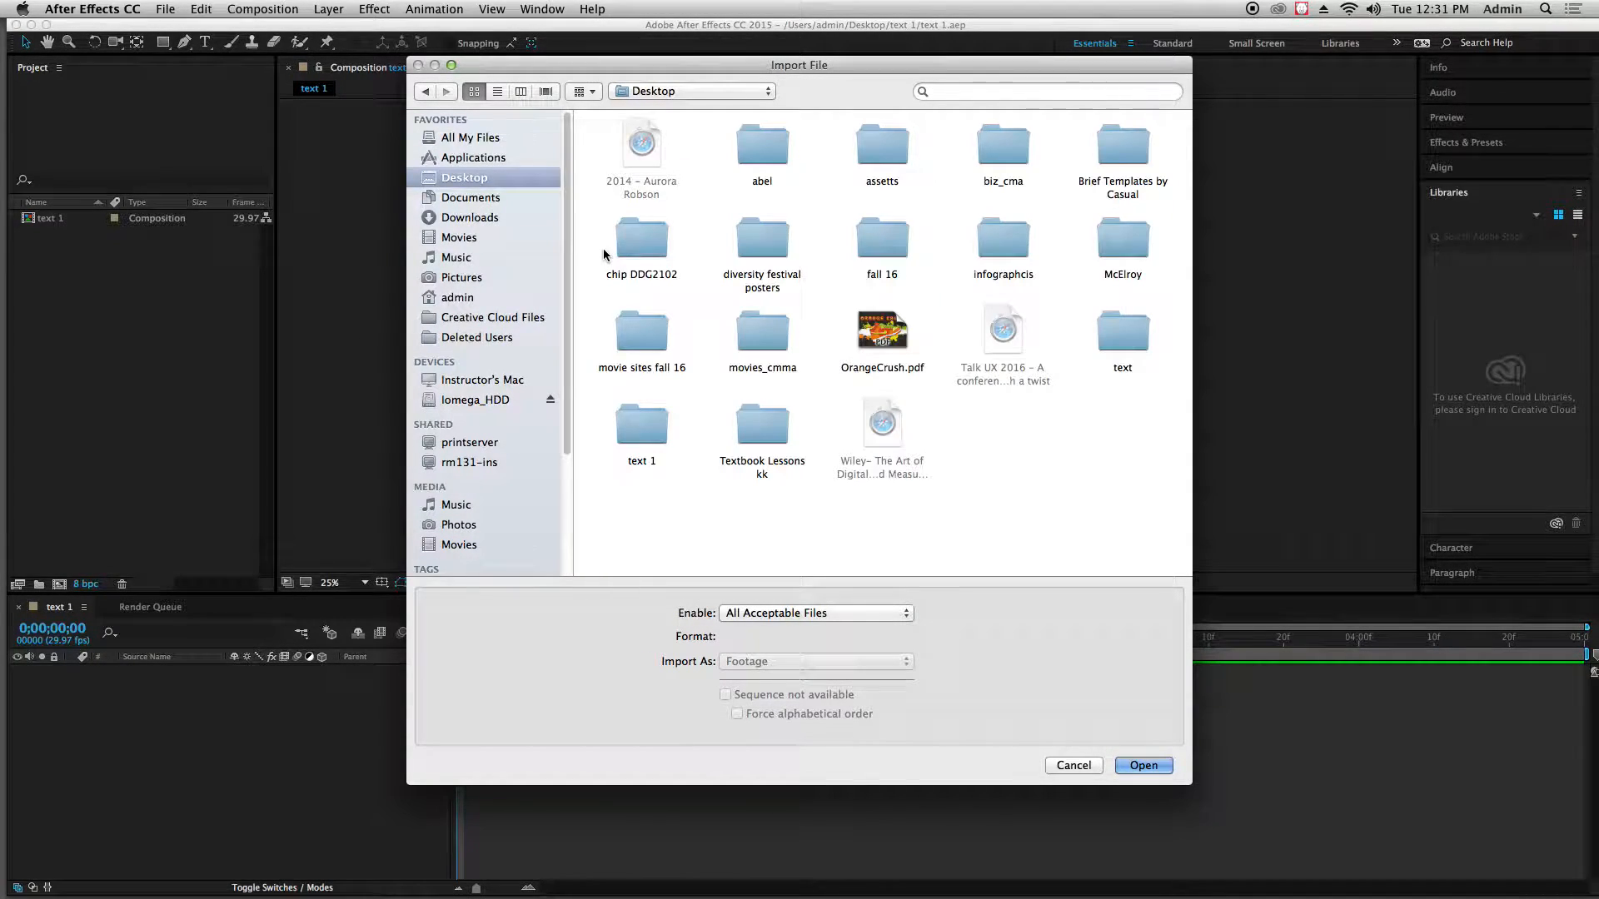
pyautogui.doubleClick(635, 428)
pyautogui.click(658, 248)
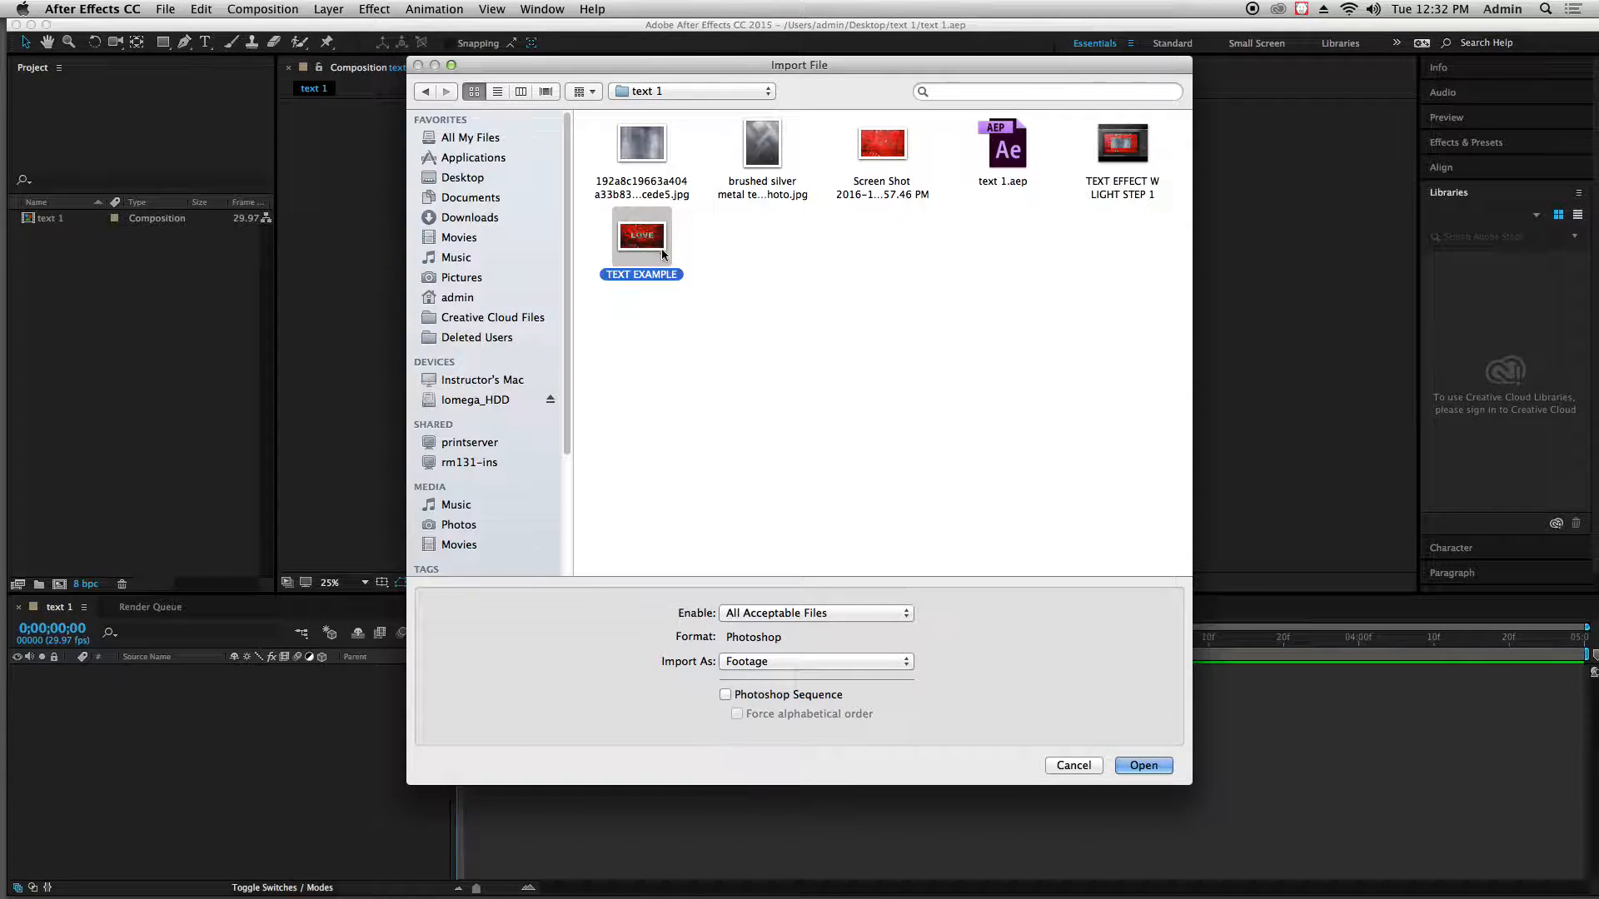
pyautogui.click(904, 664)
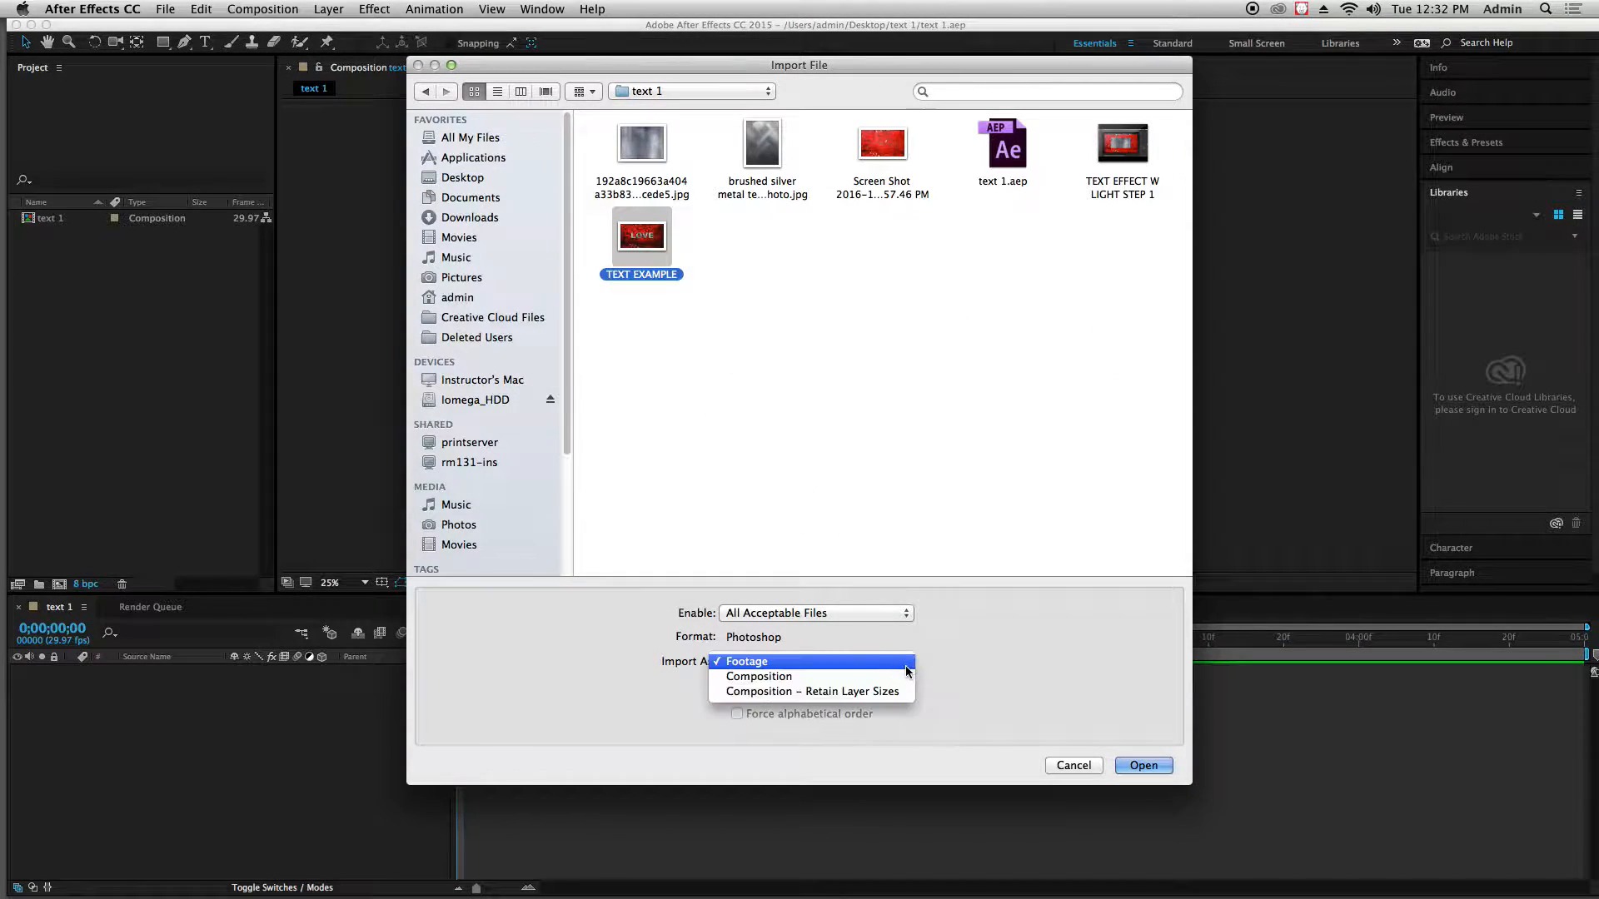
pyautogui.click(829, 698)
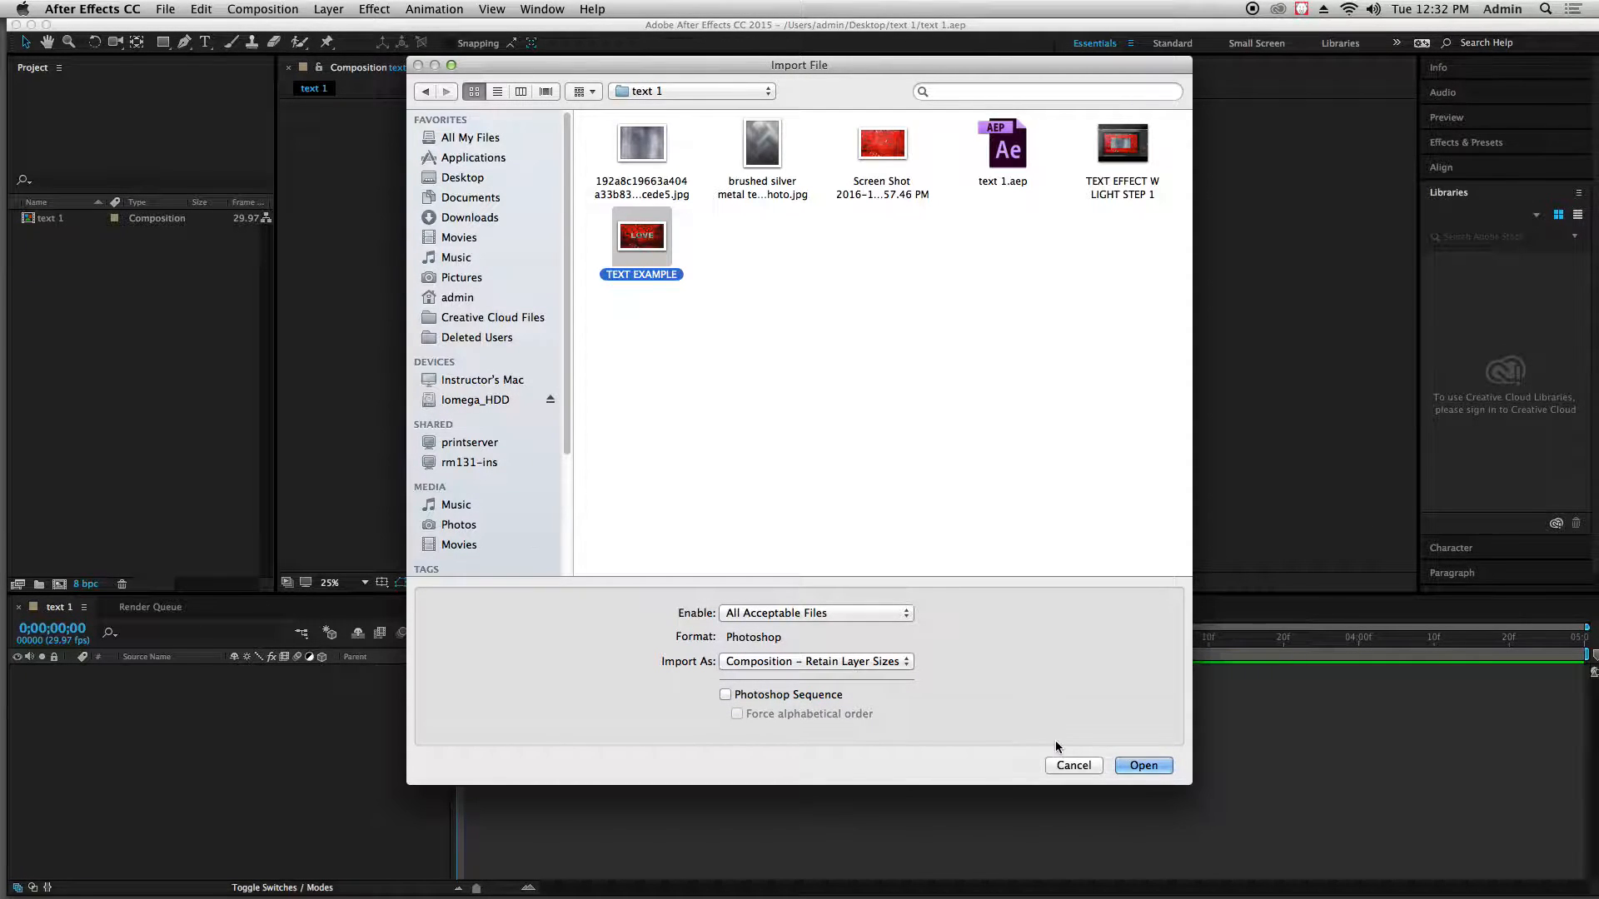
pyautogui.click(1140, 767)
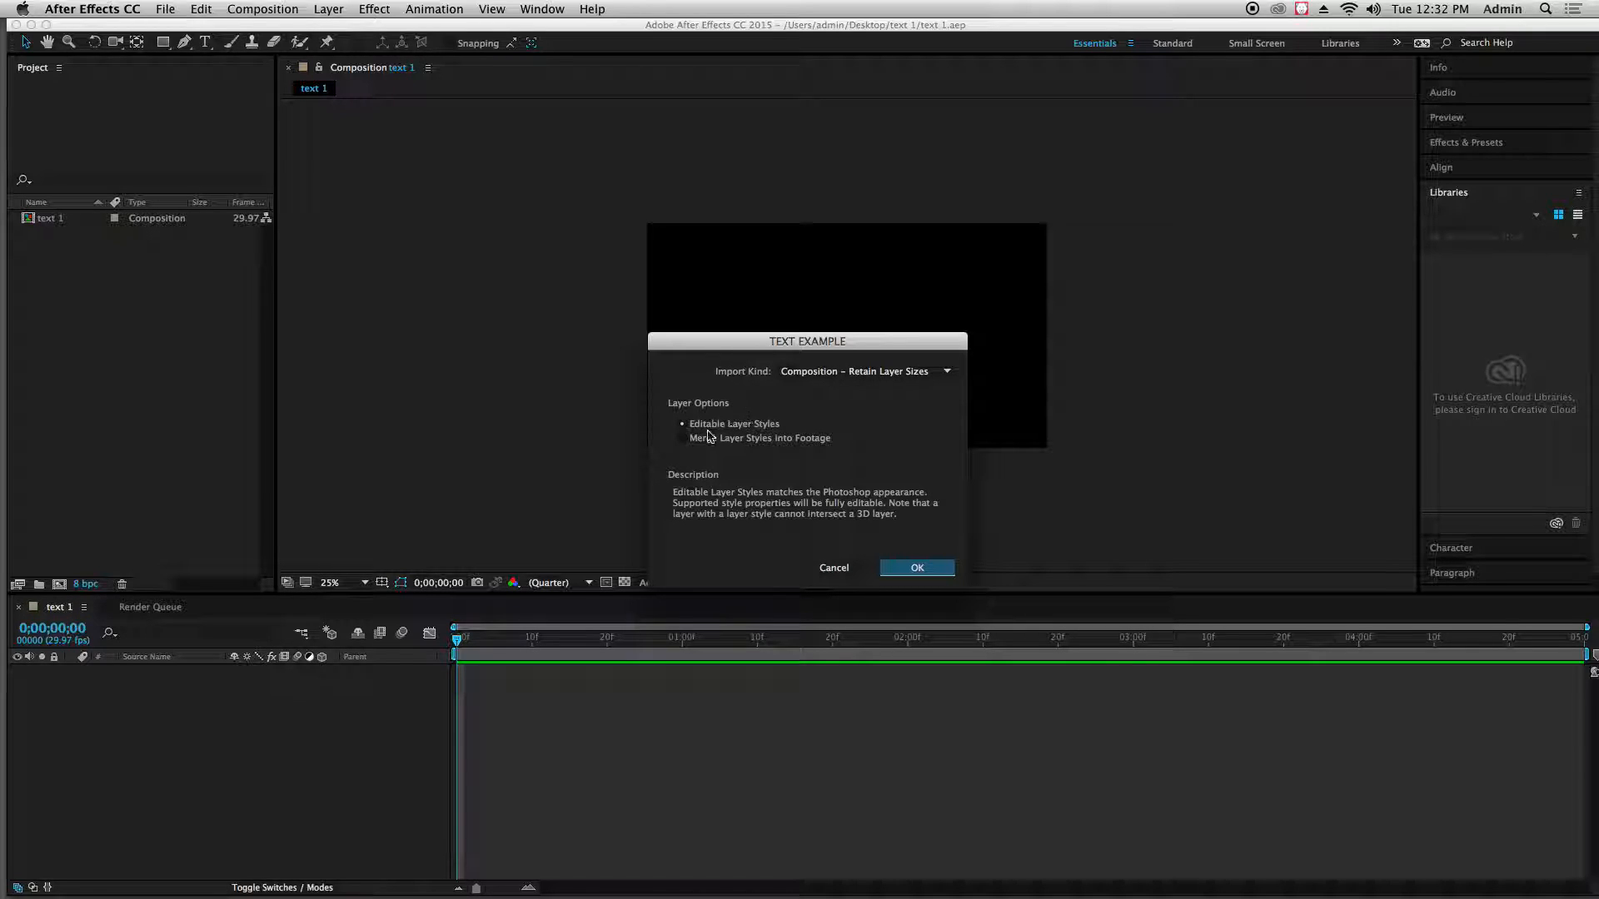
pyautogui.click(909, 567)
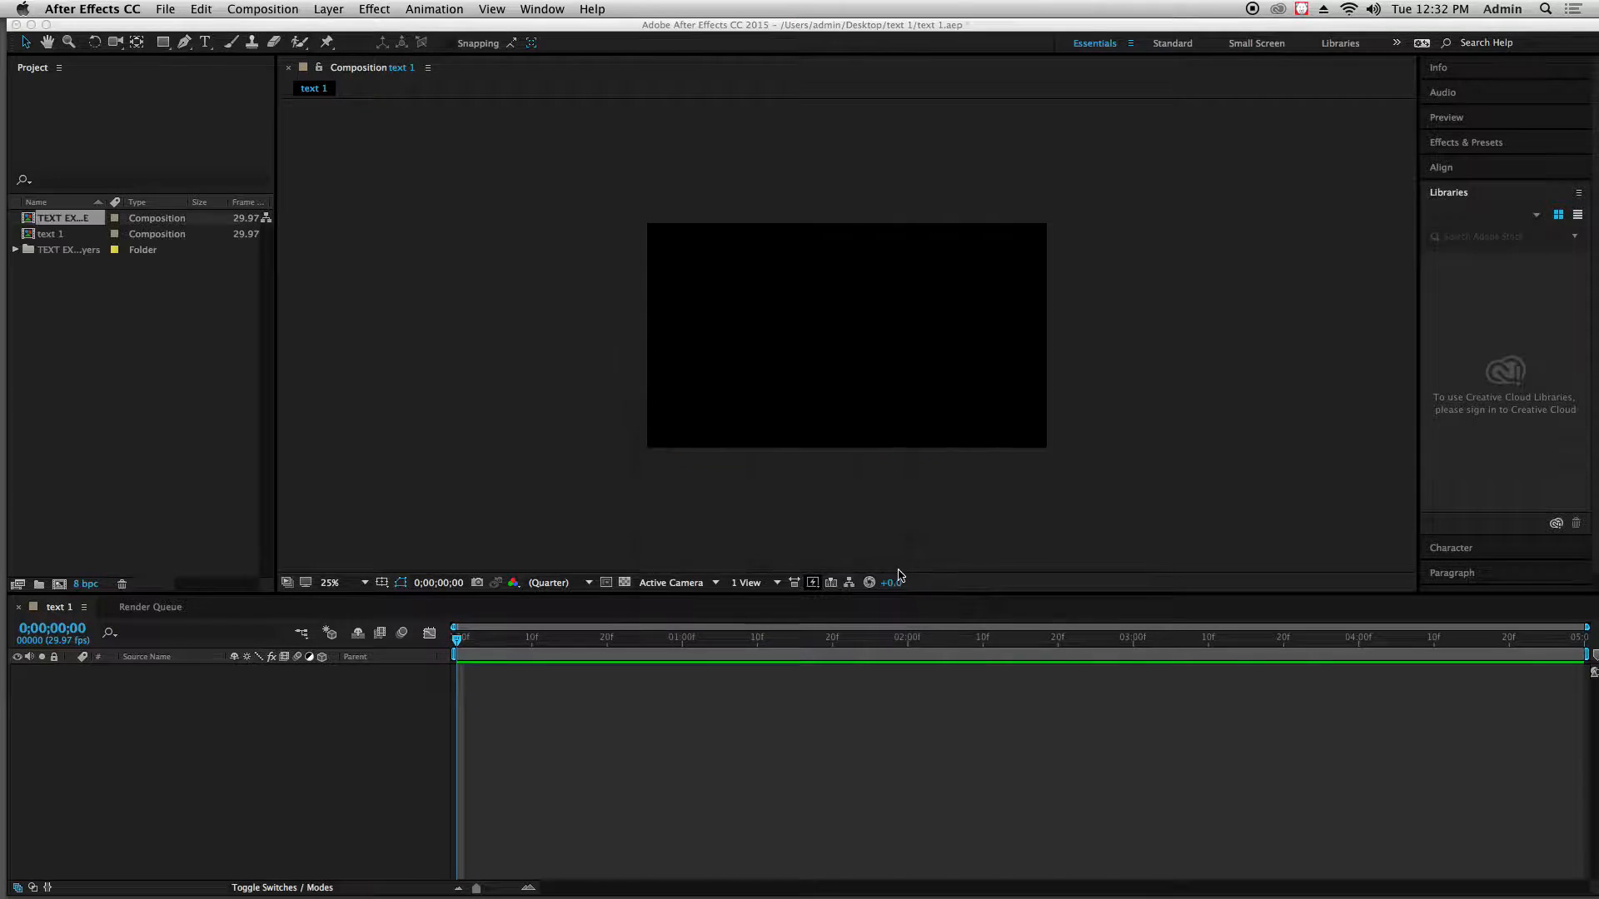
# Add the background layer from the TEXT EXAMPLE Layers folder to the text 1 timeline, with the LOVE layer above it
pyautogui.click(15, 250)
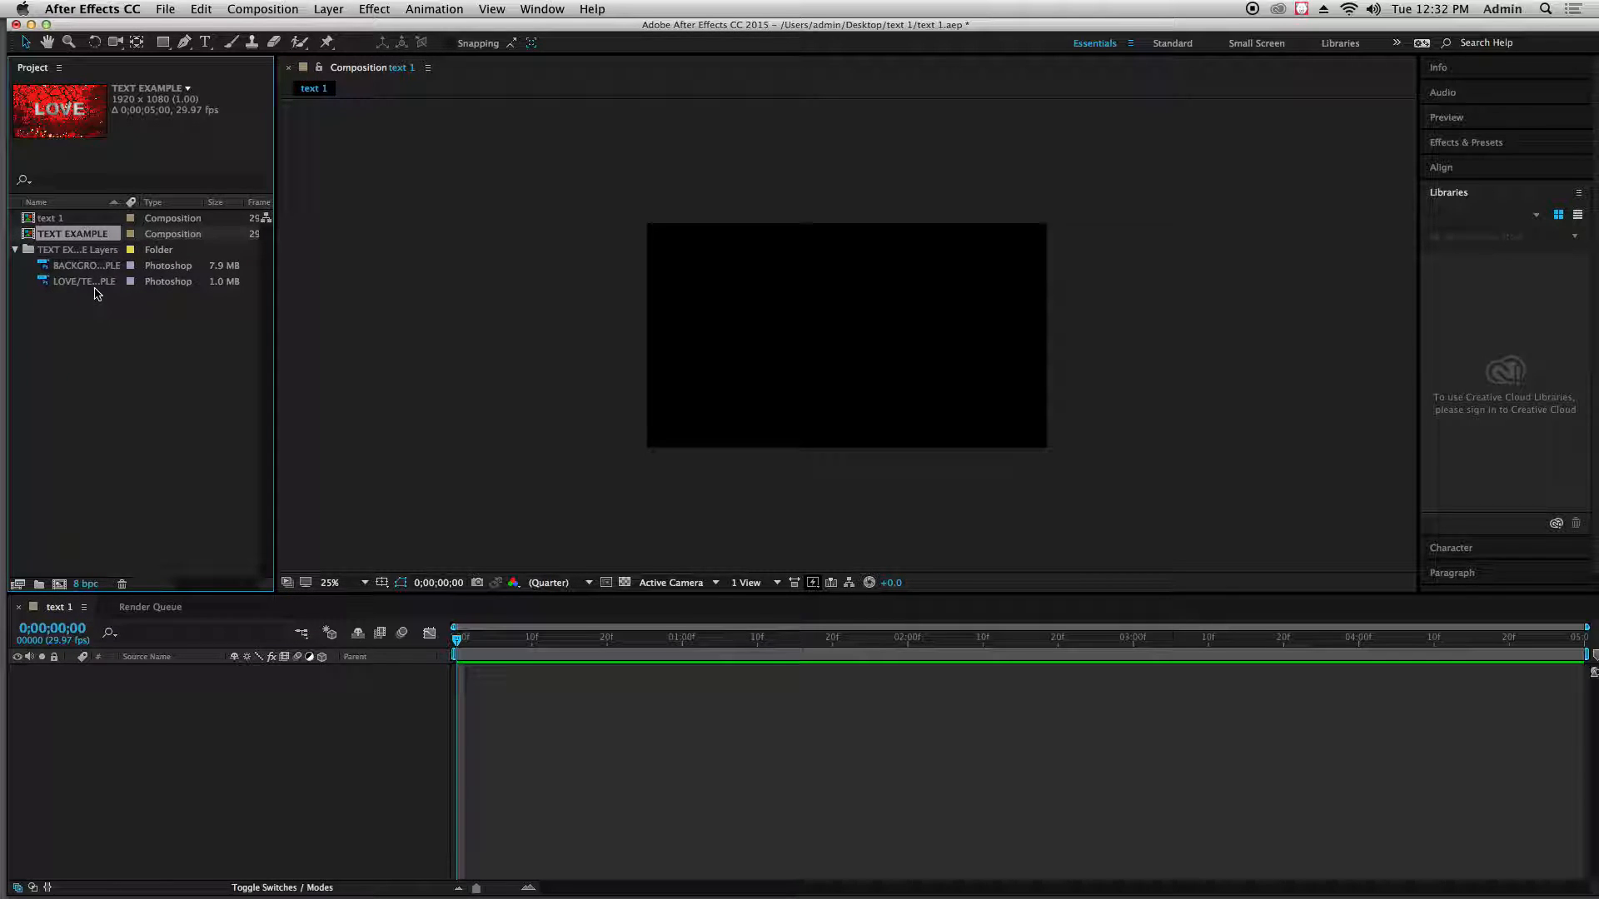
pyautogui.click(93, 331)
pyautogui.click(77, 267)
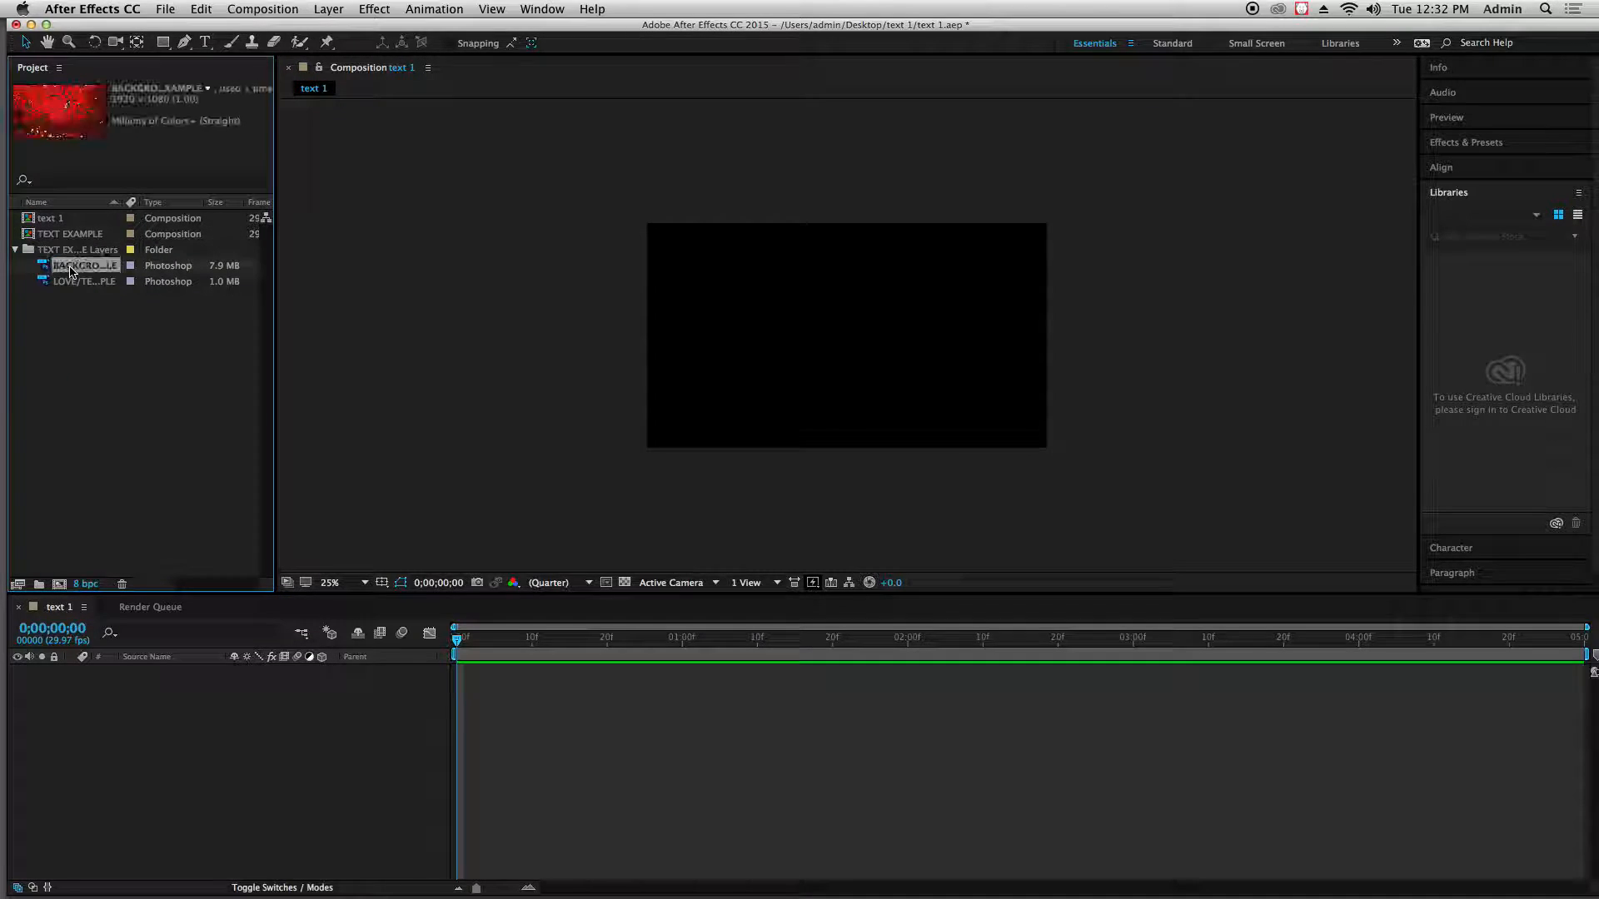
pyautogui.click(71, 283)
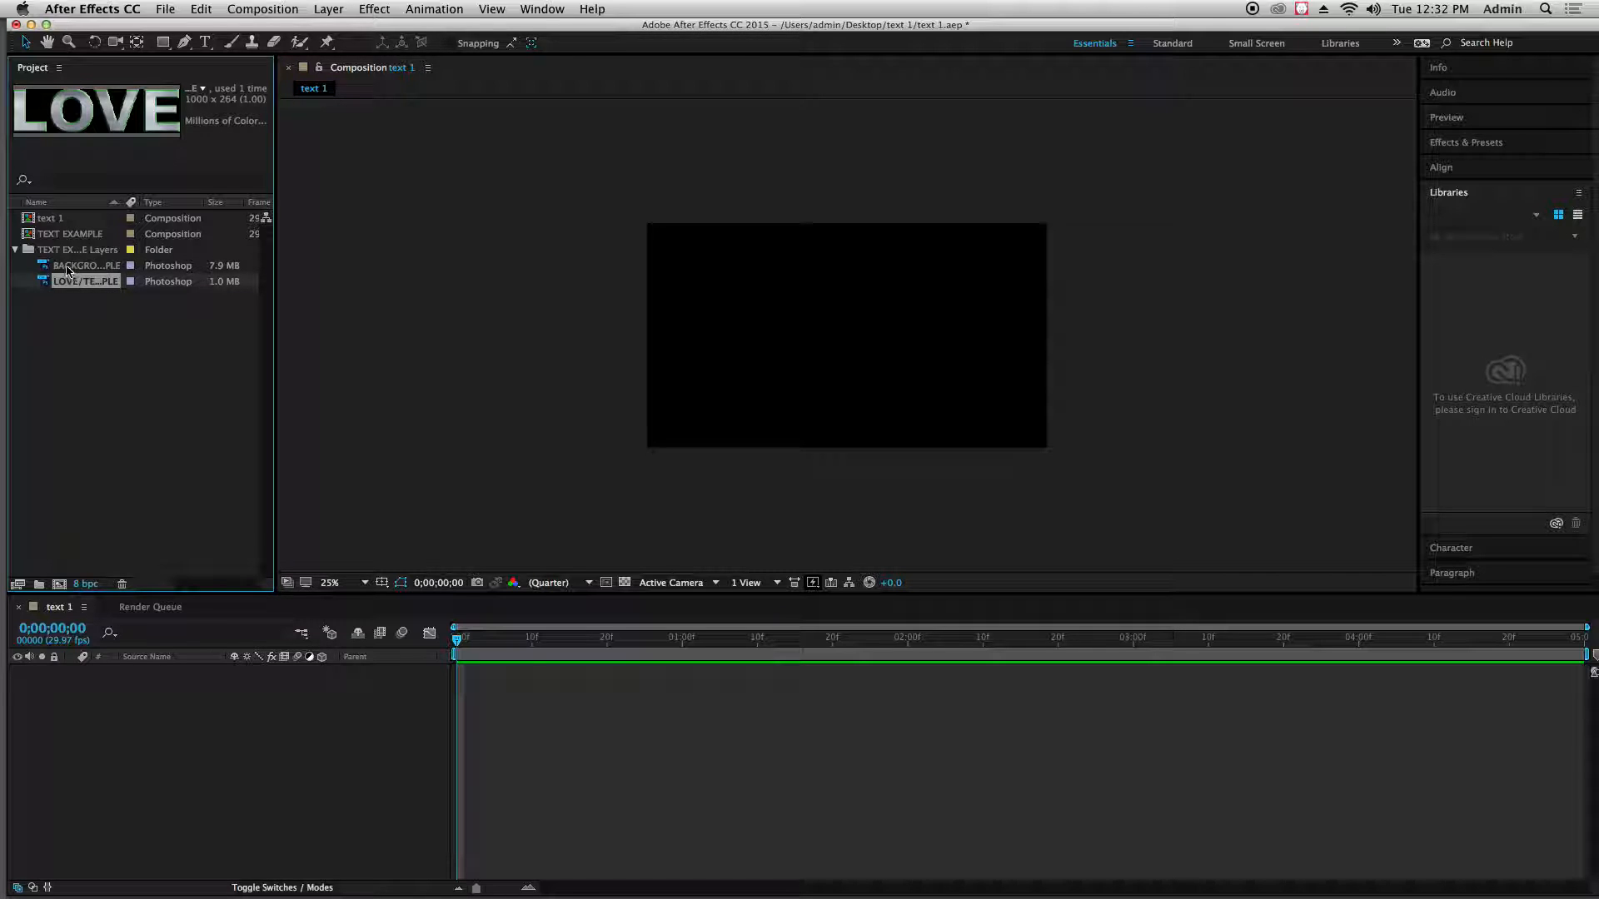
pyautogui.moveTo(69, 270); pyautogui.dragTo(141, 706)
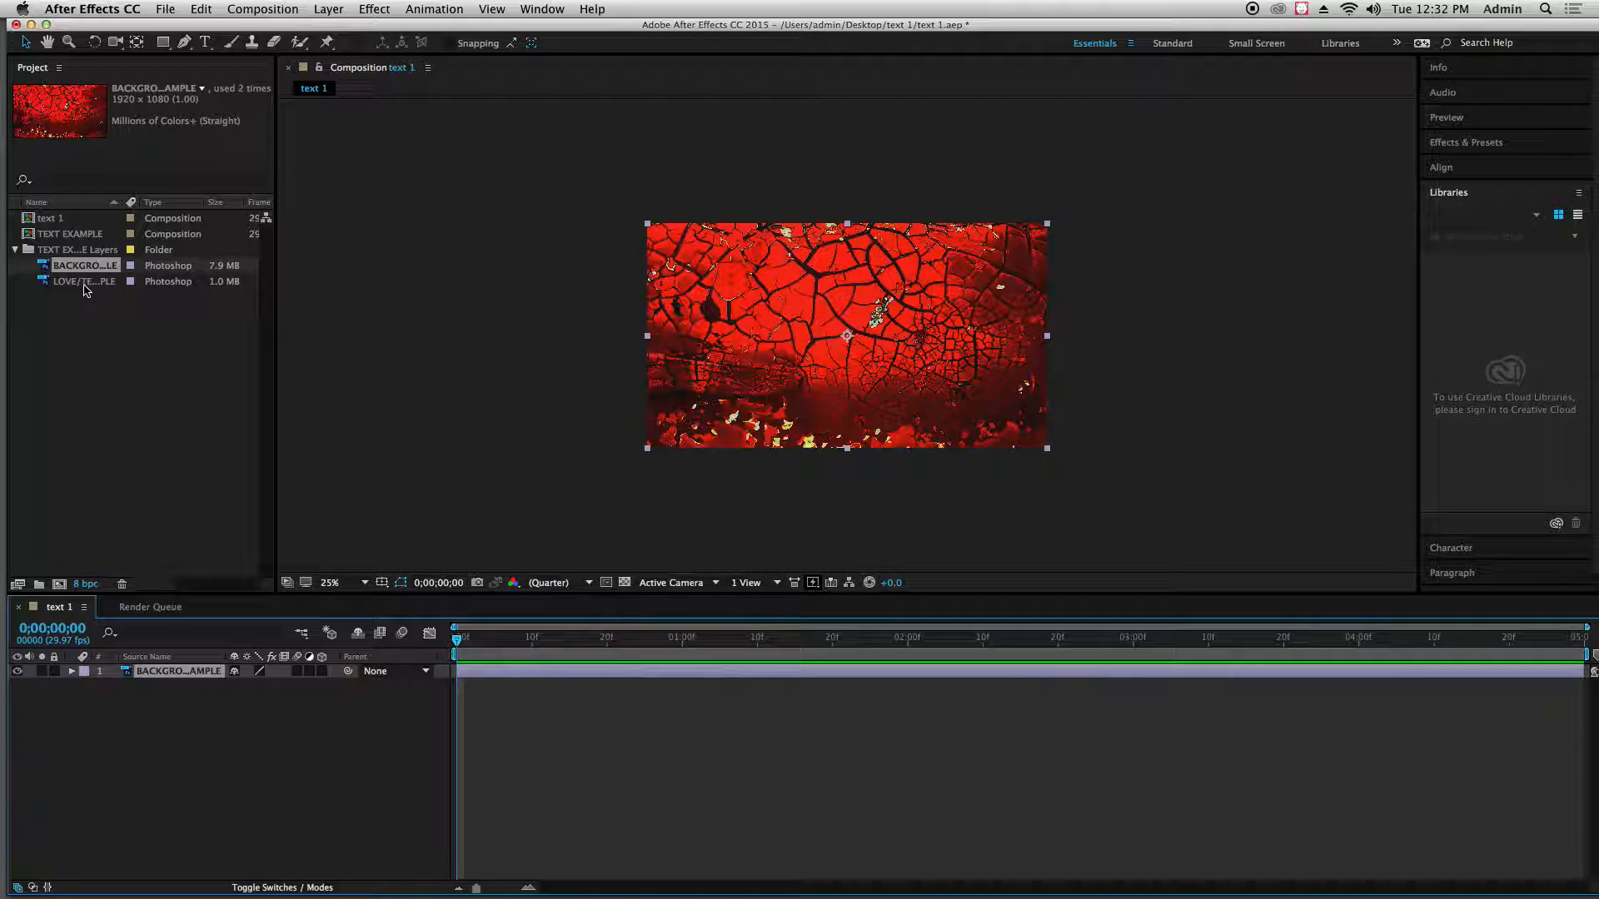
pyautogui.moveTo(86, 289); pyautogui.dragTo(141, 673)
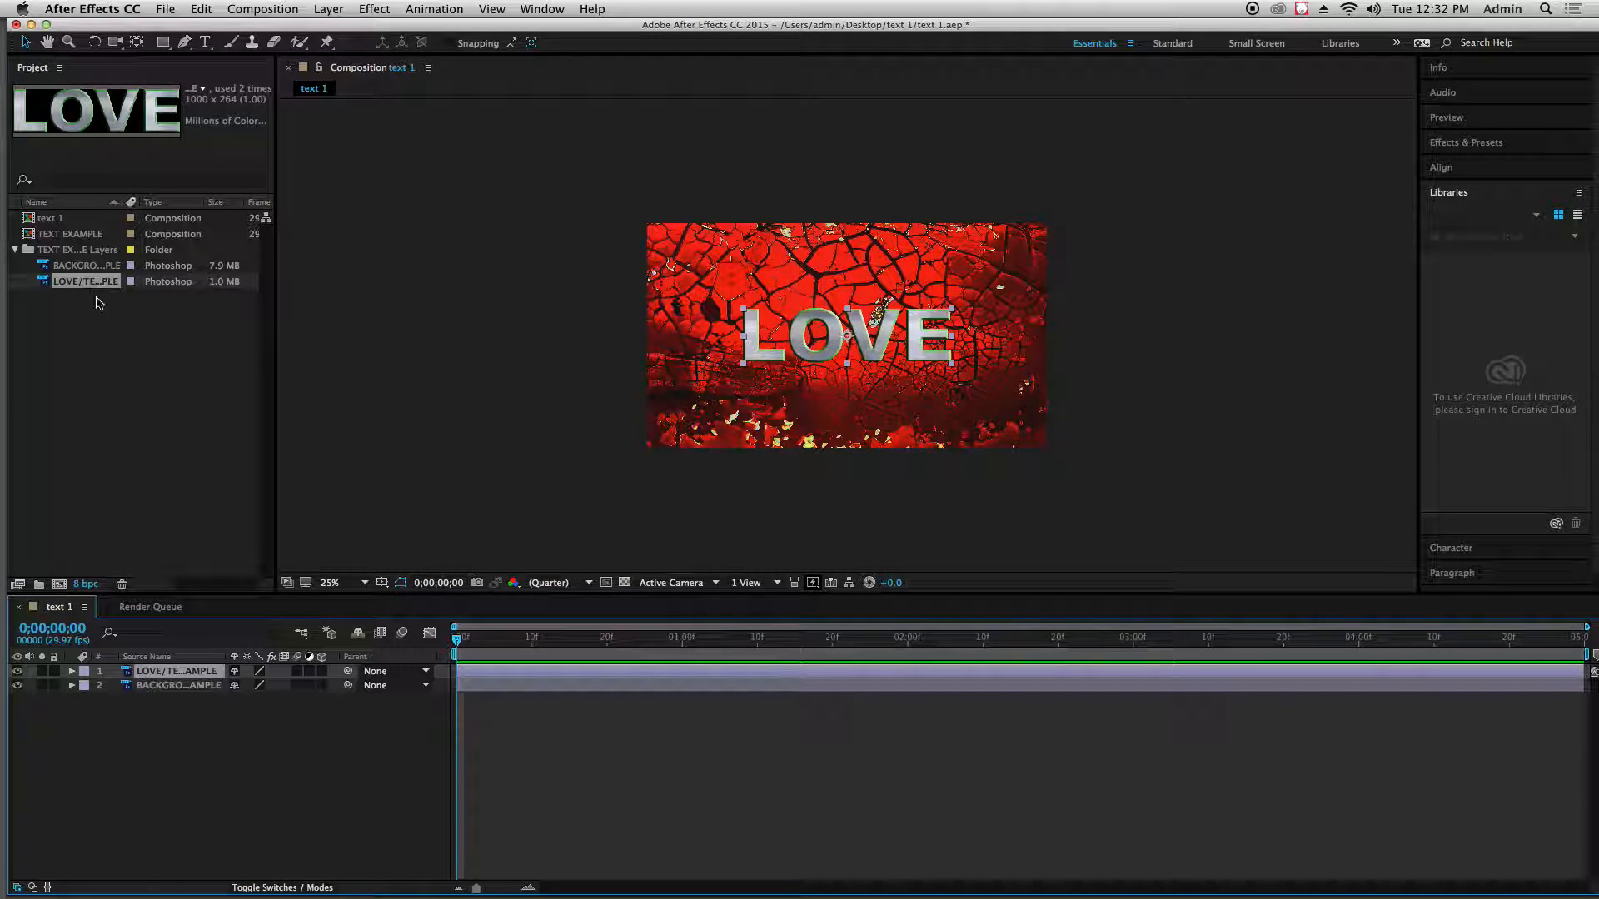
pyautogui.click(201, 721)
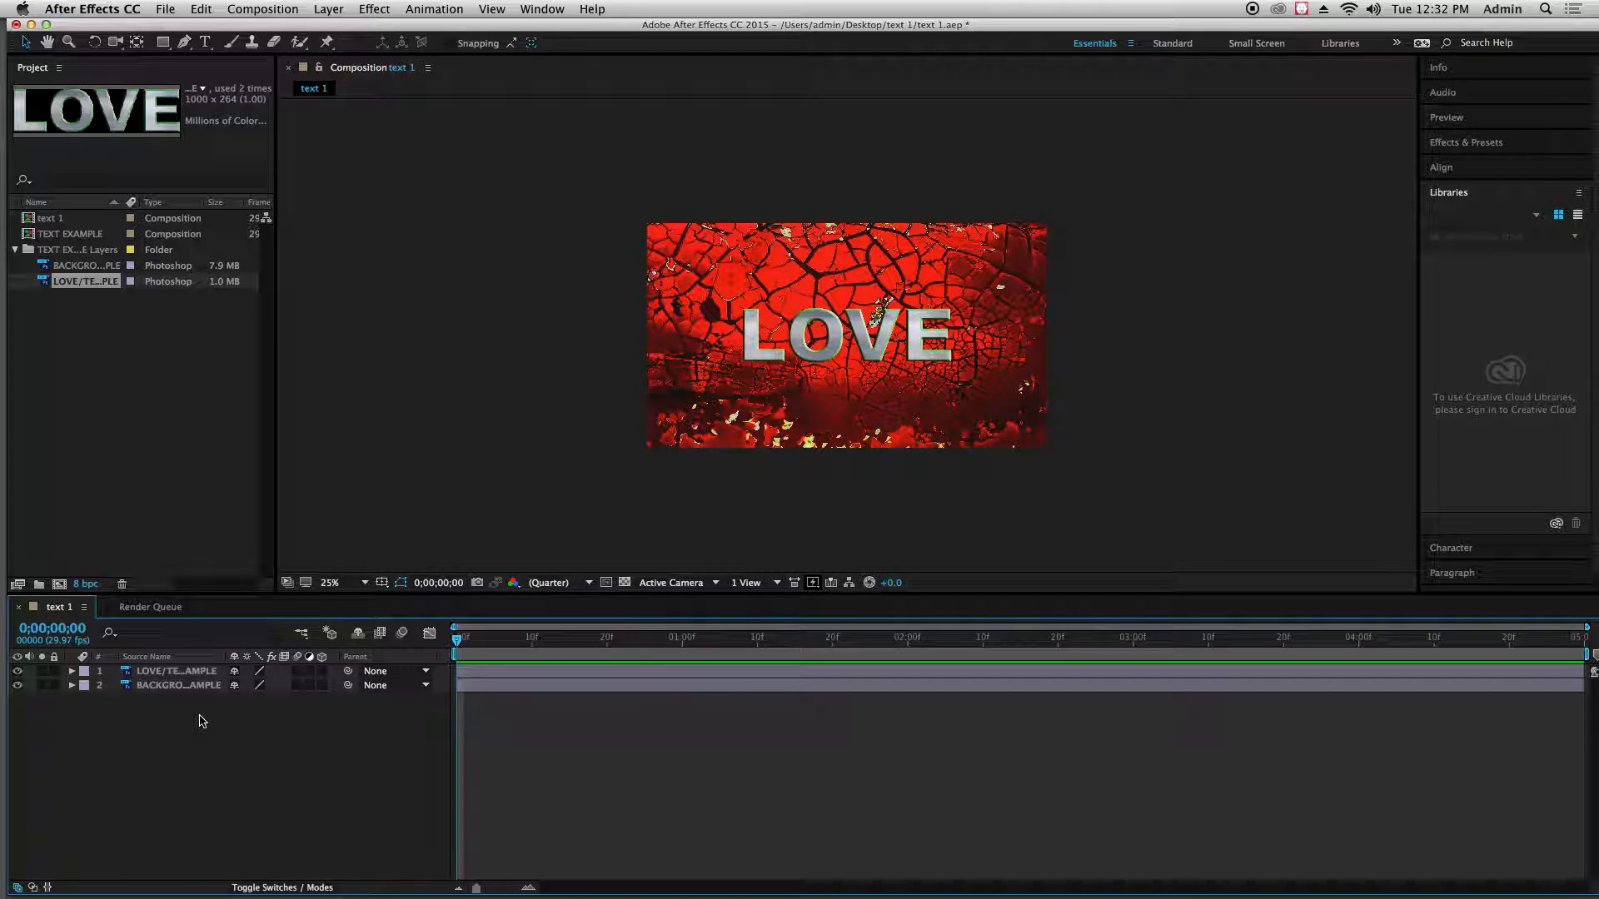
# Turn both the background layer and the LOVE layer into 3D layers
pyautogui.moveTo(457, 637); pyautogui.dragTo(402, 666)
pyautogui.click(170, 675)
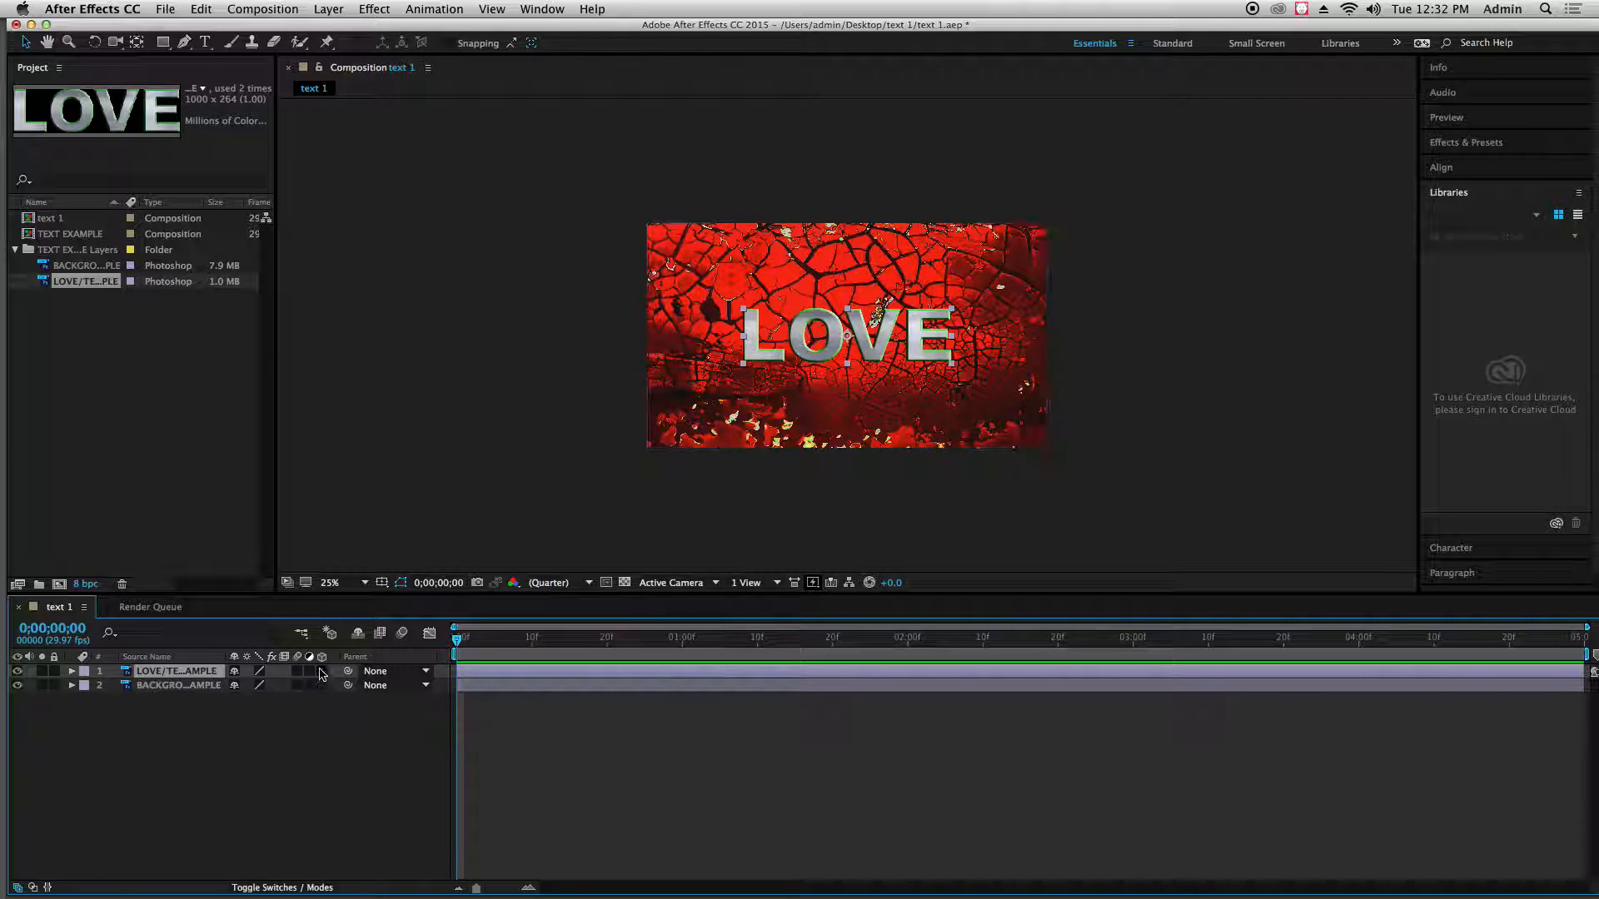
pyautogui.click(178, 686)
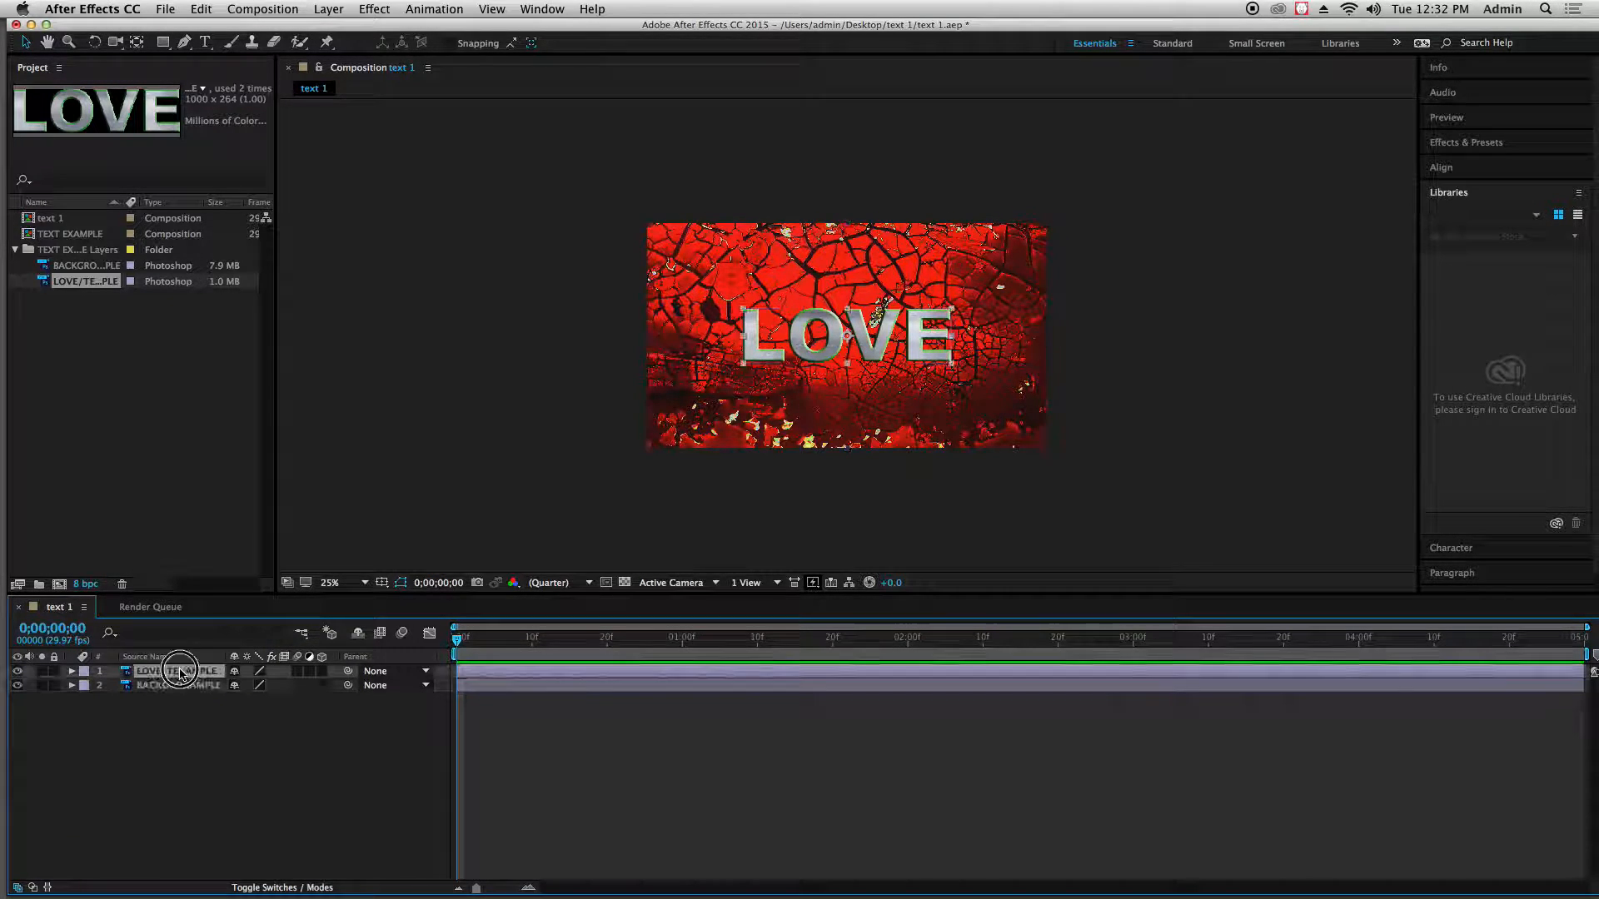
pyautogui.click(179, 671)
pyautogui.click(178, 685)
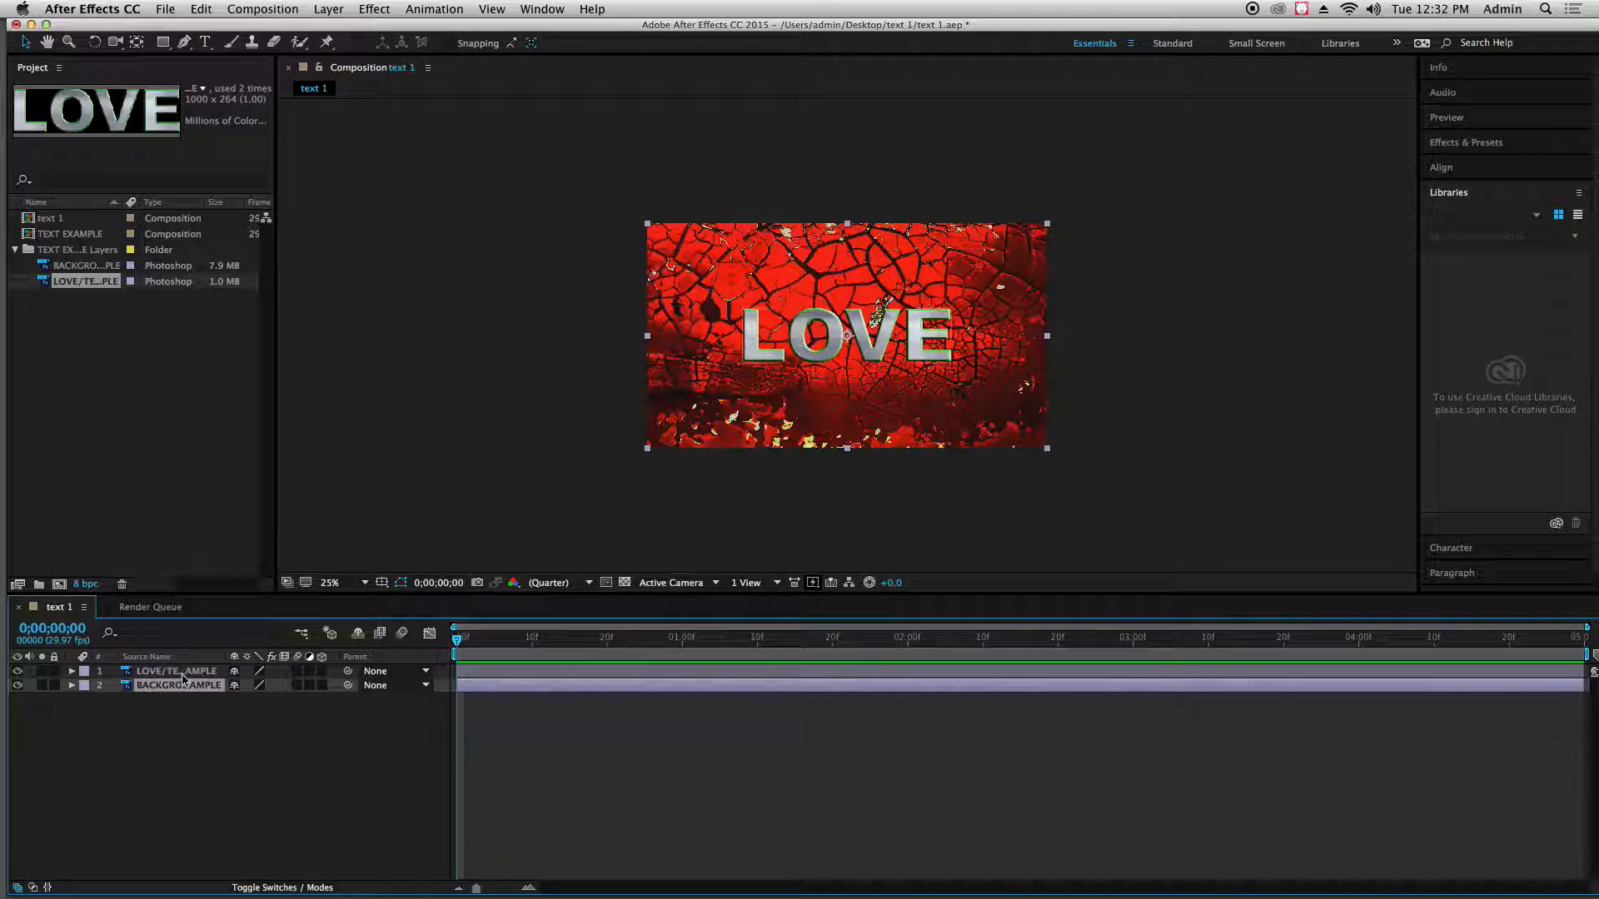
pyautogui.click(181, 672)
pyautogui.click(182, 686)
pyautogui.click(322, 687)
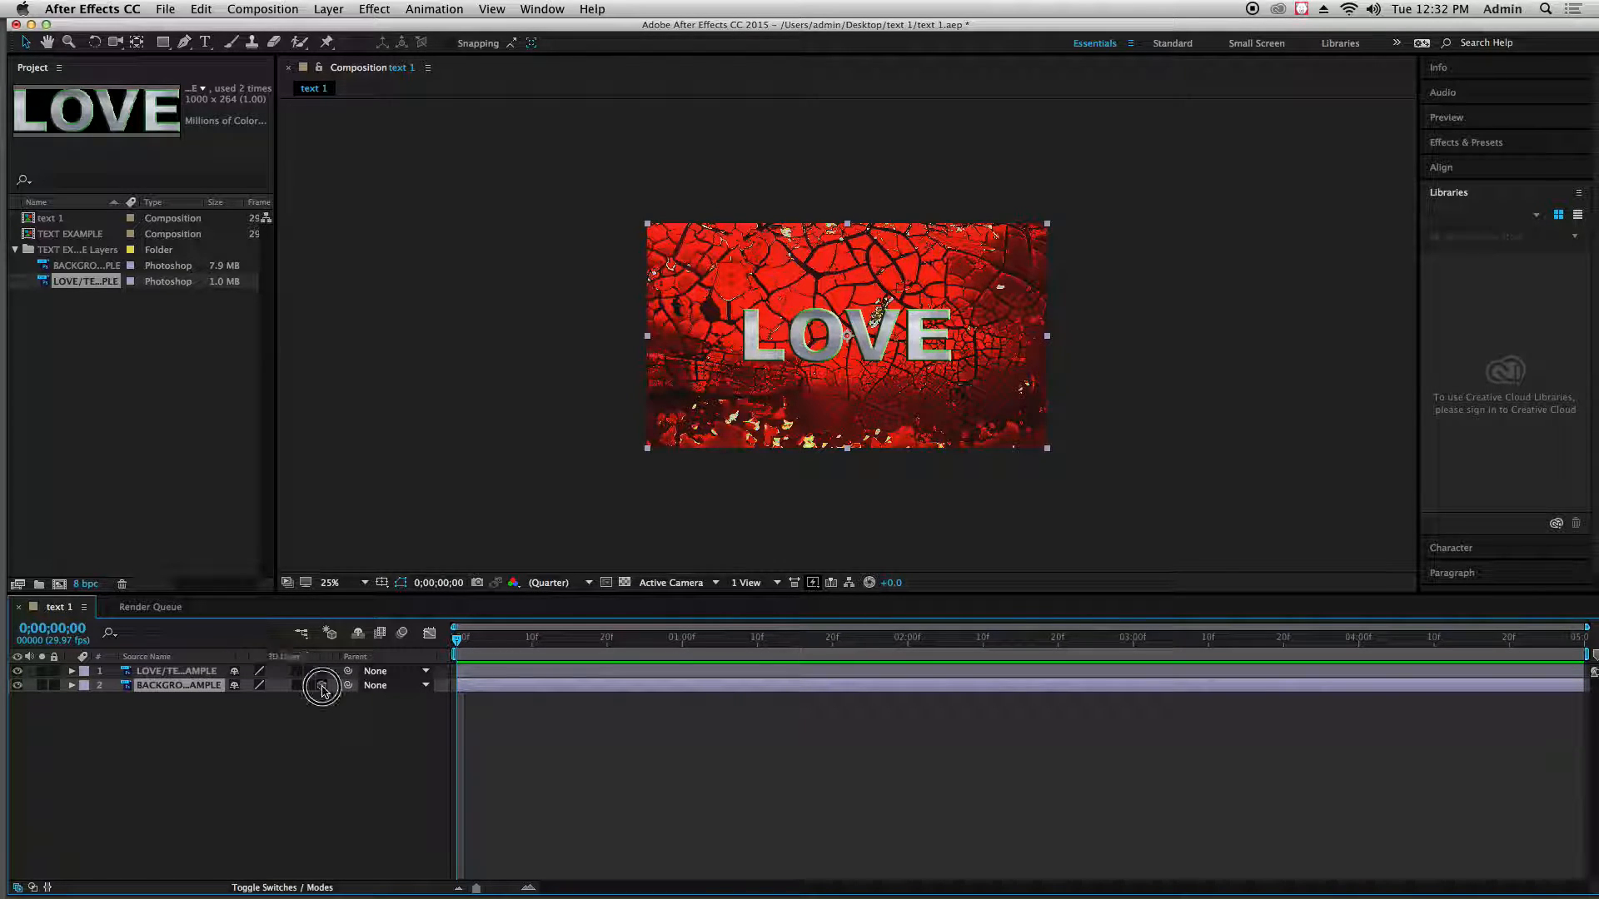
pyautogui.click(322, 671)
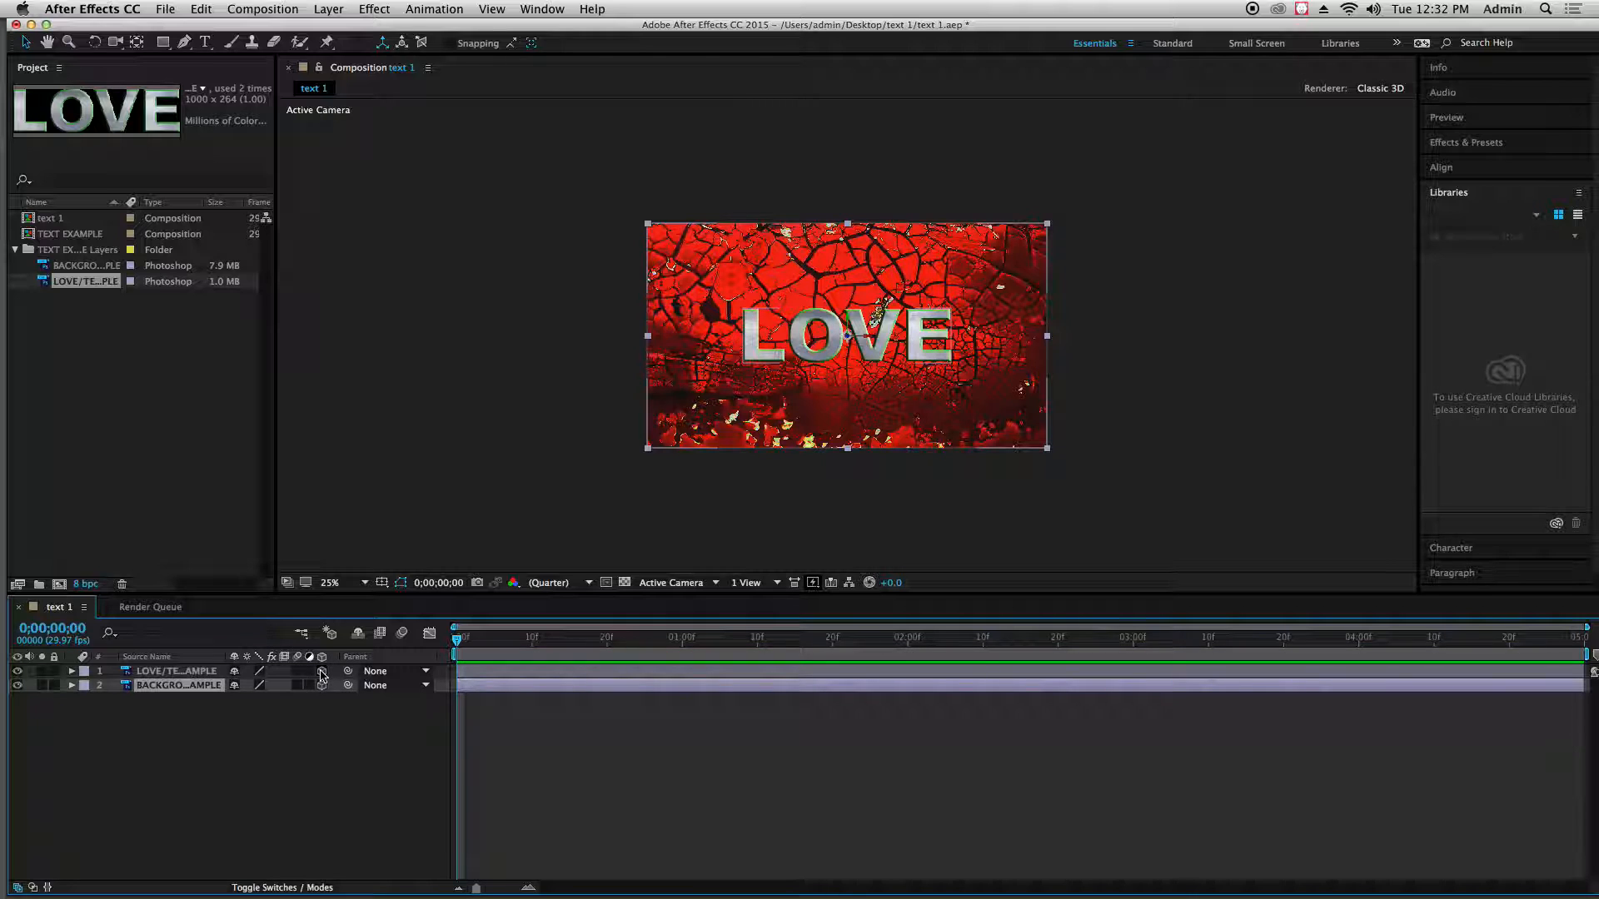
pyautogui.click(181, 672)
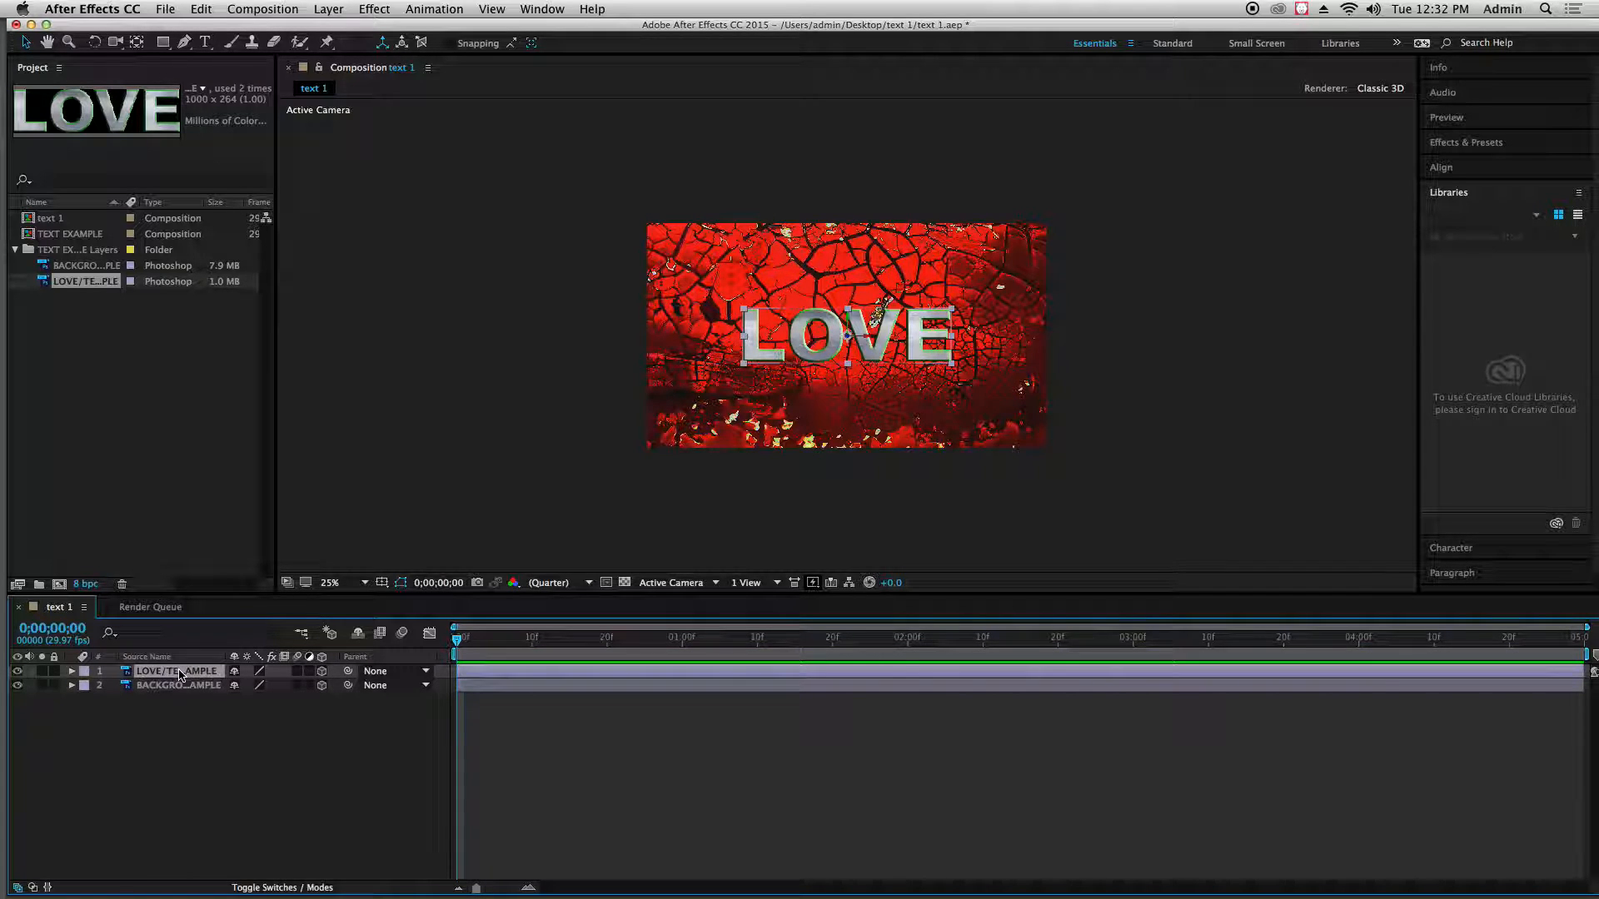
pyautogui.rightClick(180, 674)
pyautogui.click(137, 750)
pyautogui.click(139, 750)
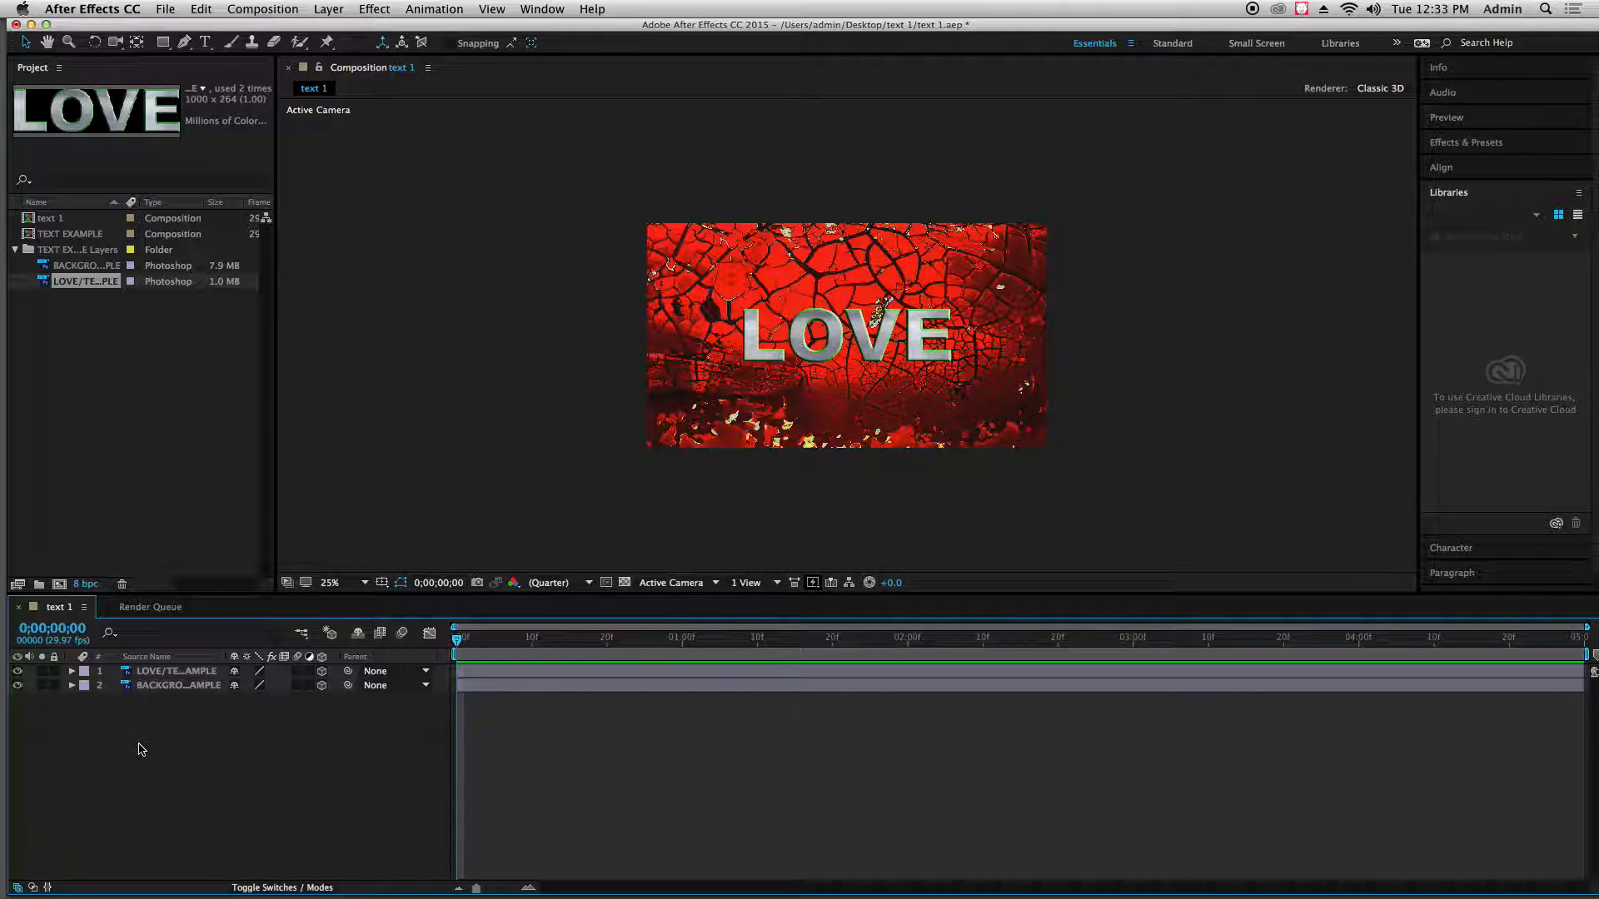
# Add a two-node camera with the 50mm preset to the text 1 composition
pyautogui.rightClick(131, 708)
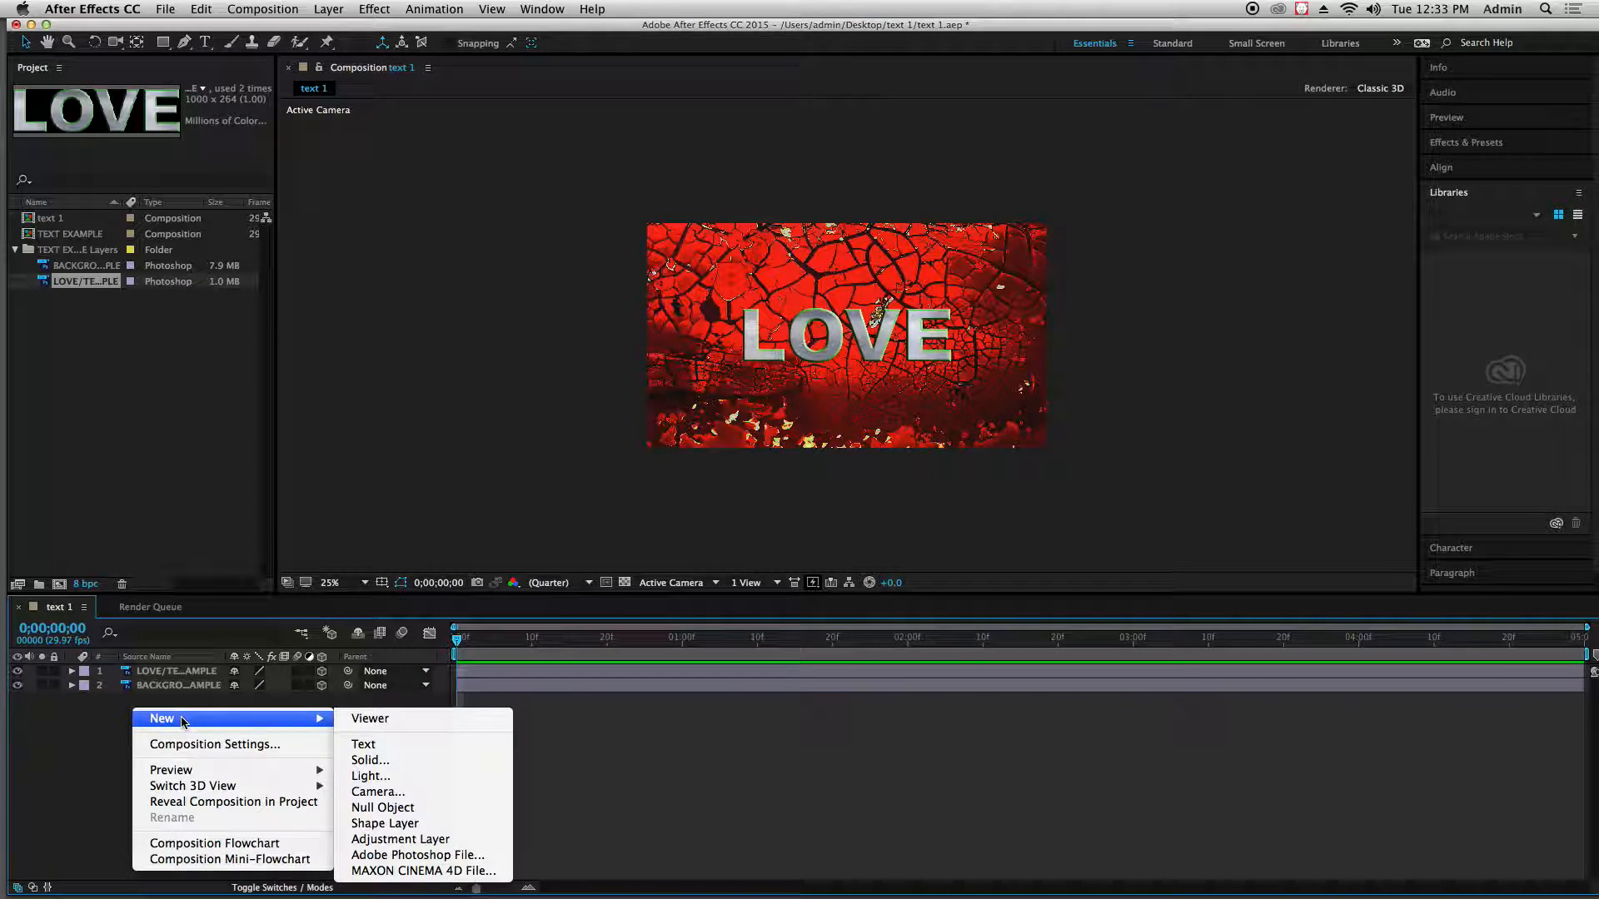
pyautogui.click(92, 706)
pyautogui.click(327, 9)
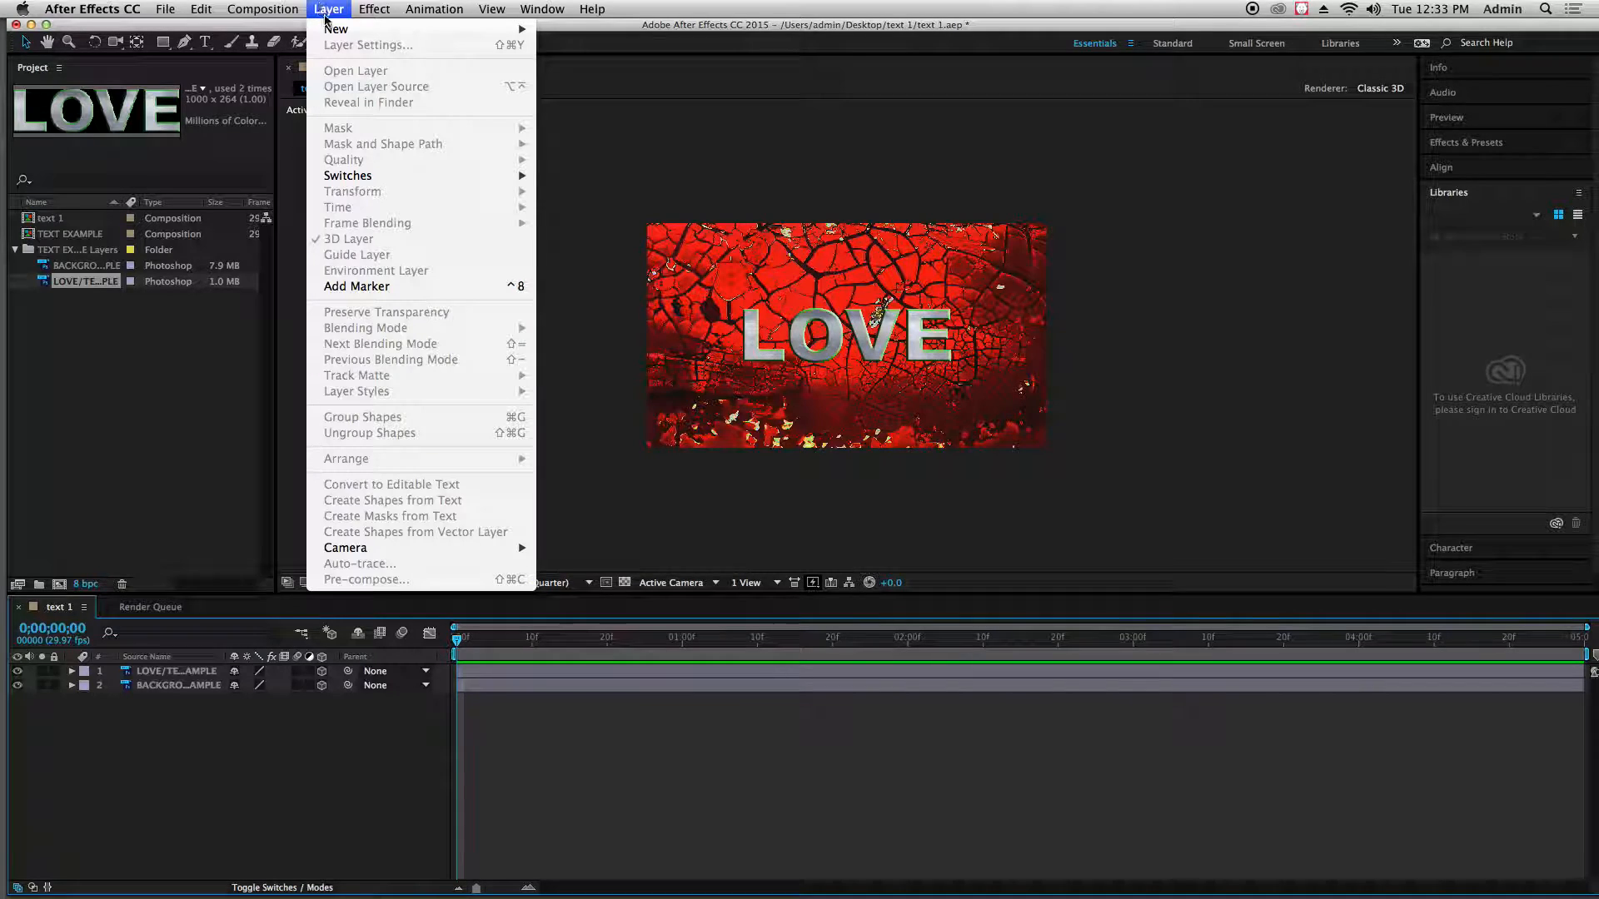
pyautogui.moveTo(350, 30)
pyautogui.click(597, 81)
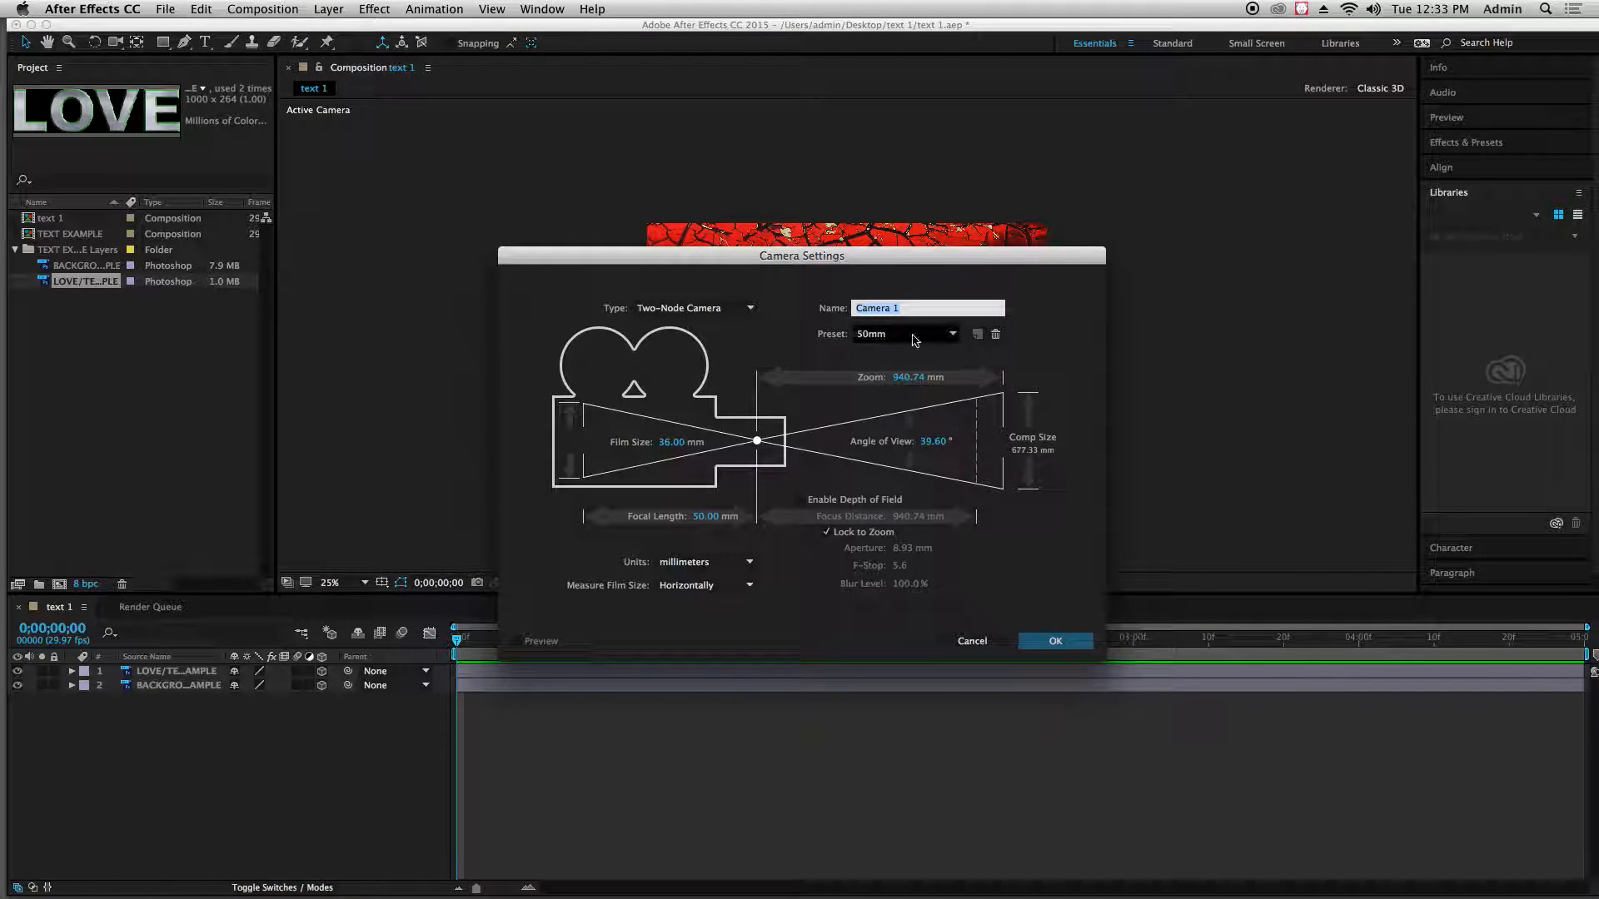
pyautogui.click(1044, 643)
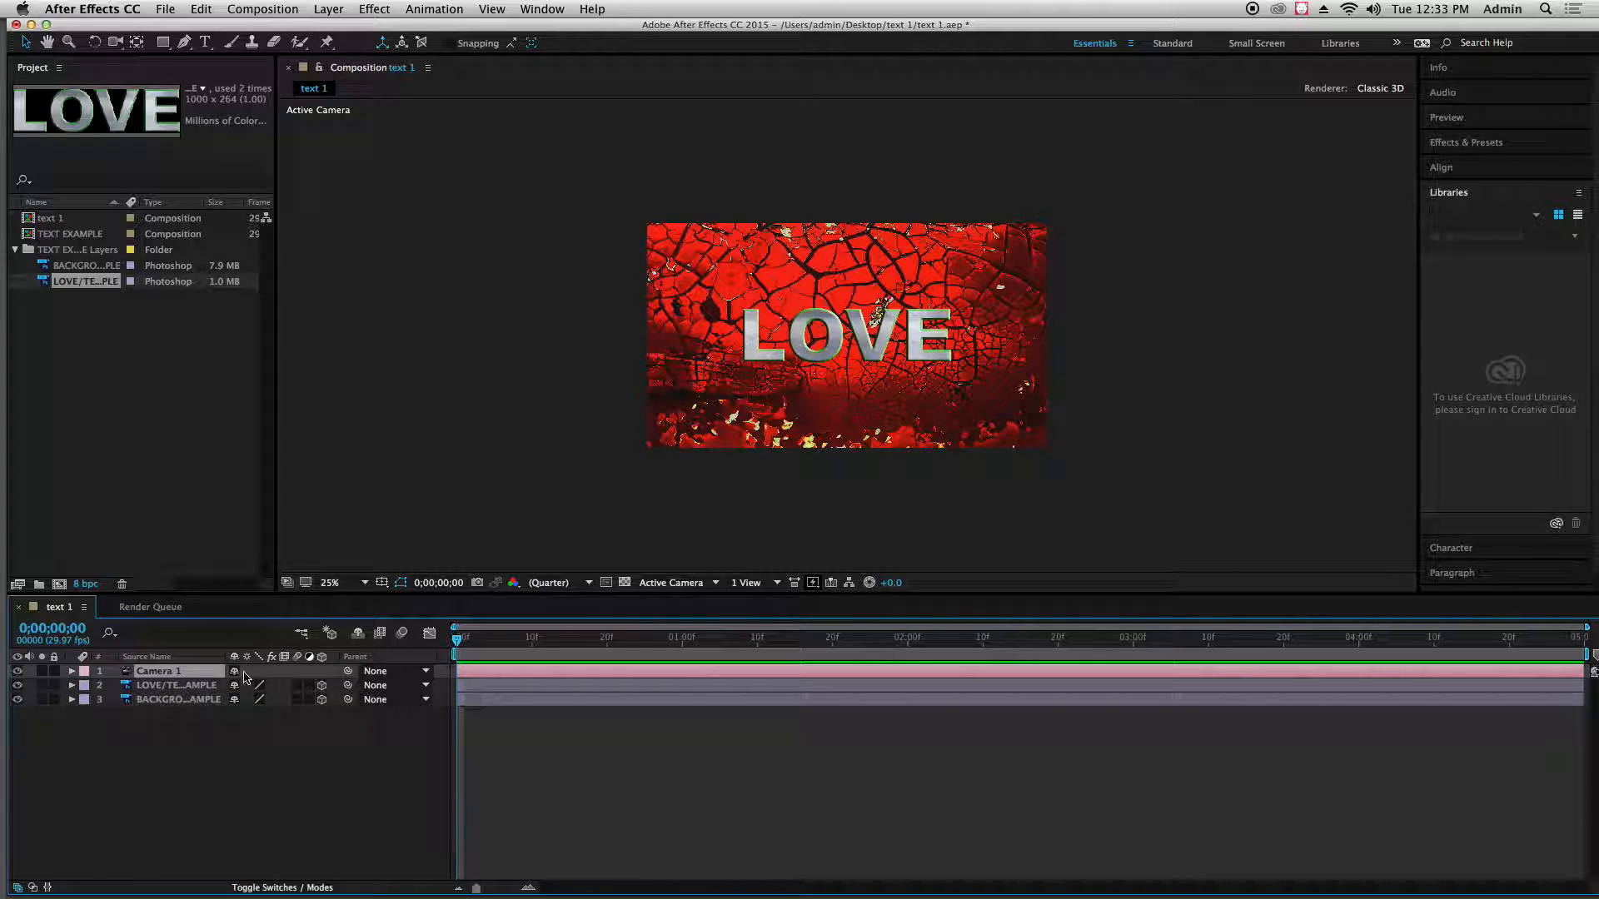
# Select the LOVE layer in the timeline and expand its Transform properties
pyautogui.click(190, 687)
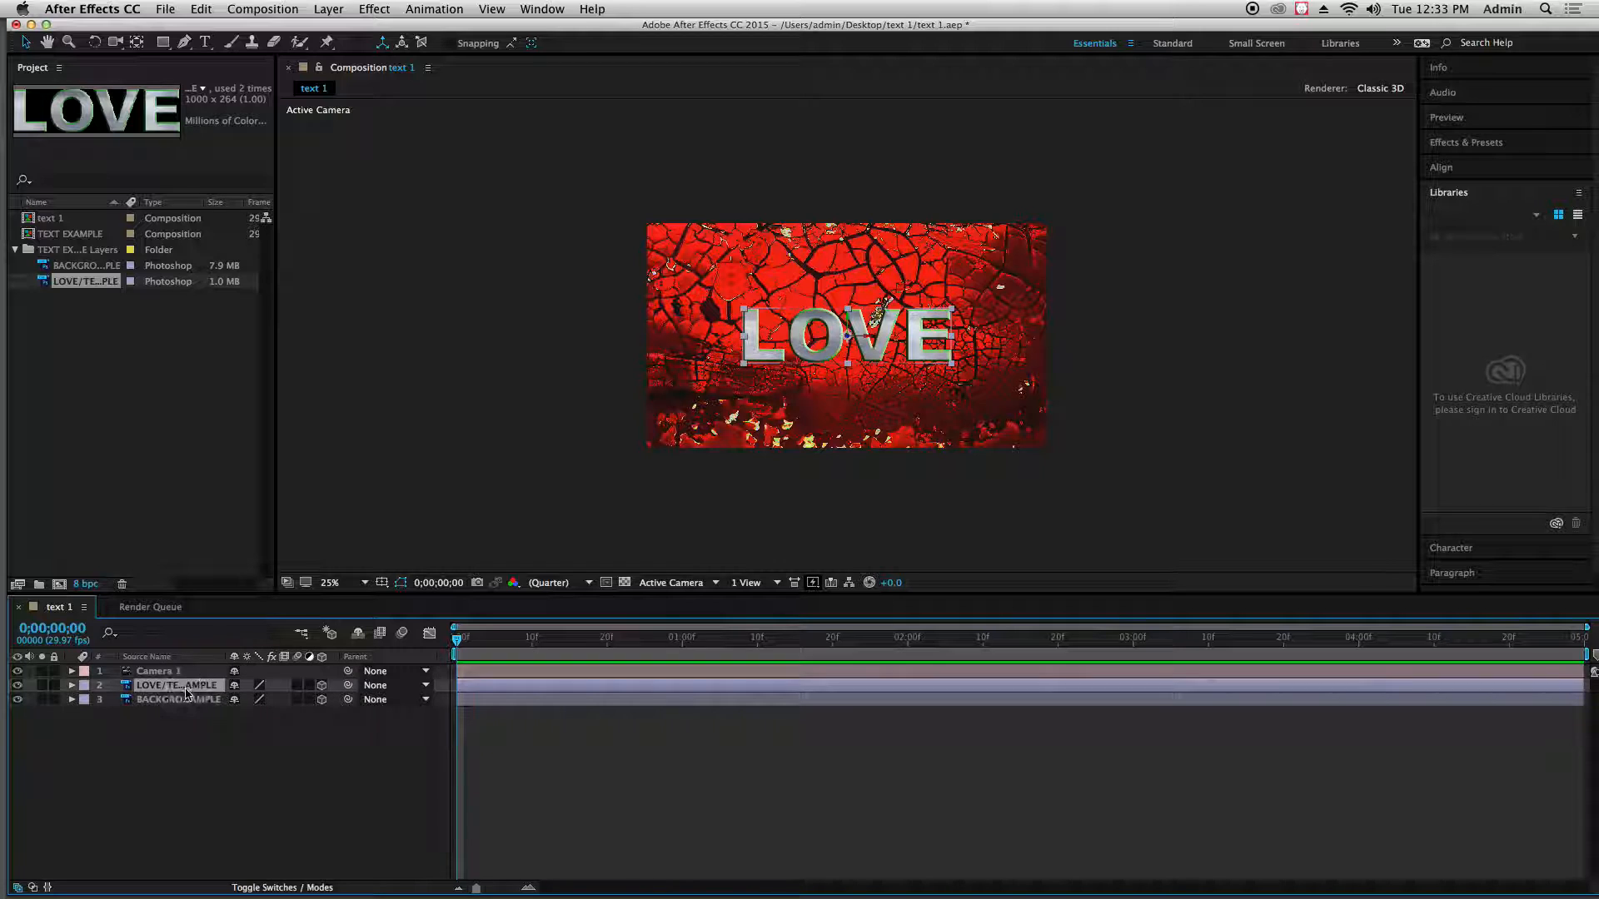
pyautogui.click(190, 700)
pyautogui.click(190, 686)
pyautogui.click(190, 700)
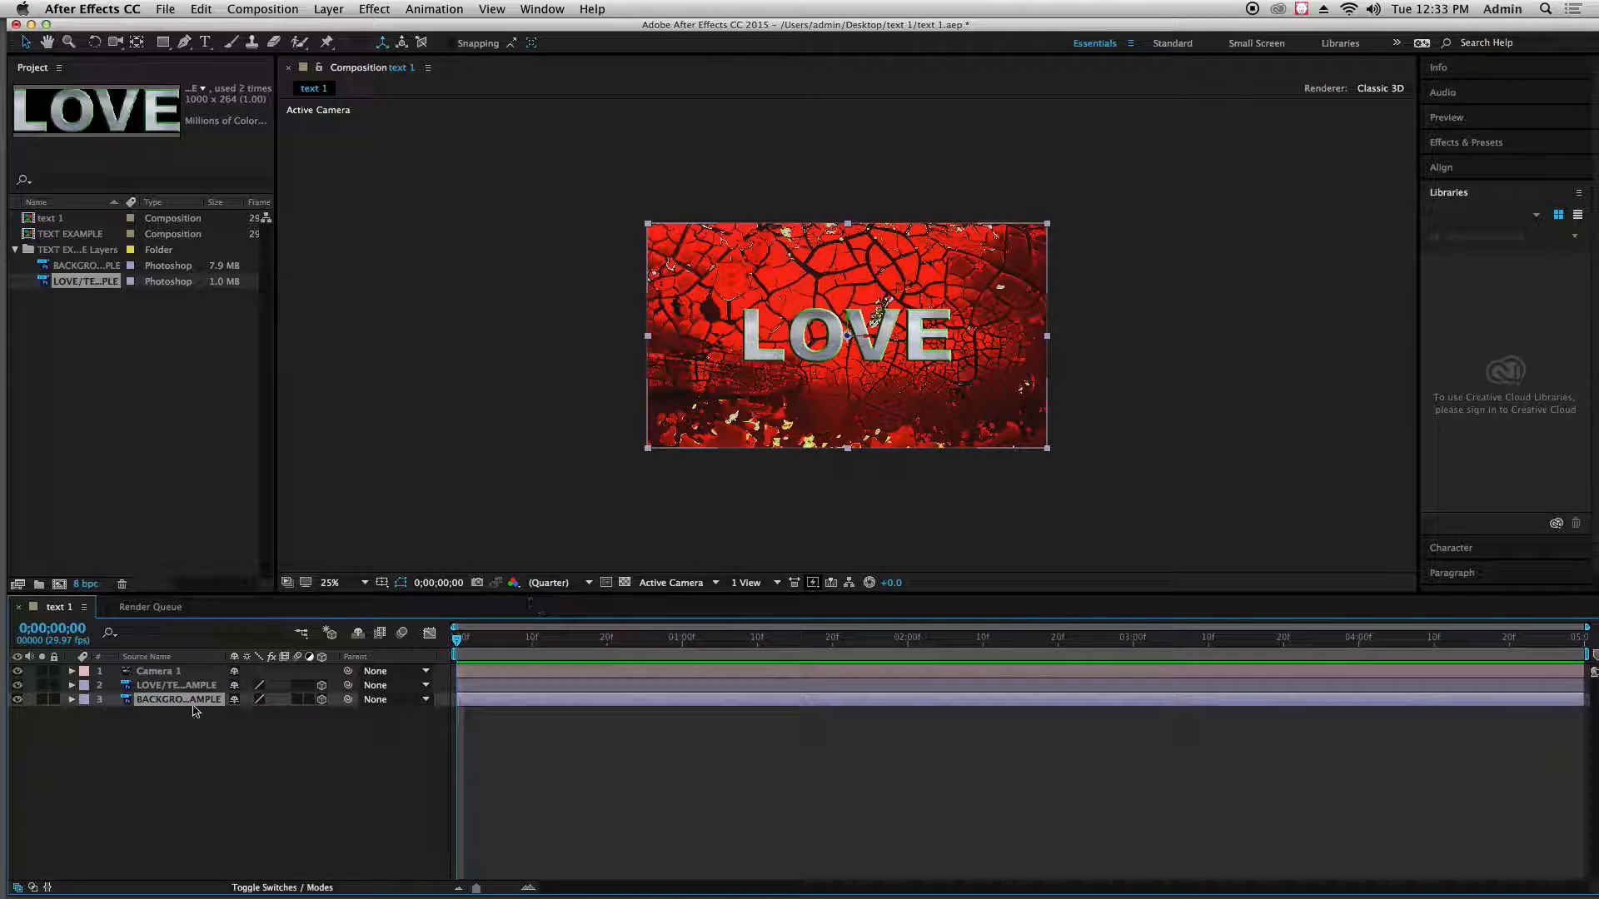
pyautogui.click(172, 686)
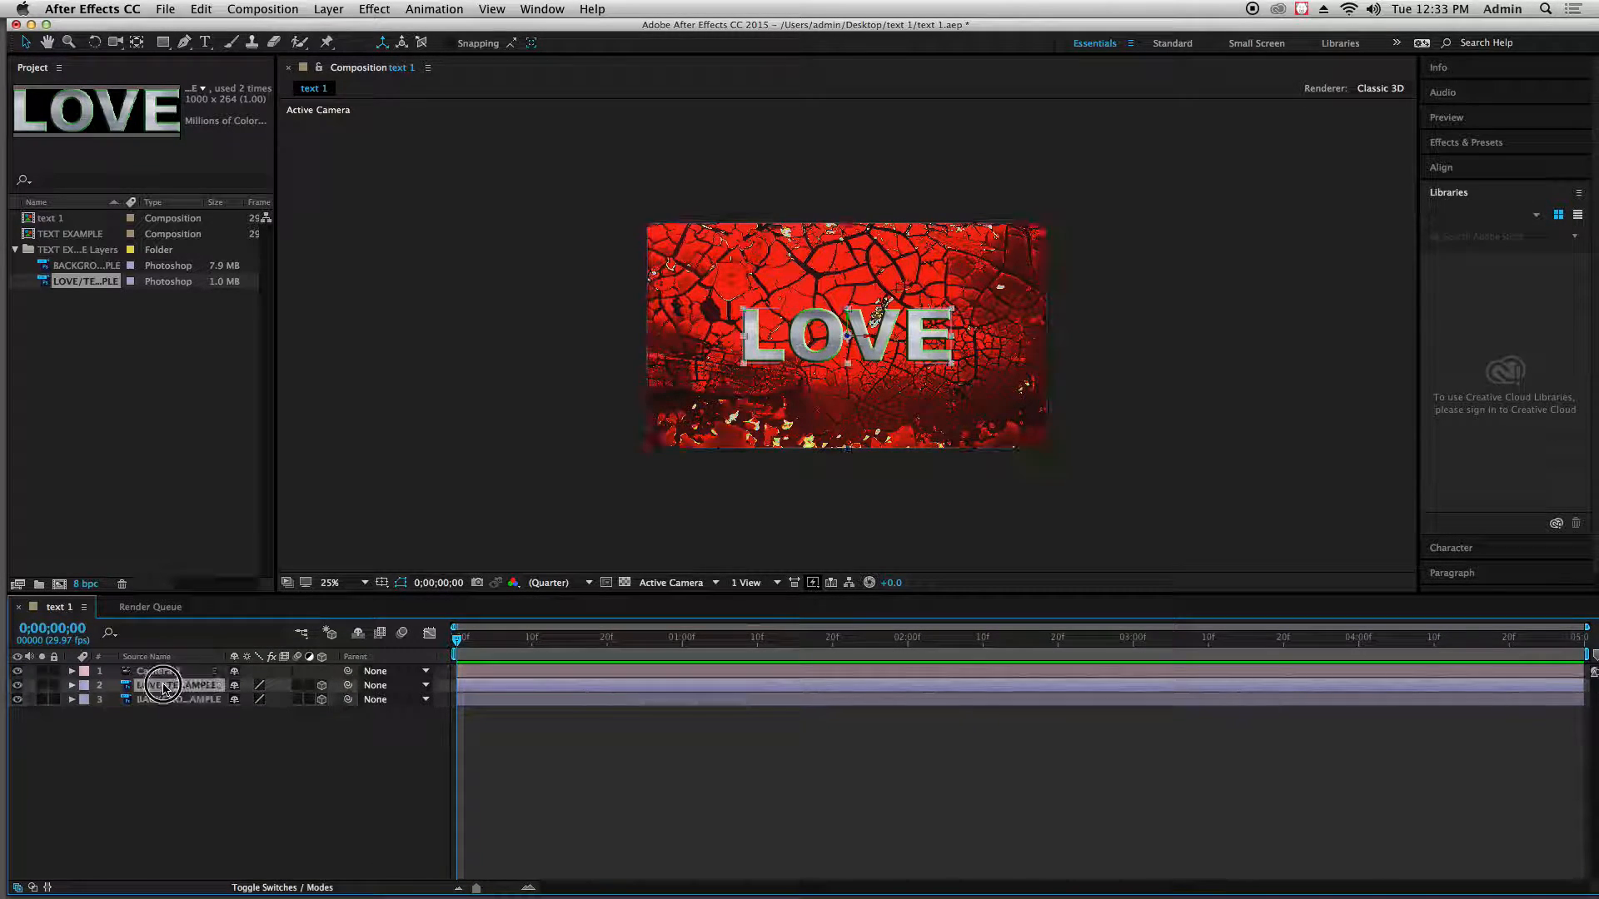
pyautogui.click(72, 685)
pyautogui.click(87, 701)
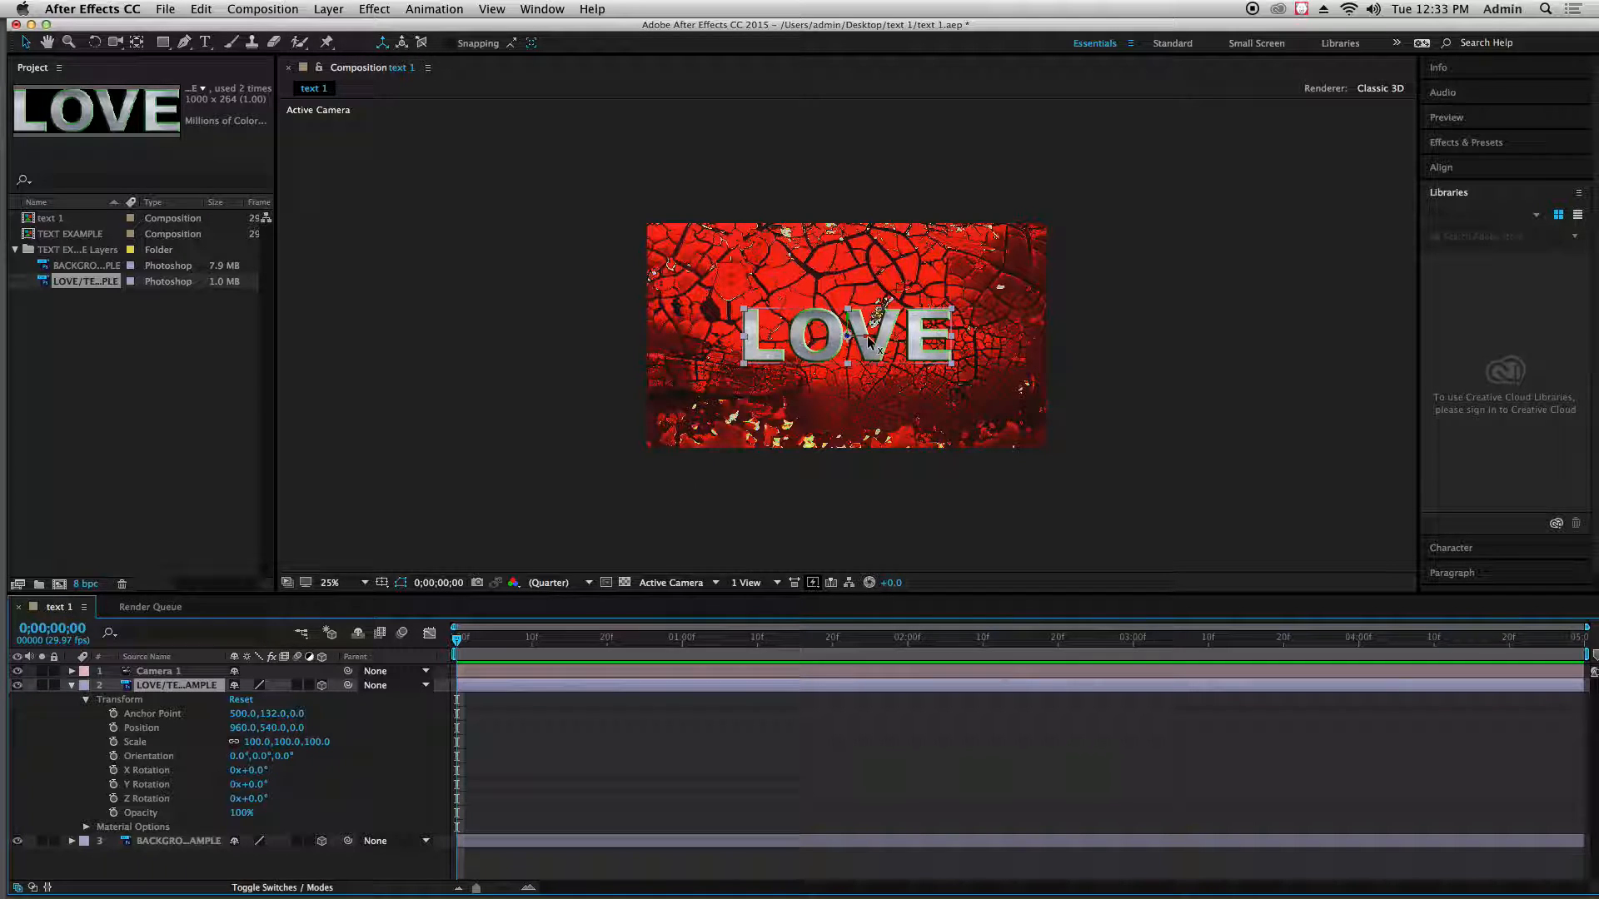
# Reposition the LOVE text in 3D space and pull it toward the camera, to a position of about 990, 501, -822
pyautogui.press('.')
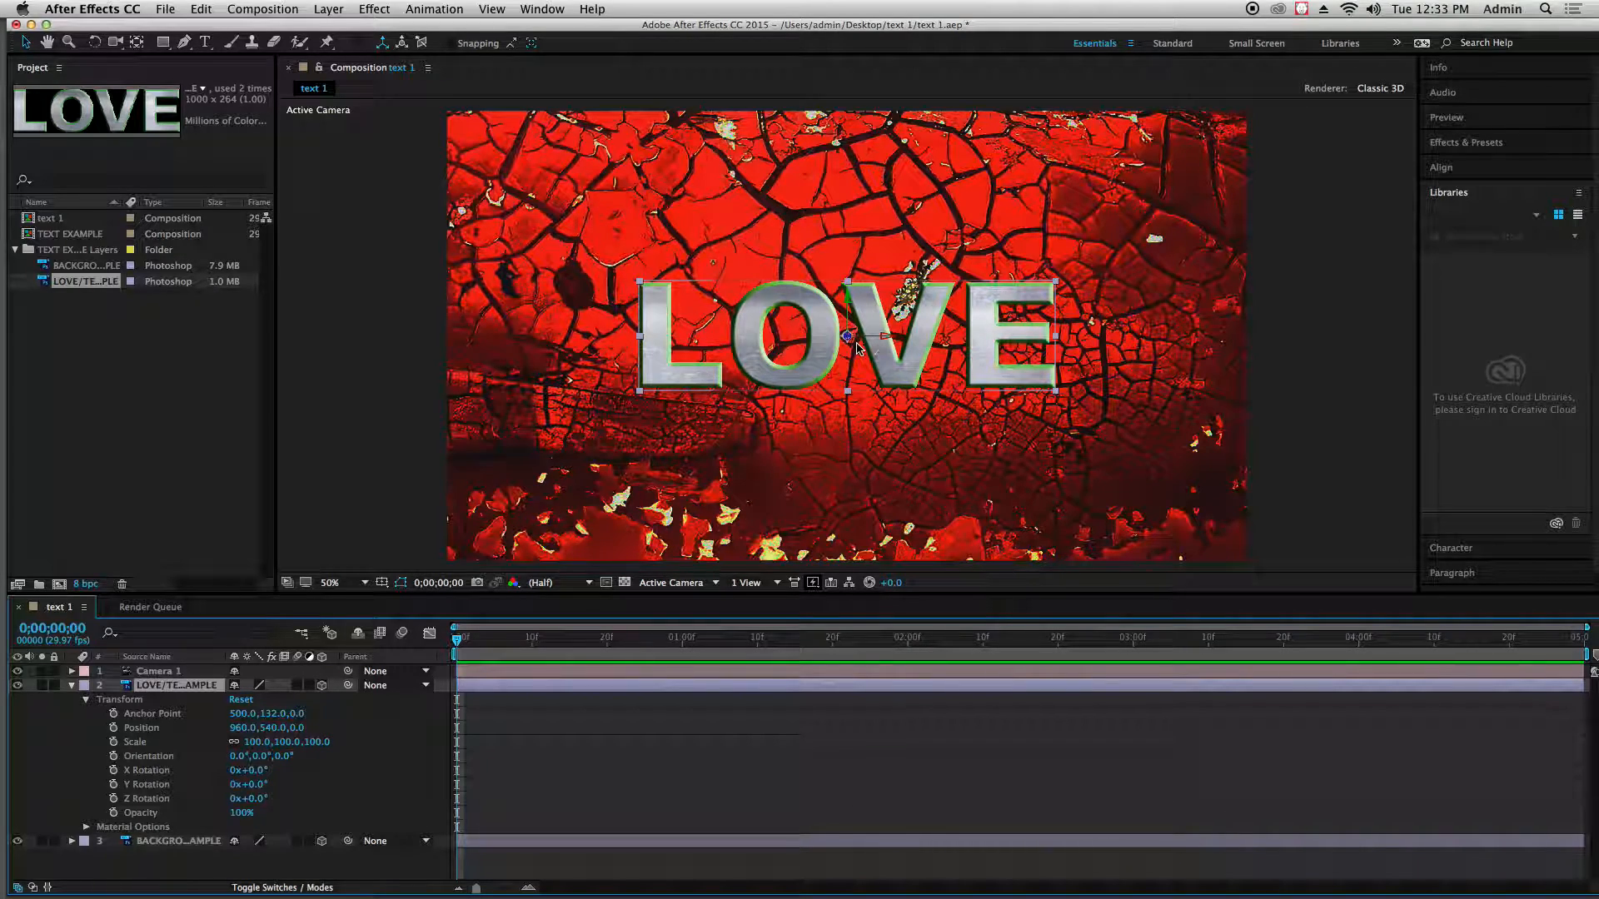
pyautogui.moveTo(858, 338); pyautogui.dragTo(913, 304)
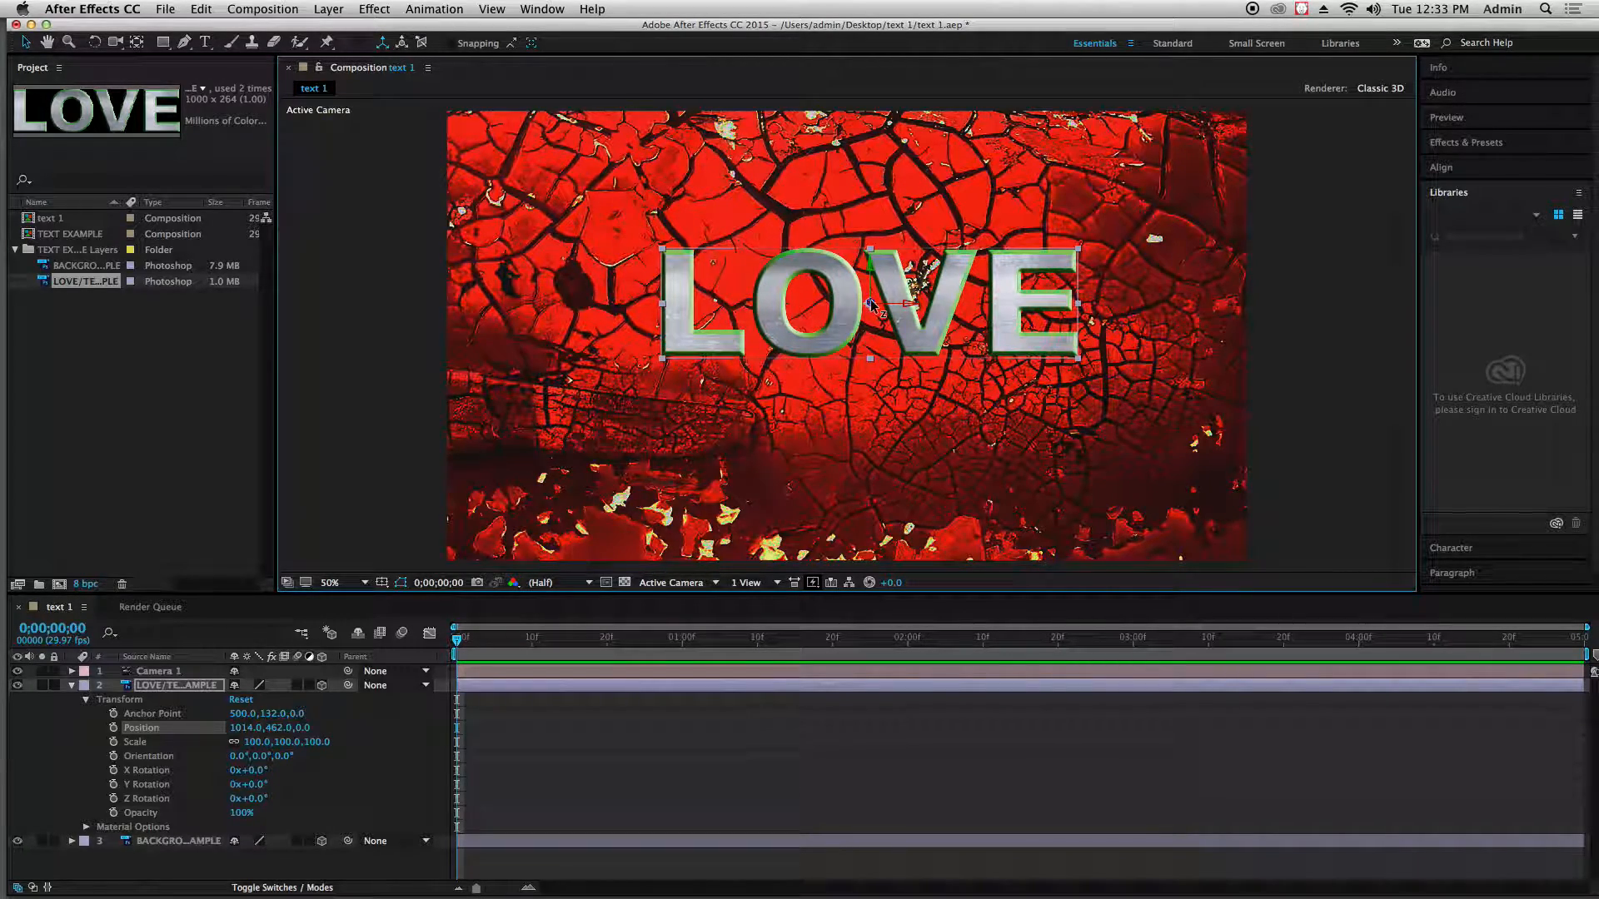
pyautogui.moveTo(870, 304); pyautogui.dragTo(1076, 348)
pyautogui.moveTo(773, 301); pyautogui.dragTo(1066, 387)
pyautogui.moveTo(868, 305); pyautogui.dragTo(963, 383)
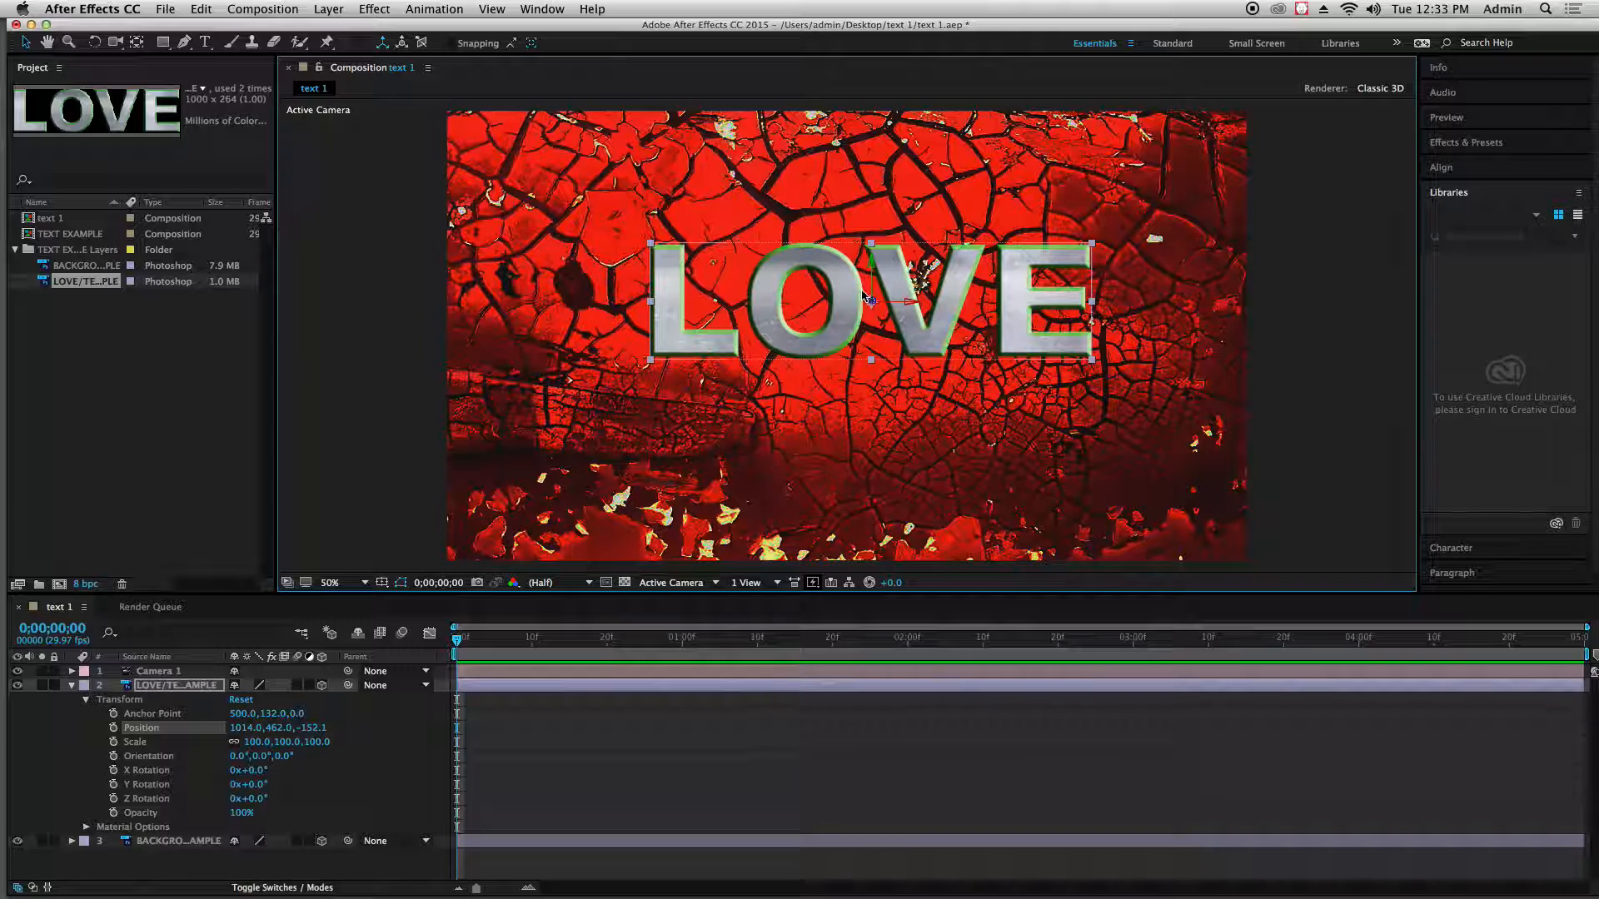
pyautogui.moveTo(873, 298); pyautogui.dragTo(1100, 348)
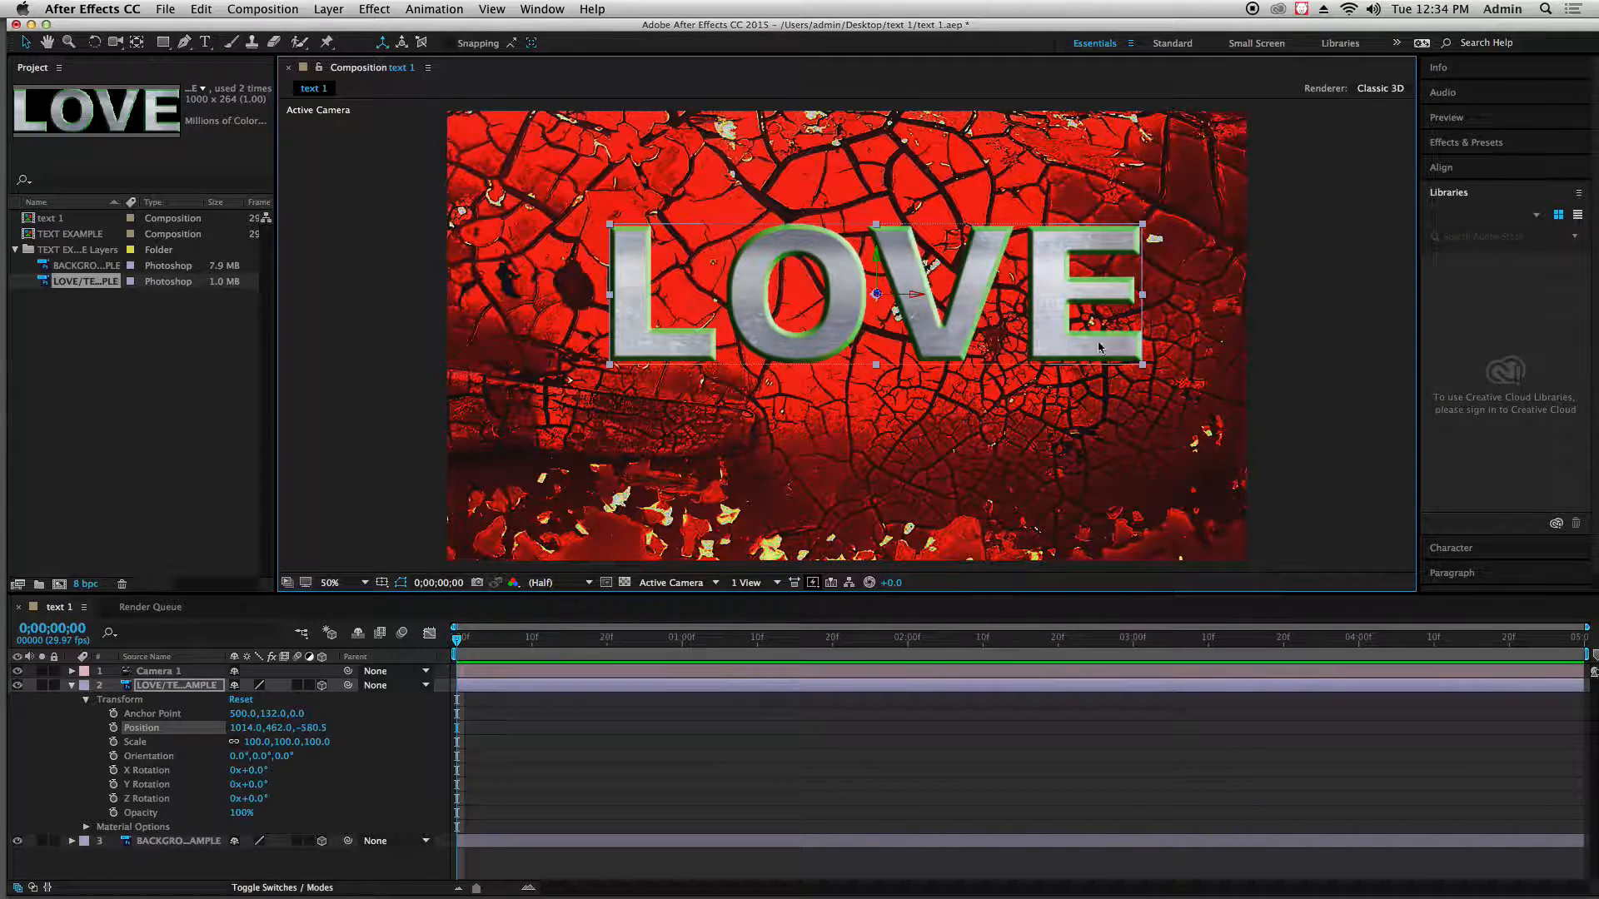
pyautogui.moveTo(881, 297); pyautogui.dragTo(1124, 285)
pyautogui.moveTo(962, 346); pyautogui.dragTo(947, 371)
pyautogui.moveTo(868, 316); pyautogui.dragTo(830, 302)
# Push the background layer back in depth and enlarge it to slightly beyond the composition frame
pyautogui.click(517, 486)
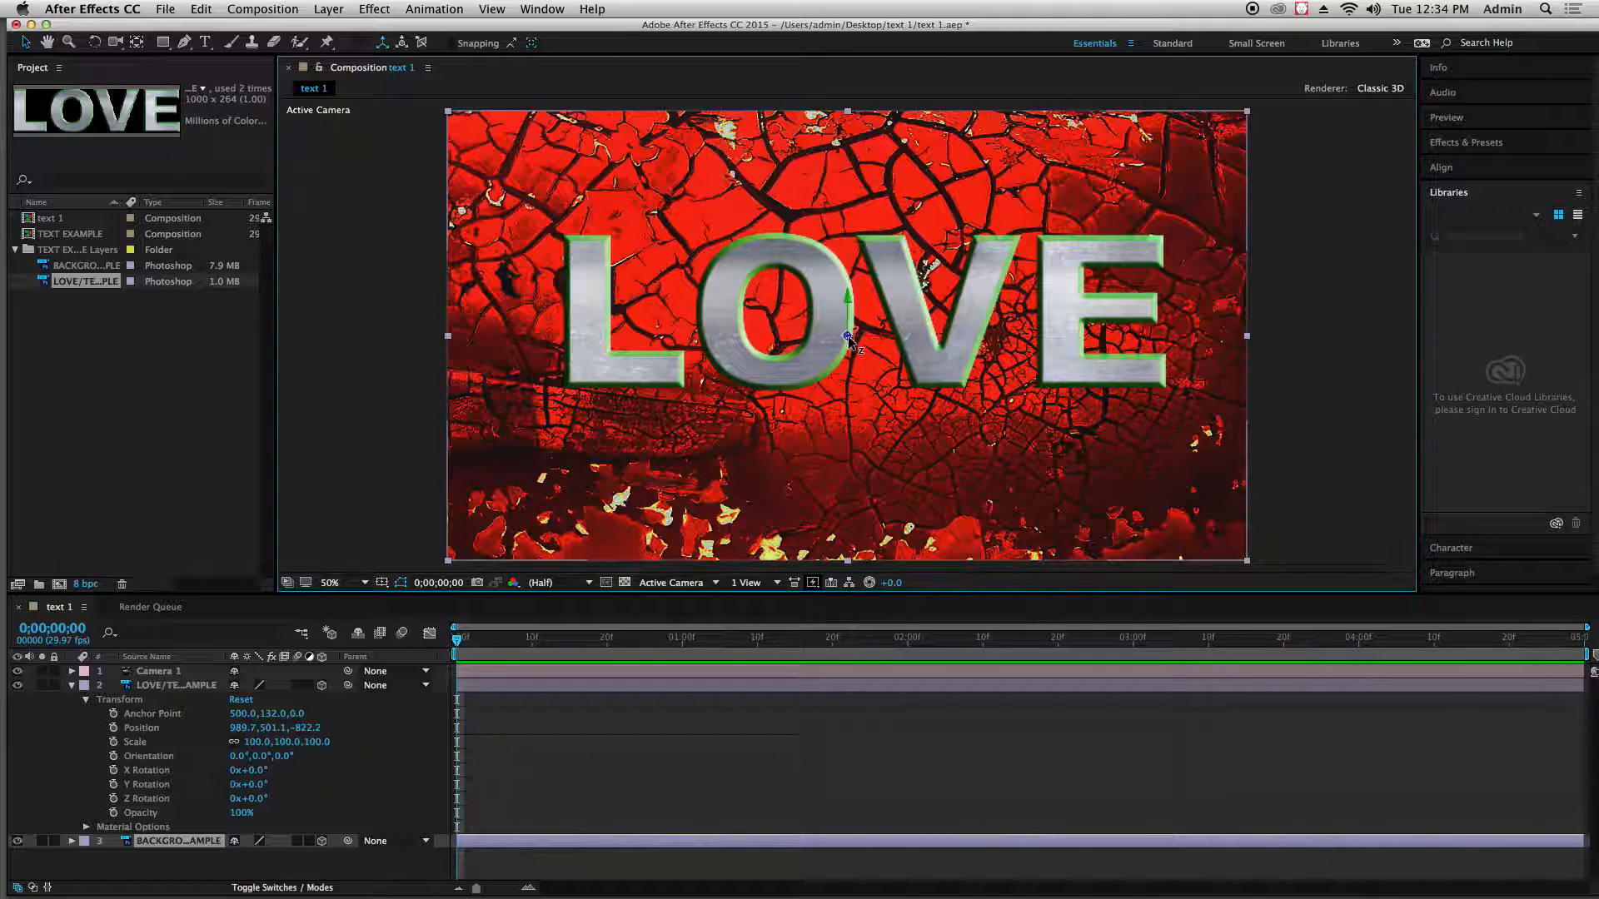
pyautogui.moveTo(848, 338); pyautogui.dragTo(595, 294)
pyautogui.moveTo(847, 338); pyautogui.dragTo(733, 303)
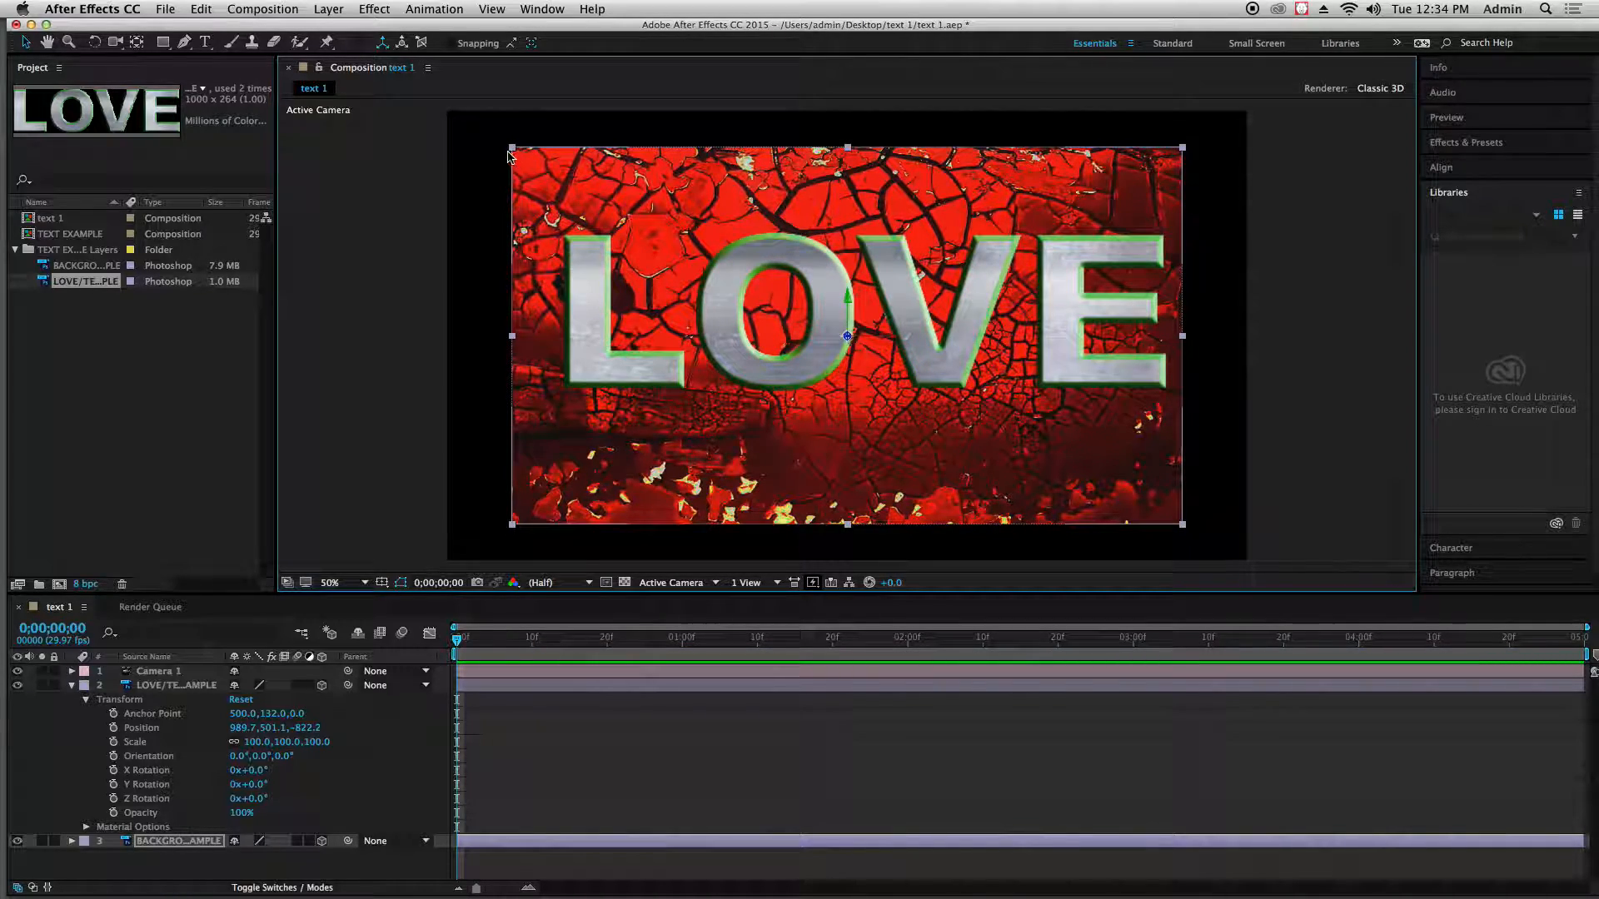
pyautogui.moveTo(512, 157); pyautogui.dragTo(420, 102)
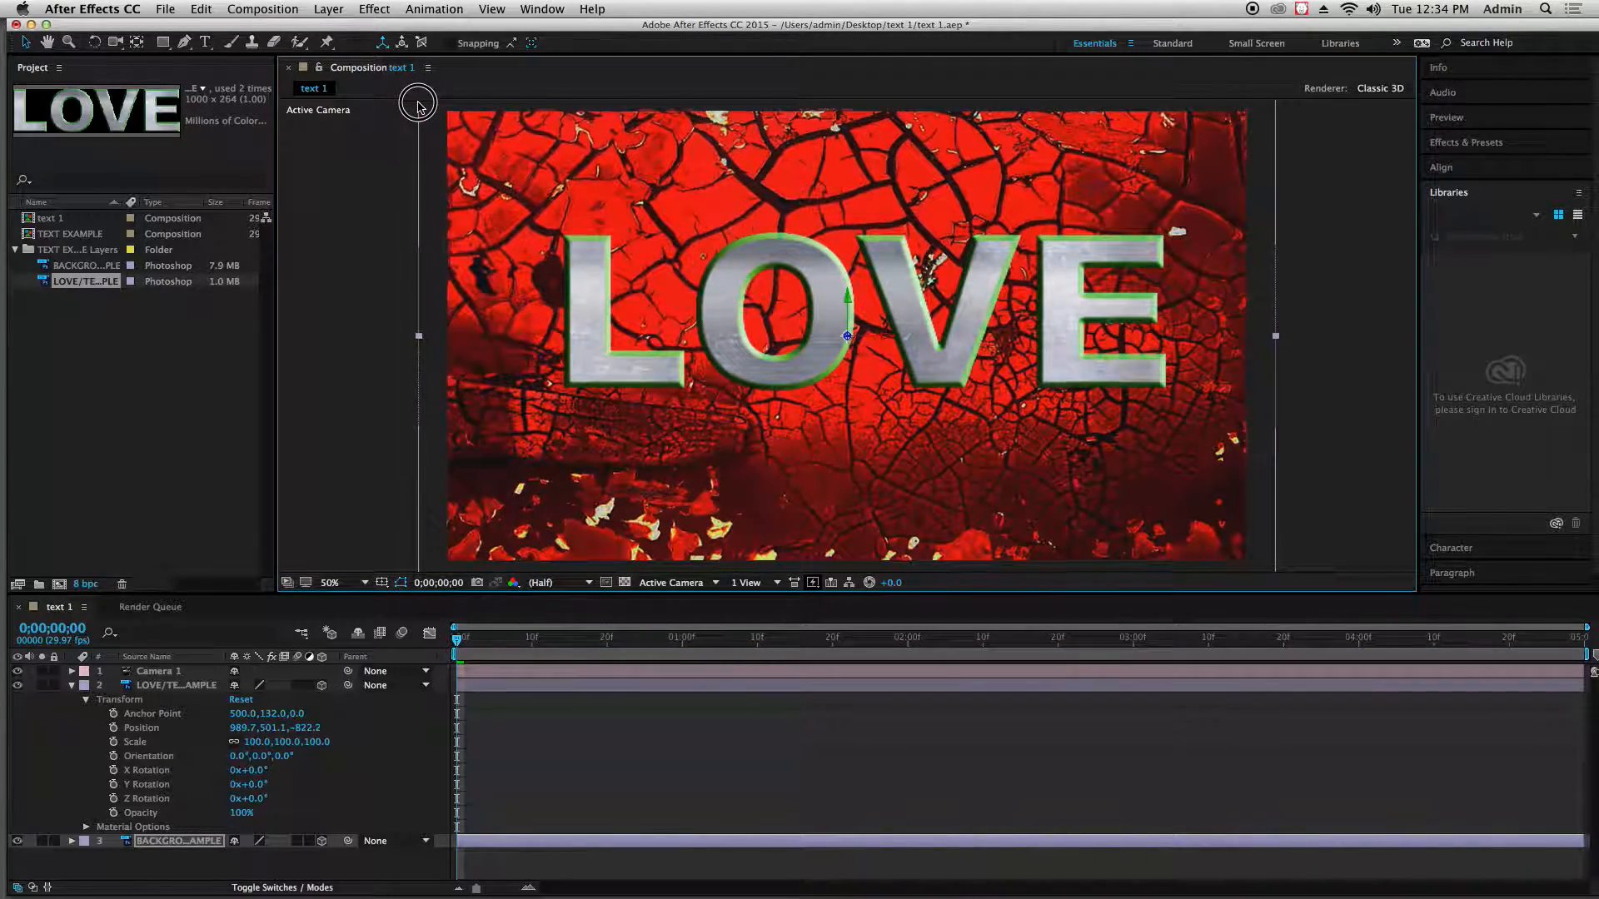
pyautogui.click(352, 298)
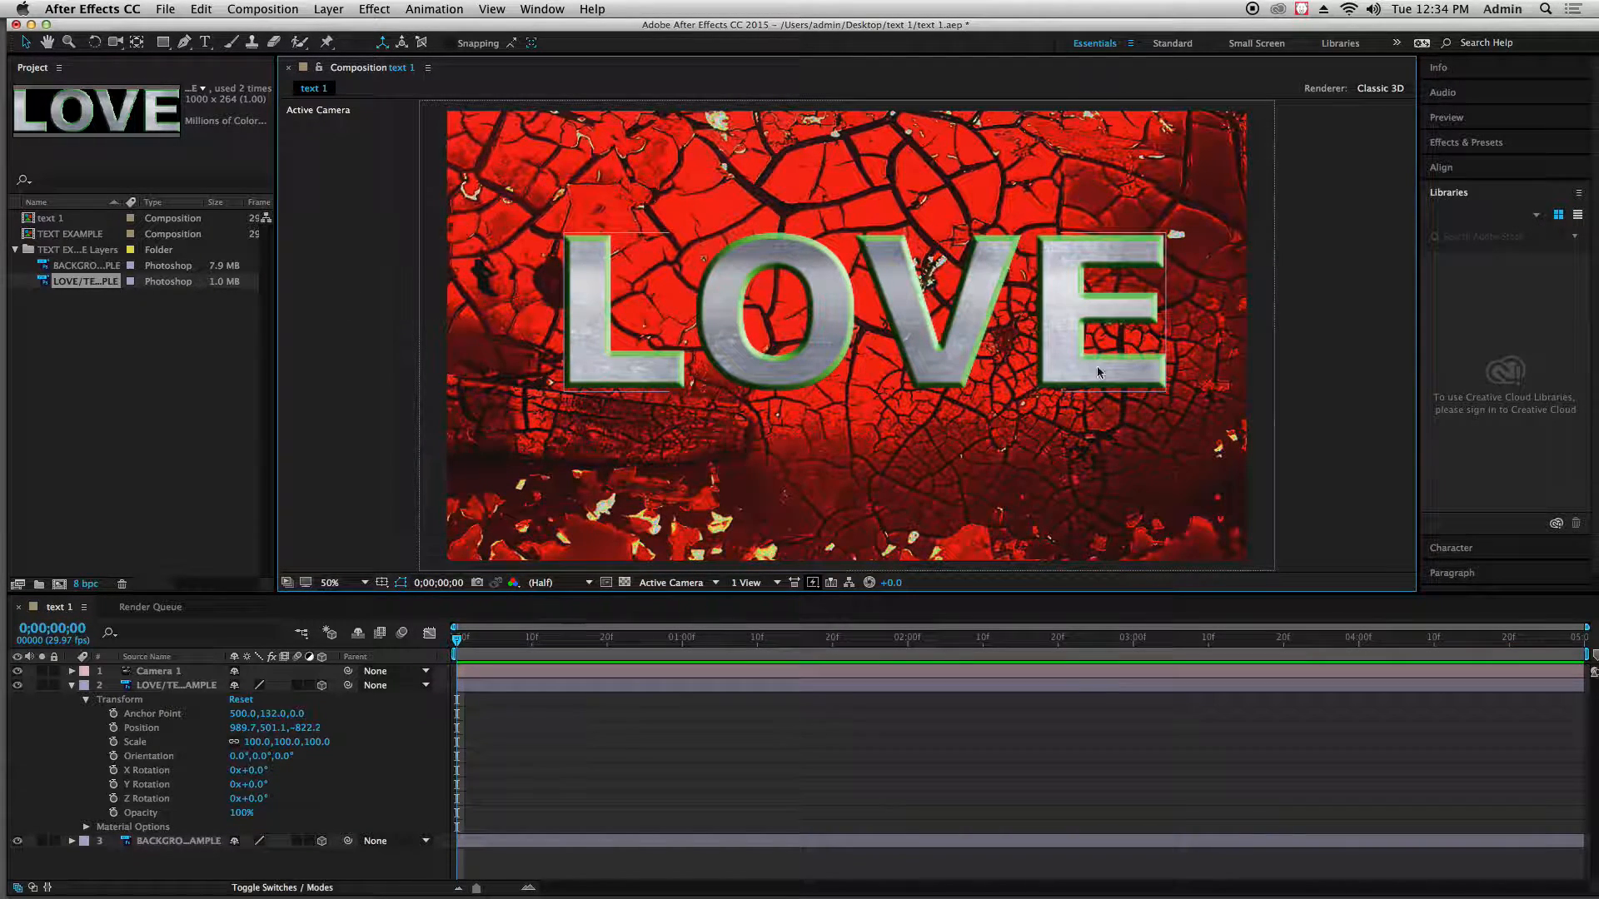
# Clear the layer selection and collapse the LOVE layer's properties
pyautogui.click(577, 285)
pyautogui.click(534, 268)
pyautogui.click(505, 286)
pyautogui.click(359, 282)
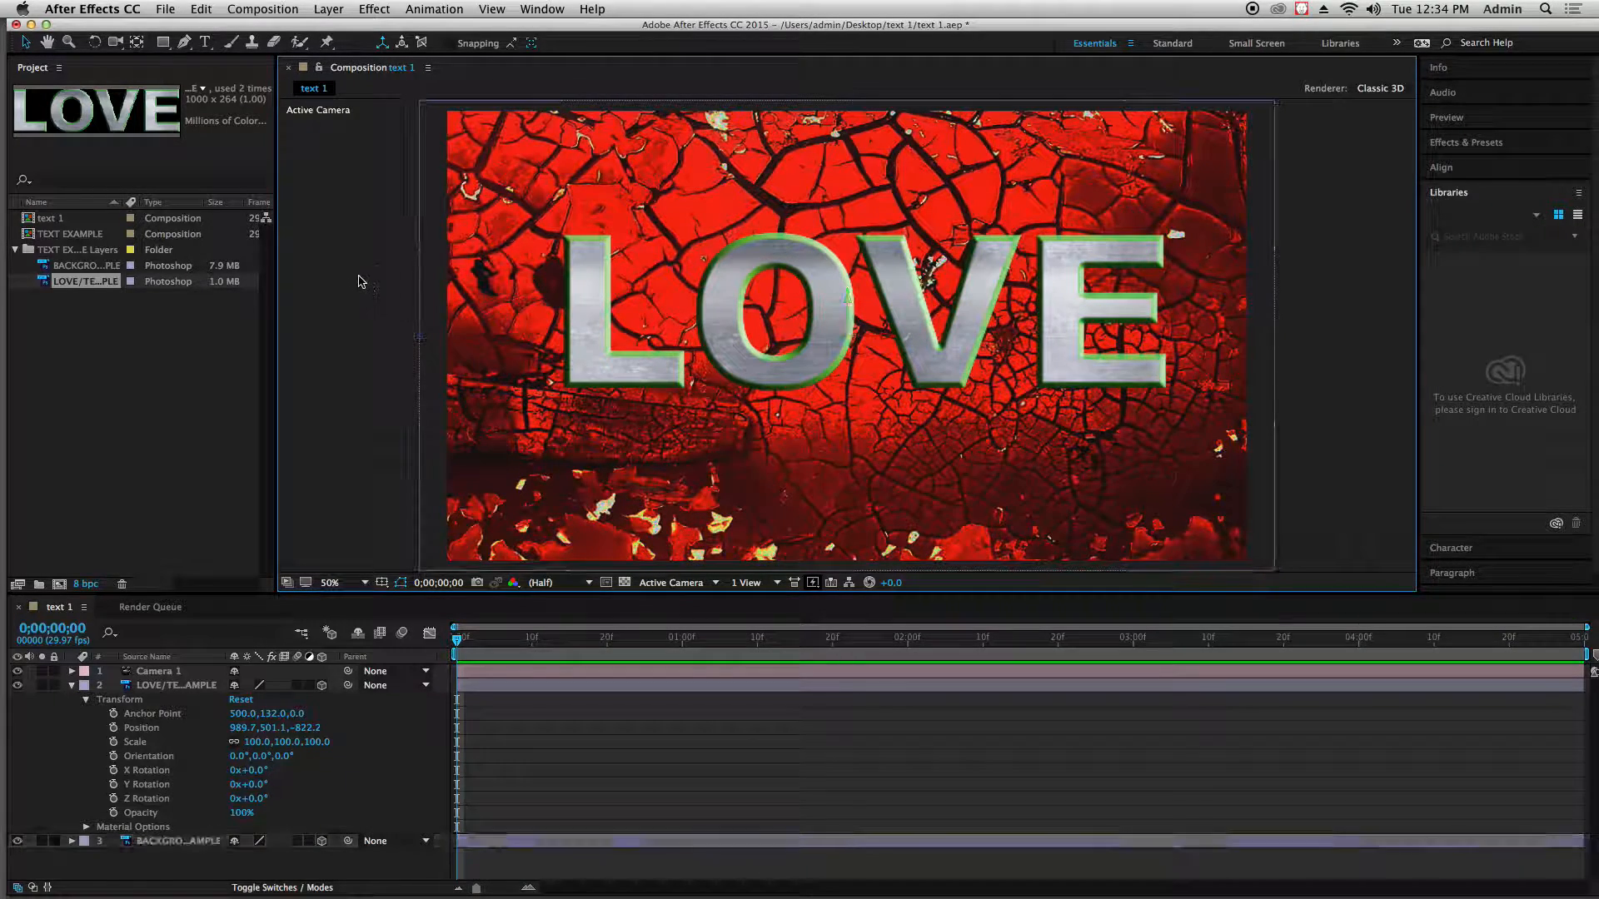
pyautogui.click(71, 685)
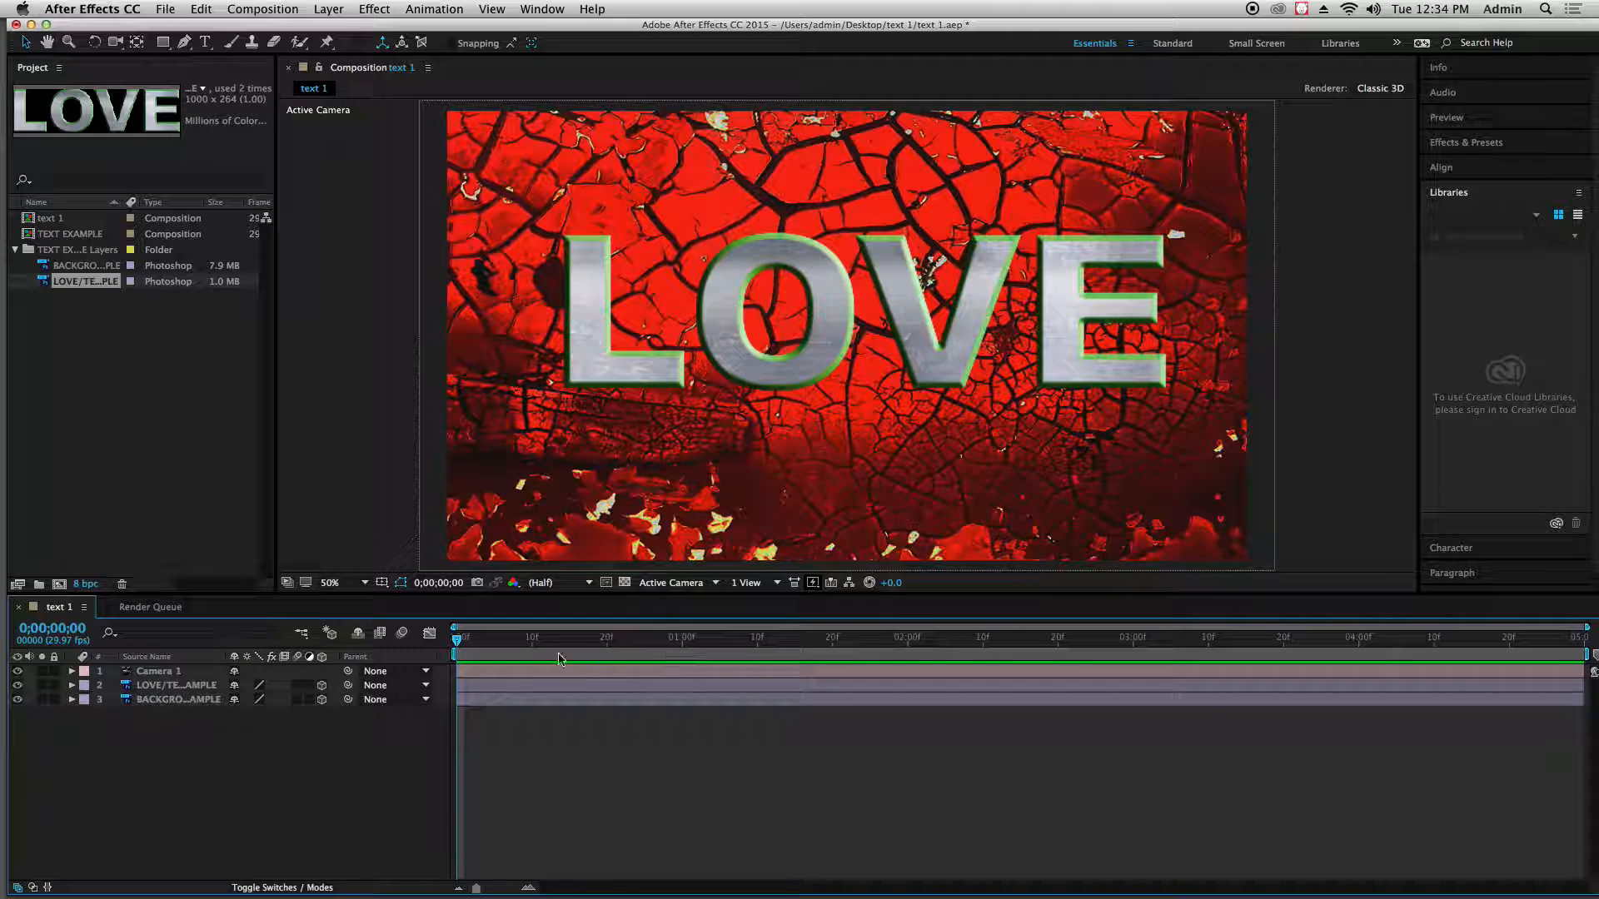
# In the Left view, move the LOVE layer away from the camera and closer to the background layer
pyautogui.click(182, 673)
pyautogui.click(703, 583)
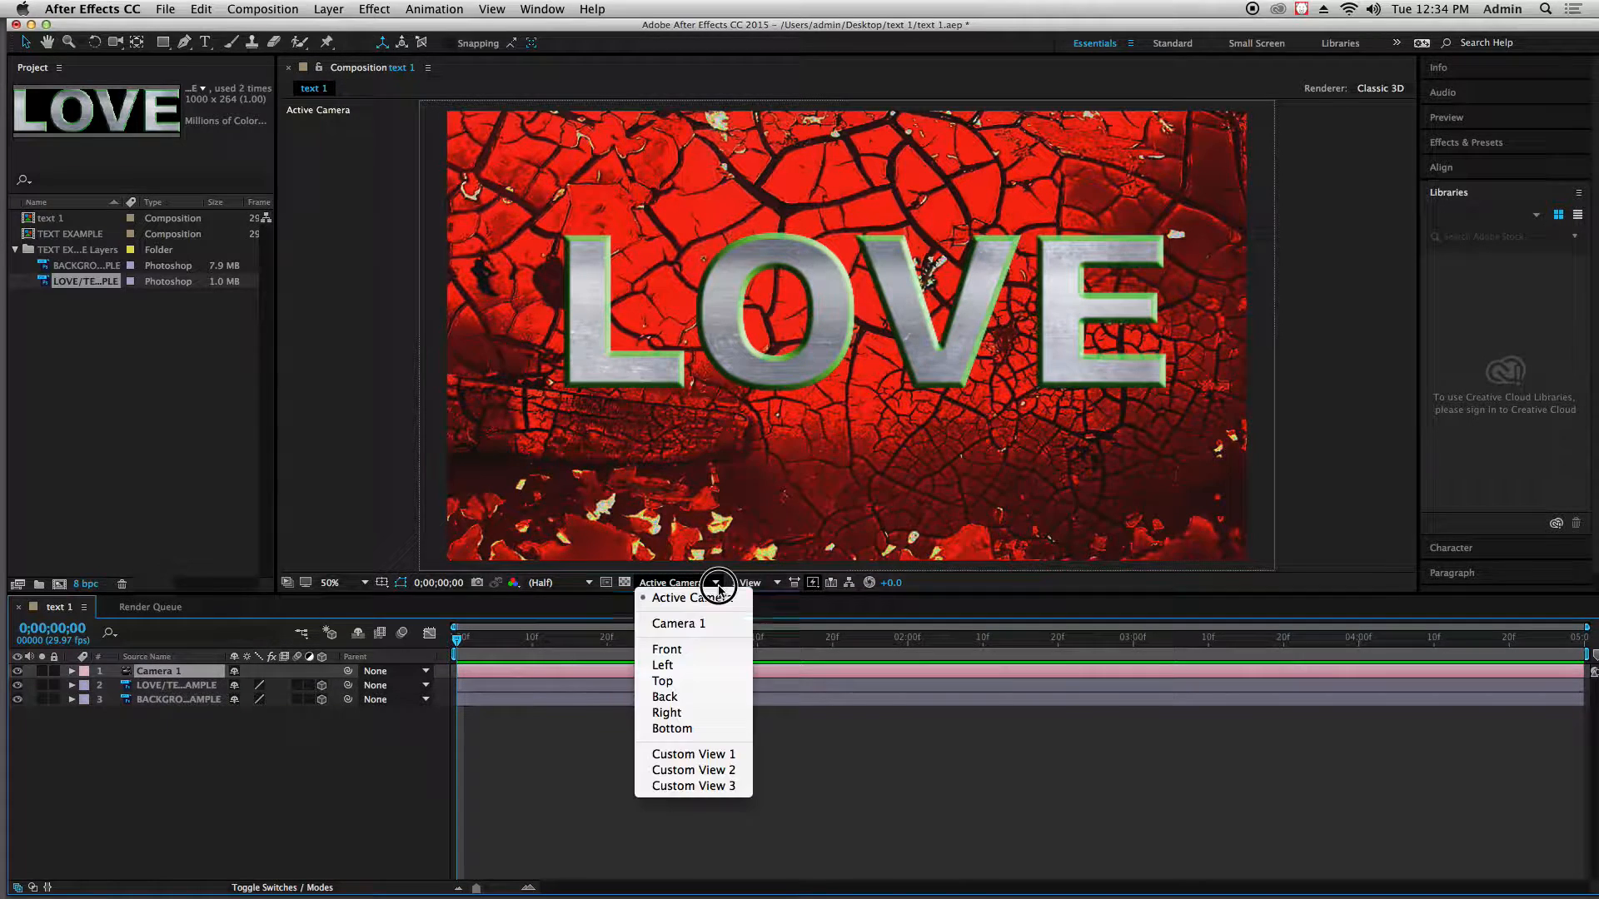
pyautogui.click(656, 668)
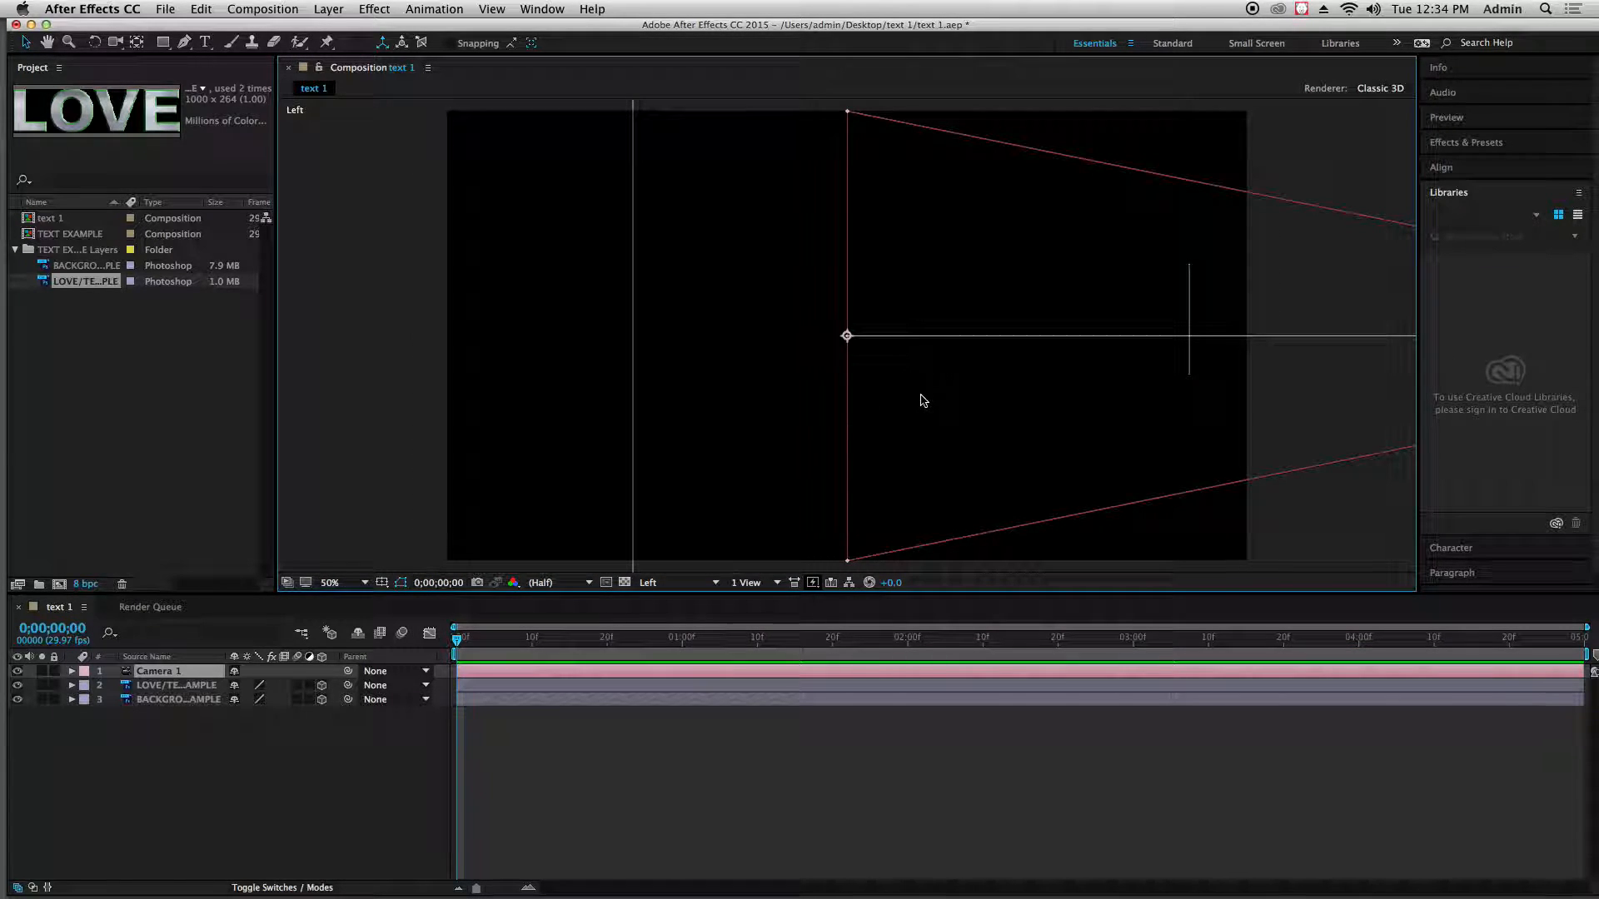
pyautogui.press(',')
pyautogui.press(',')
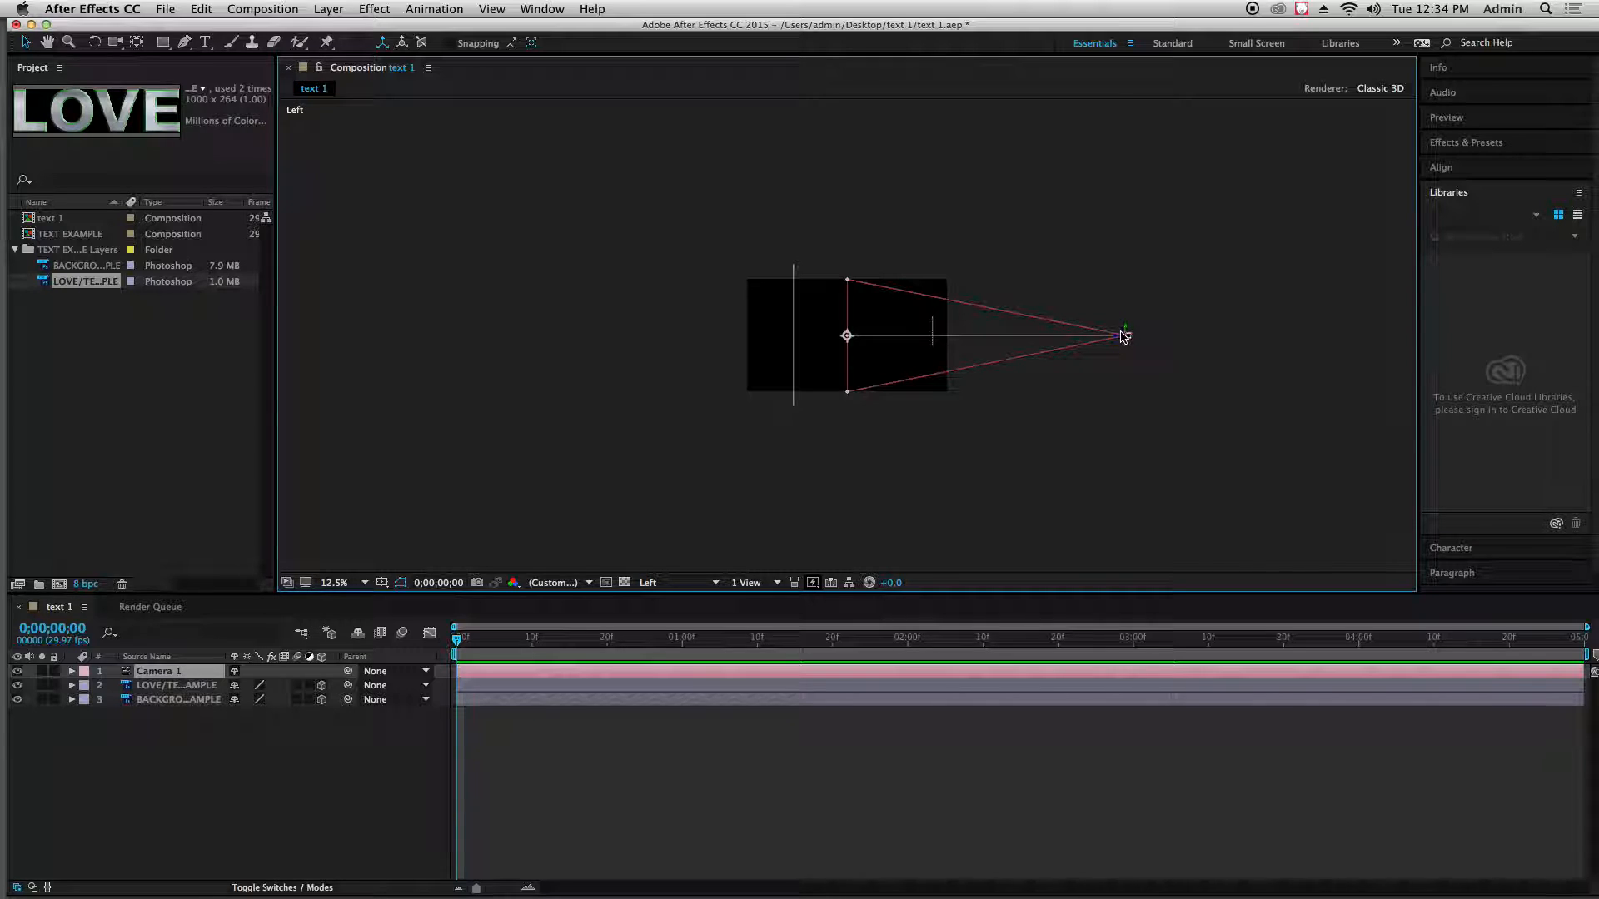
pyautogui.click(792, 275)
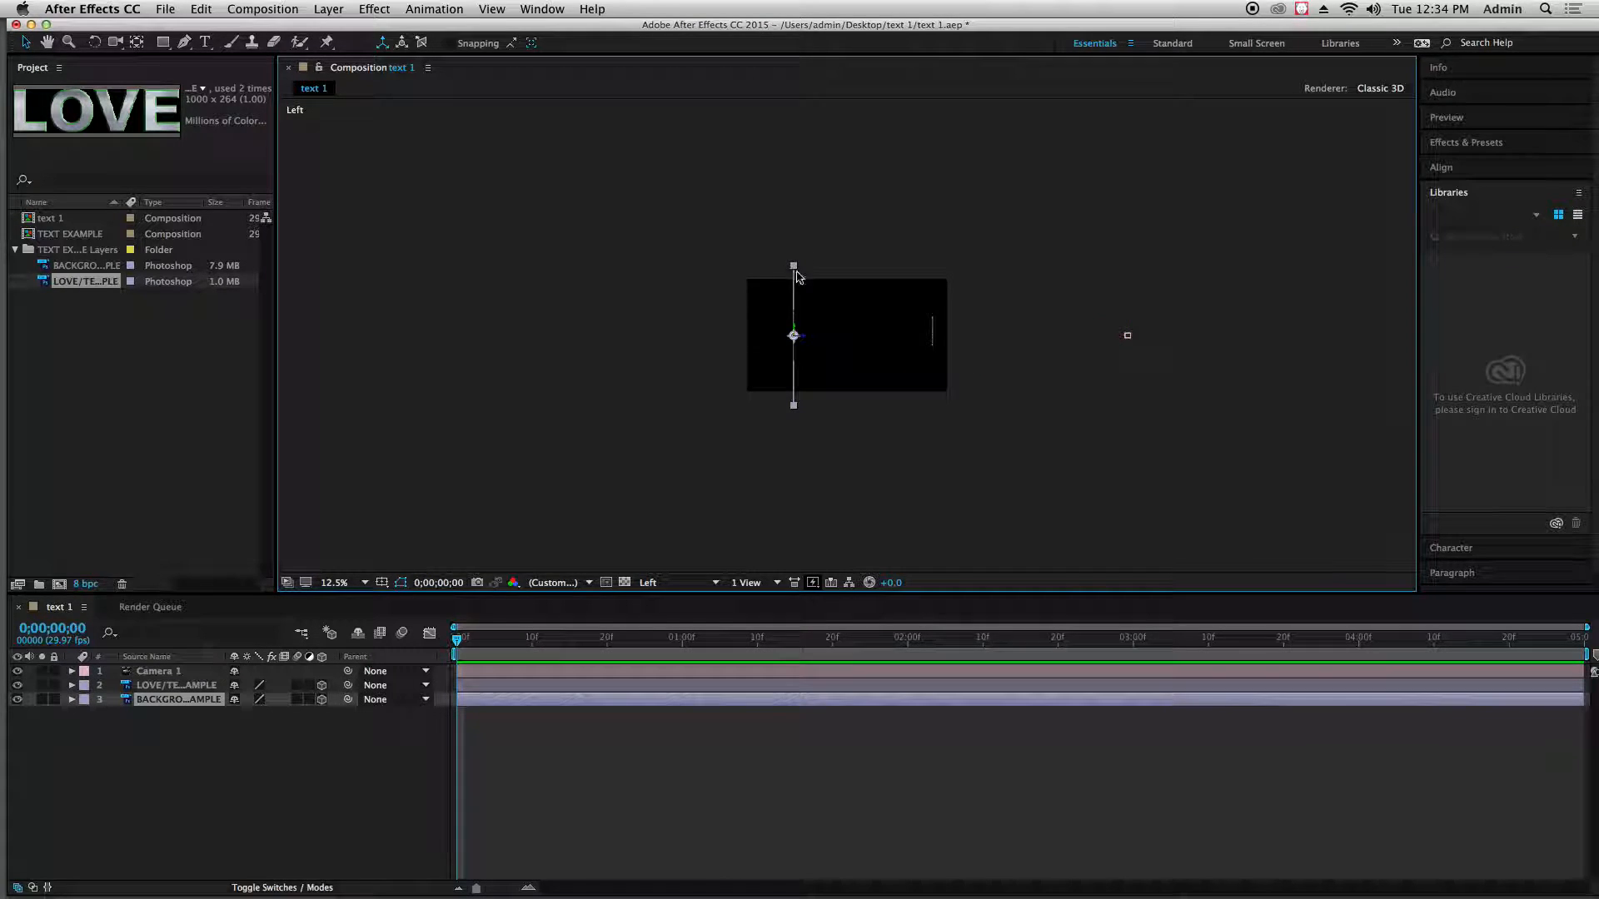
pyautogui.click(933, 333)
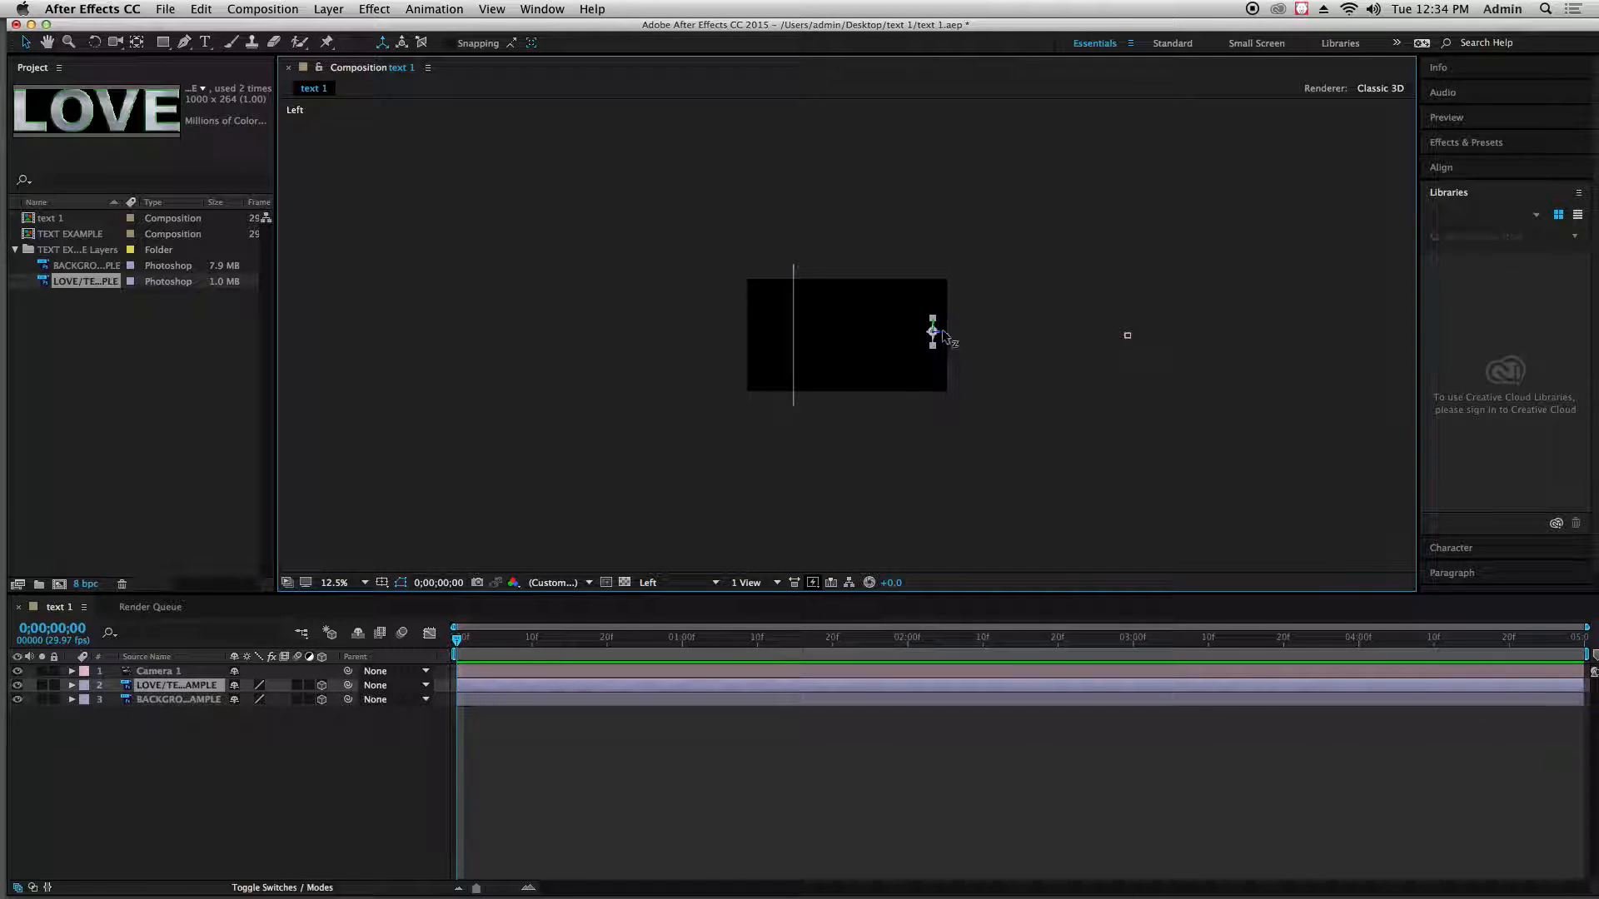
pyautogui.moveTo(934, 334)
pyautogui.mouseDown()
pyautogui.moveTo(893, 338)
pyautogui.moveTo(912, 337)
pyautogui.mouseUp()
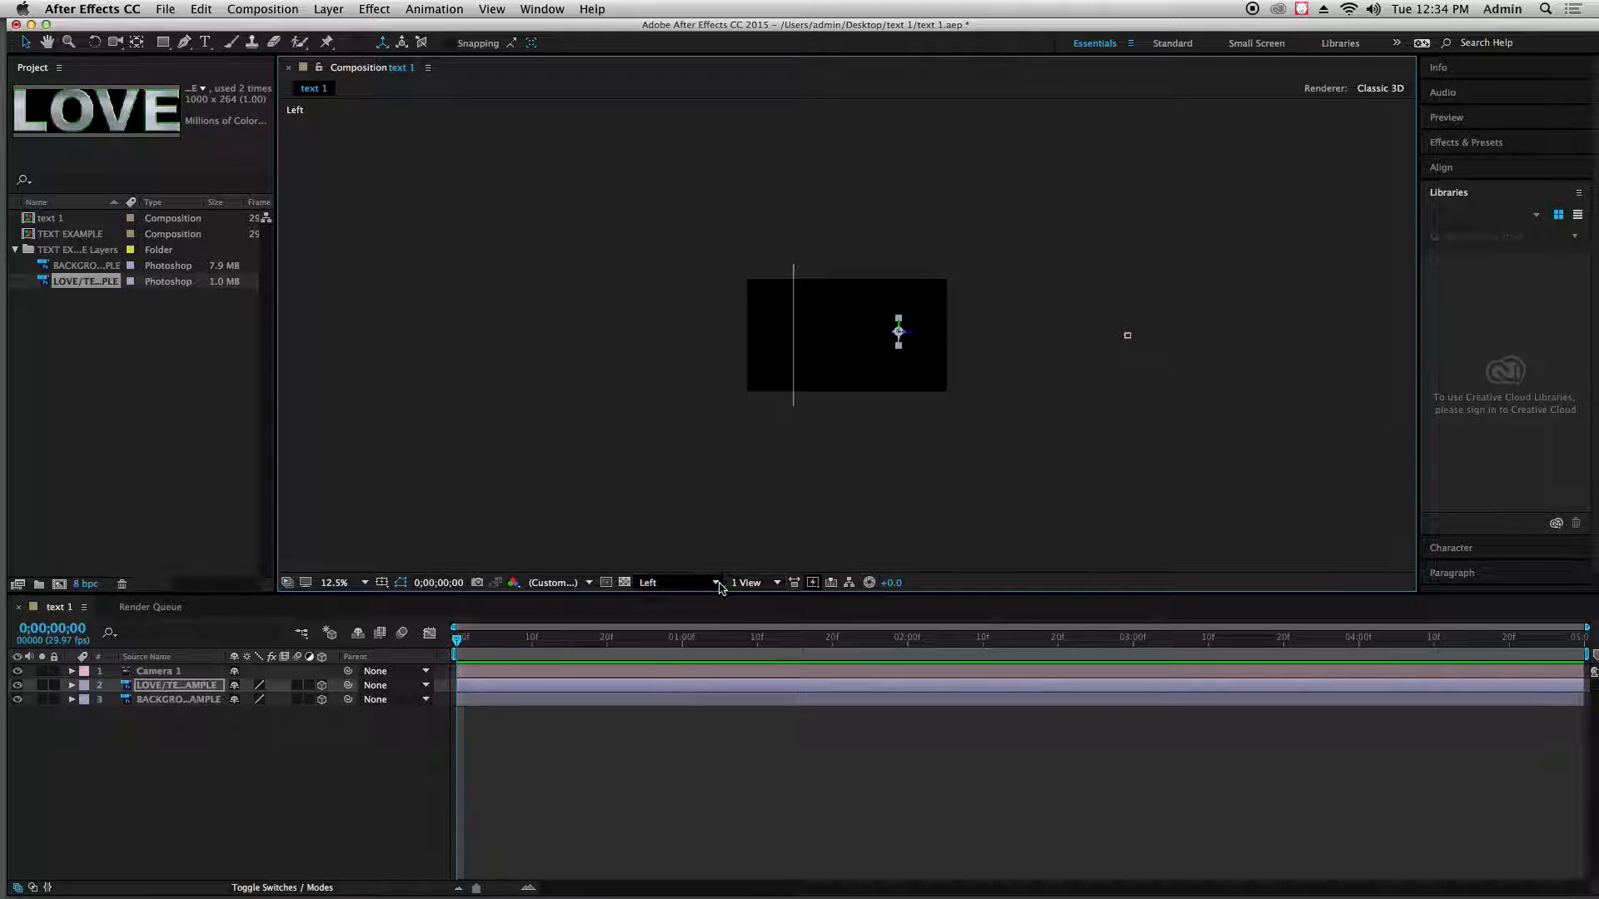
# Return to the Active Camera view, clear the layer selection, and save the project
pyautogui.click(678, 582)
pyautogui.click(698, 596)
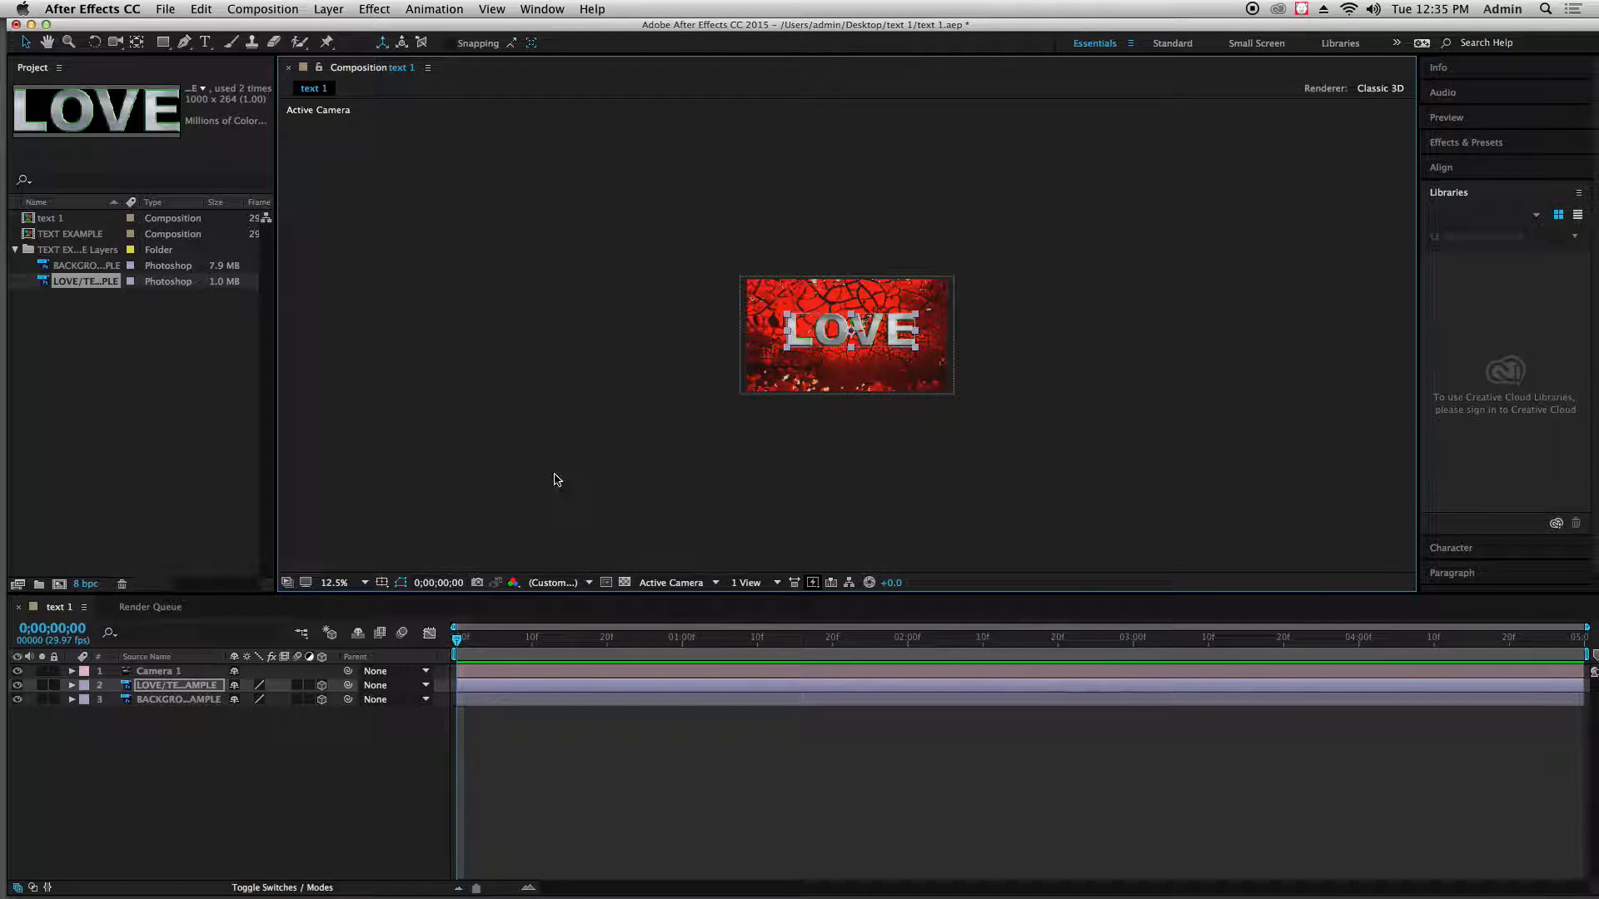
pyautogui.scroll(3, 557, 478)
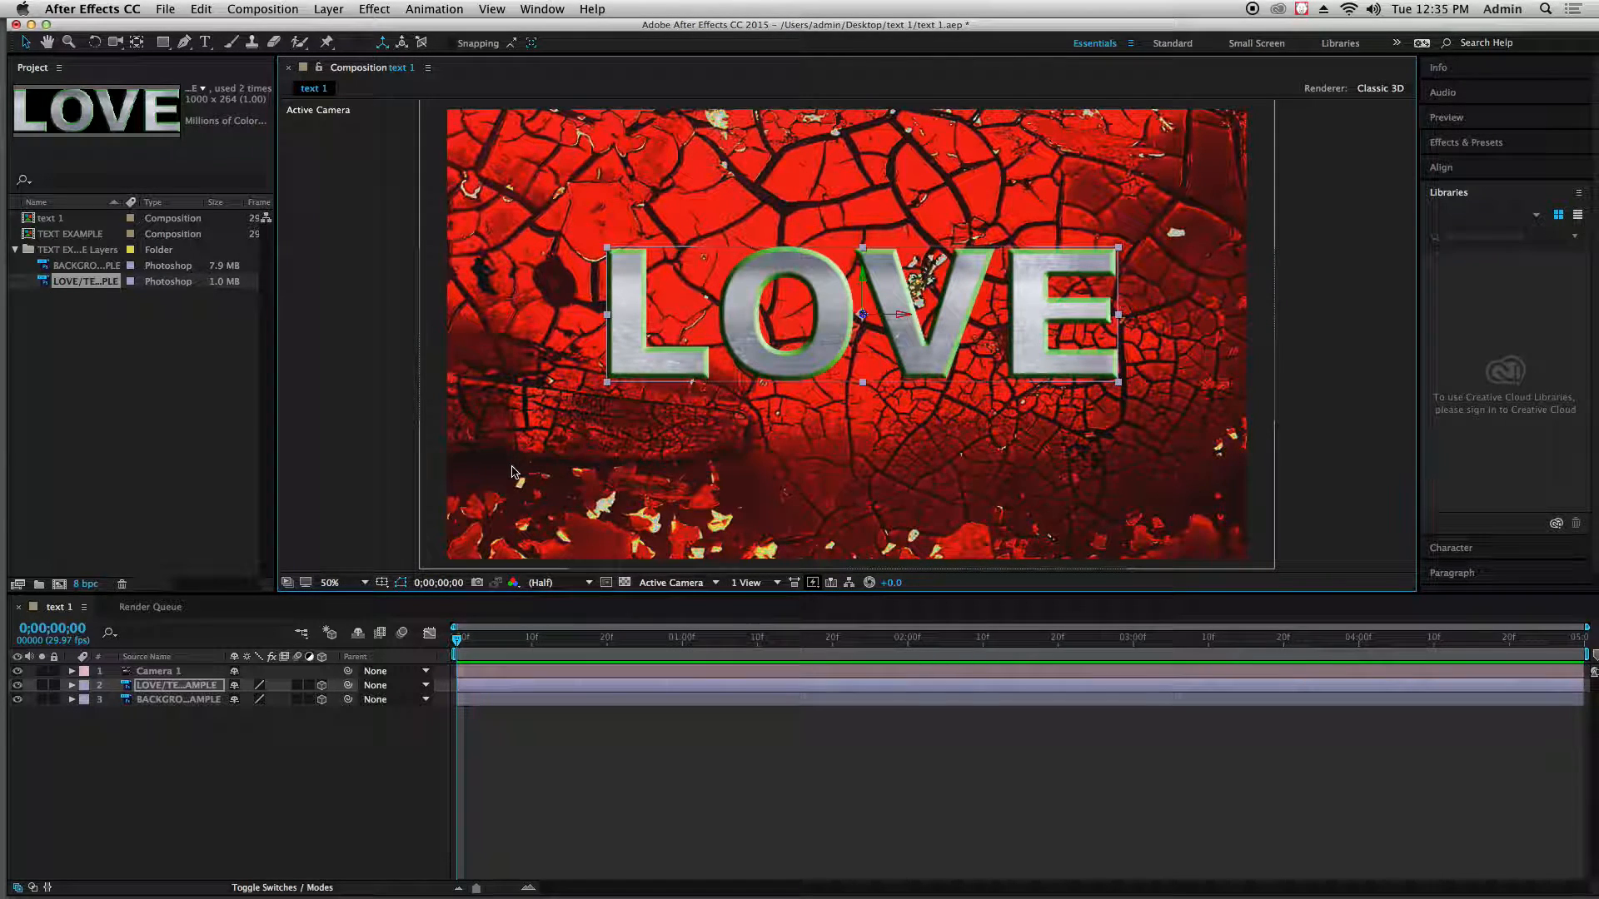
pyautogui.scroll(-2, 512, 473)
pyautogui.click(500, 465)
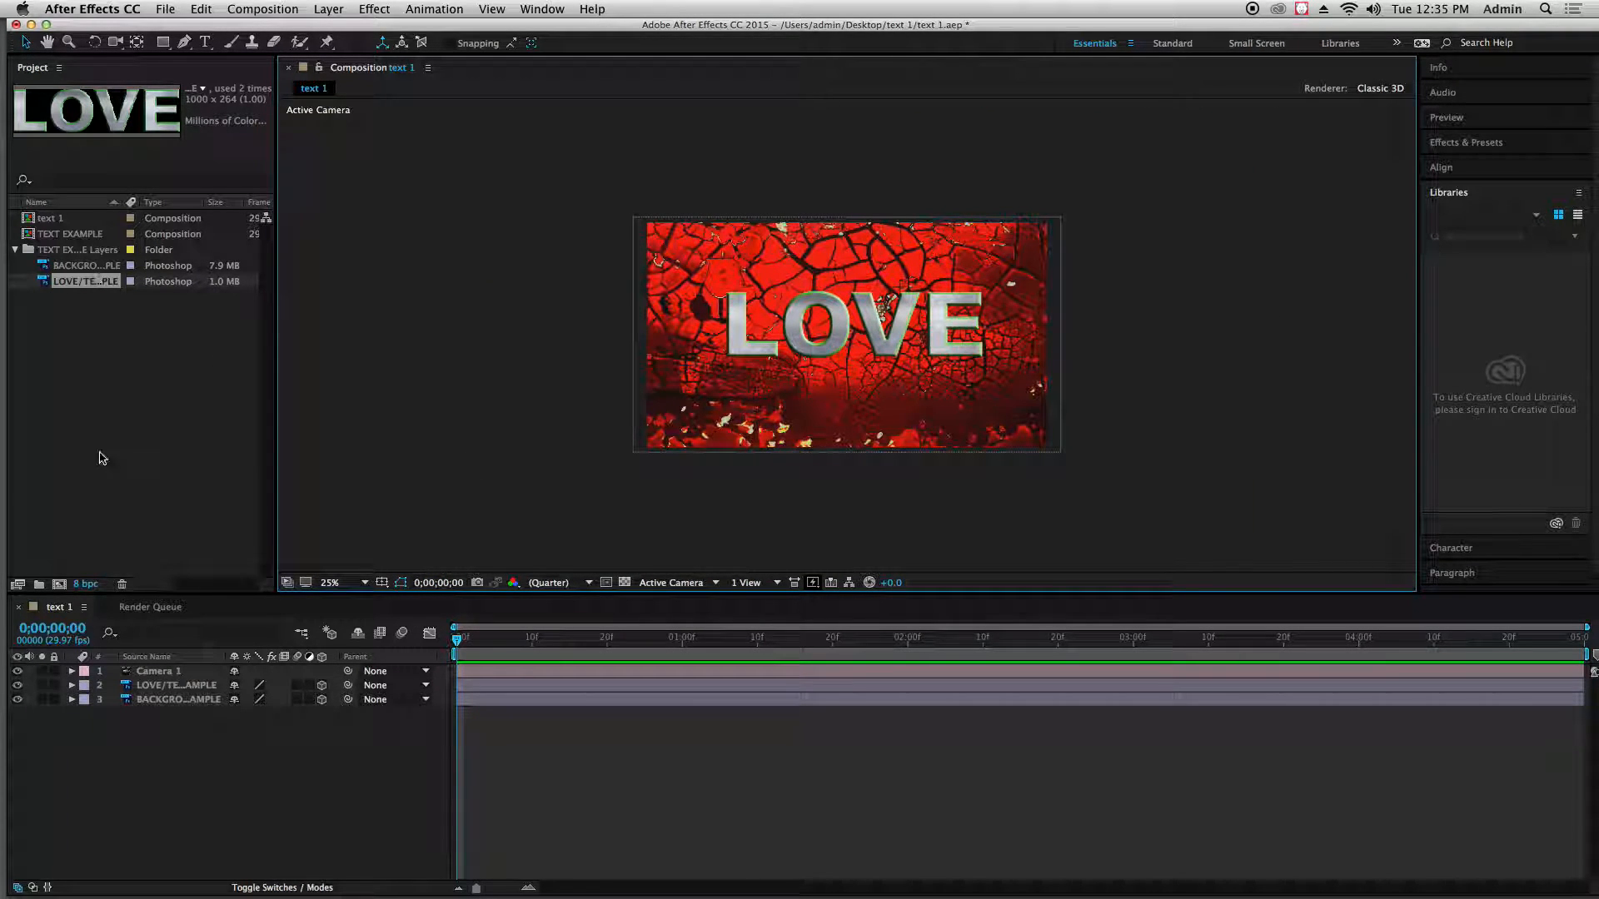
pyautogui.click(163, 9)
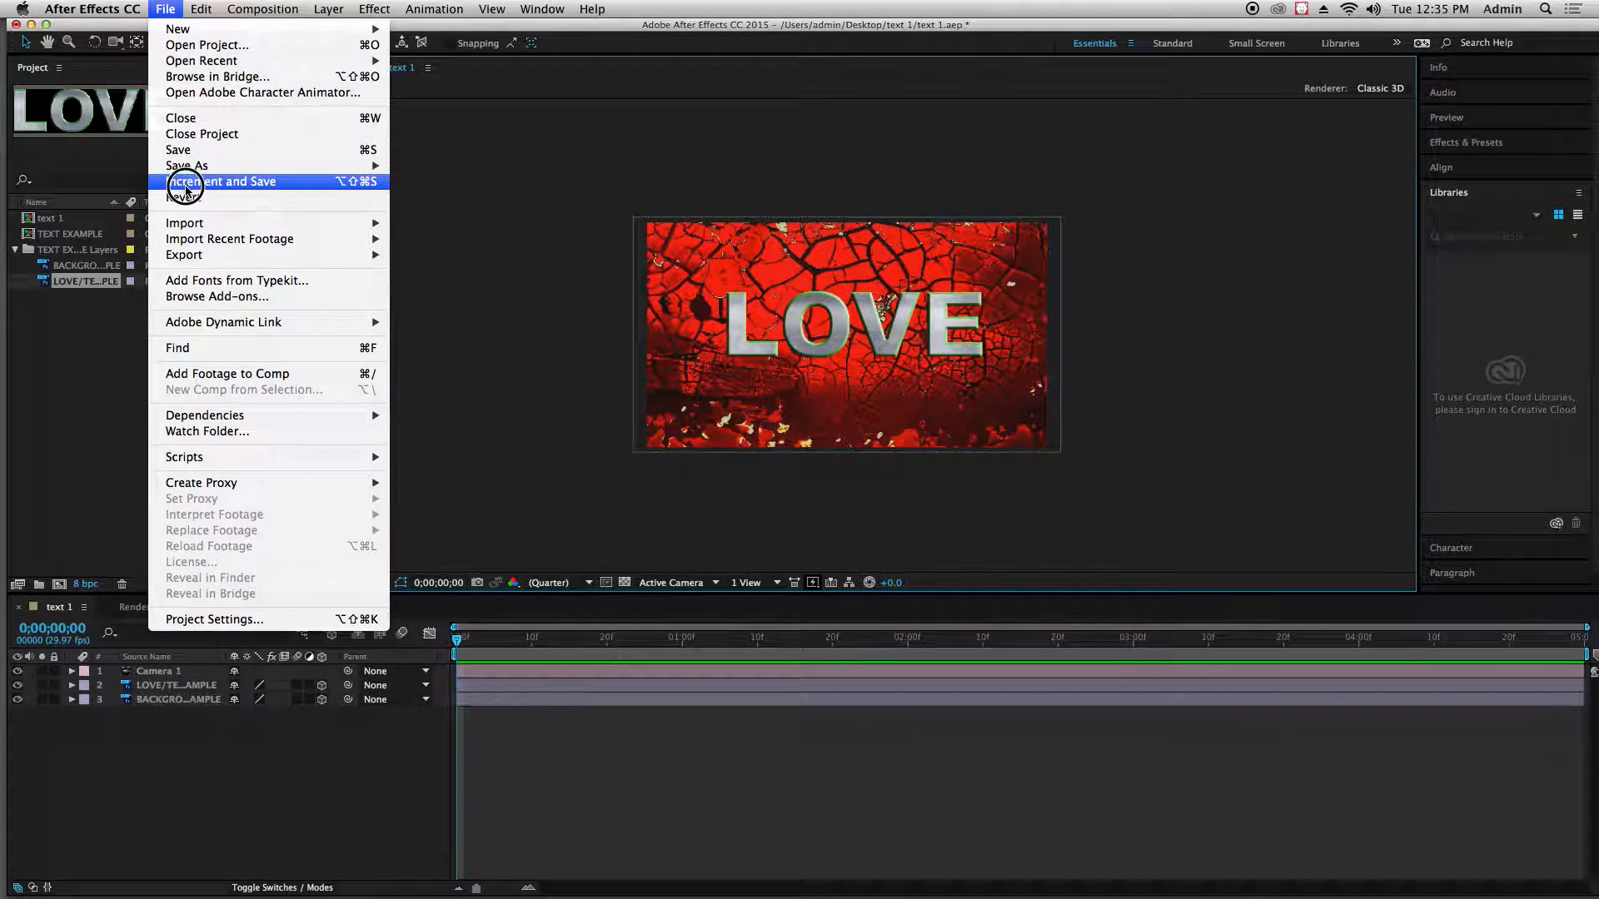
pyautogui.click(180, 153)
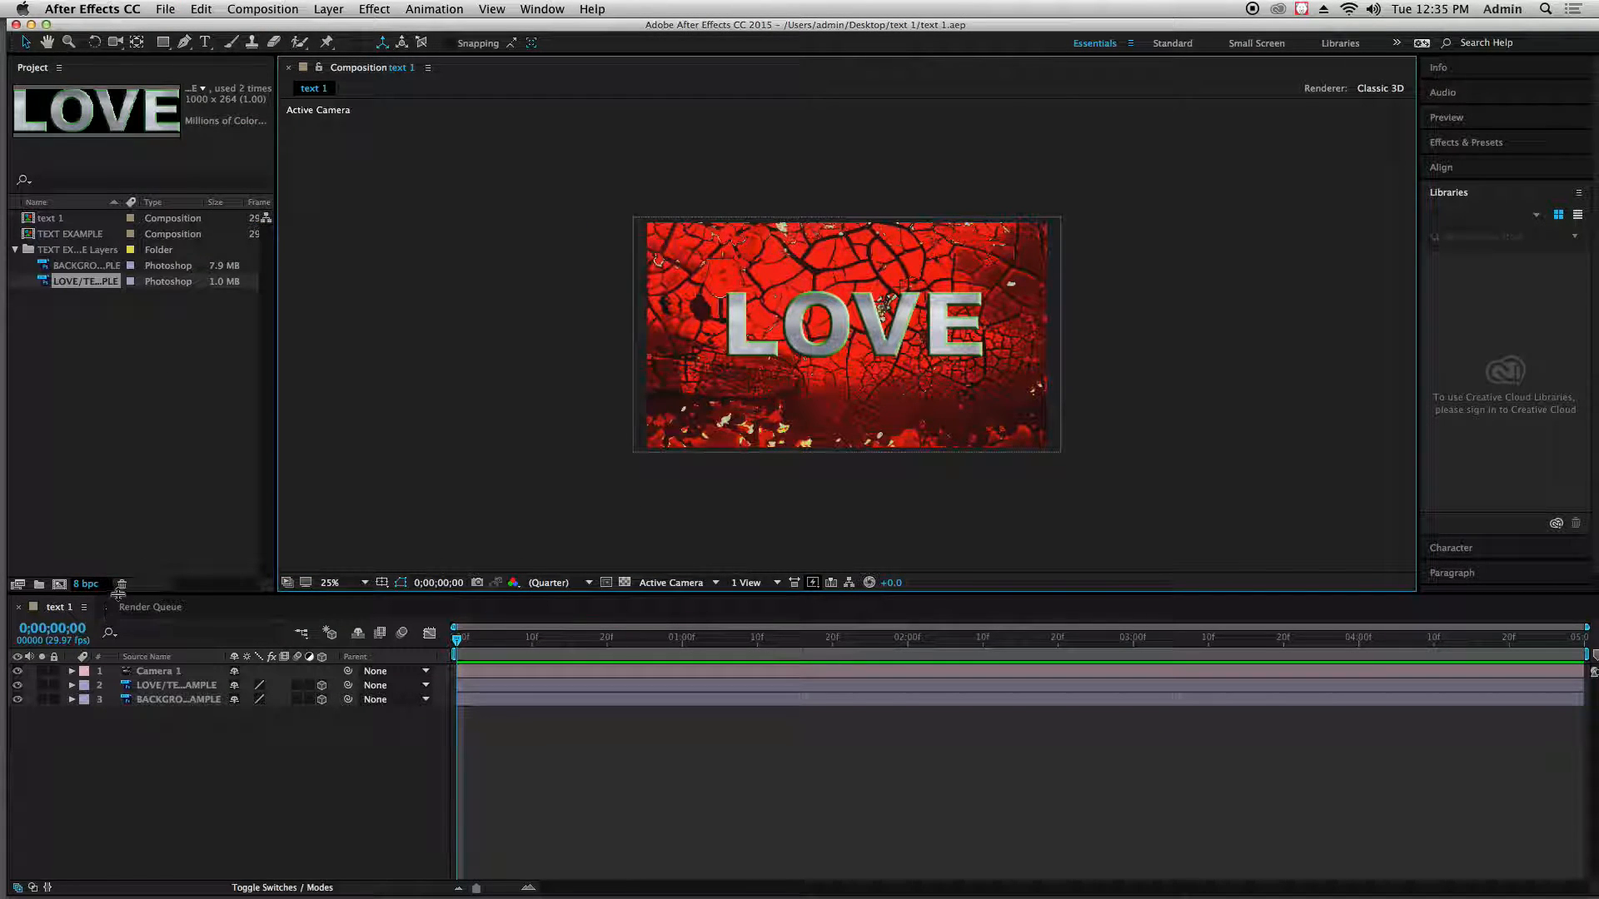
# Change the LOVE layer's Quality and Sampling setting to Bicubic
pyautogui.click(200, 673)
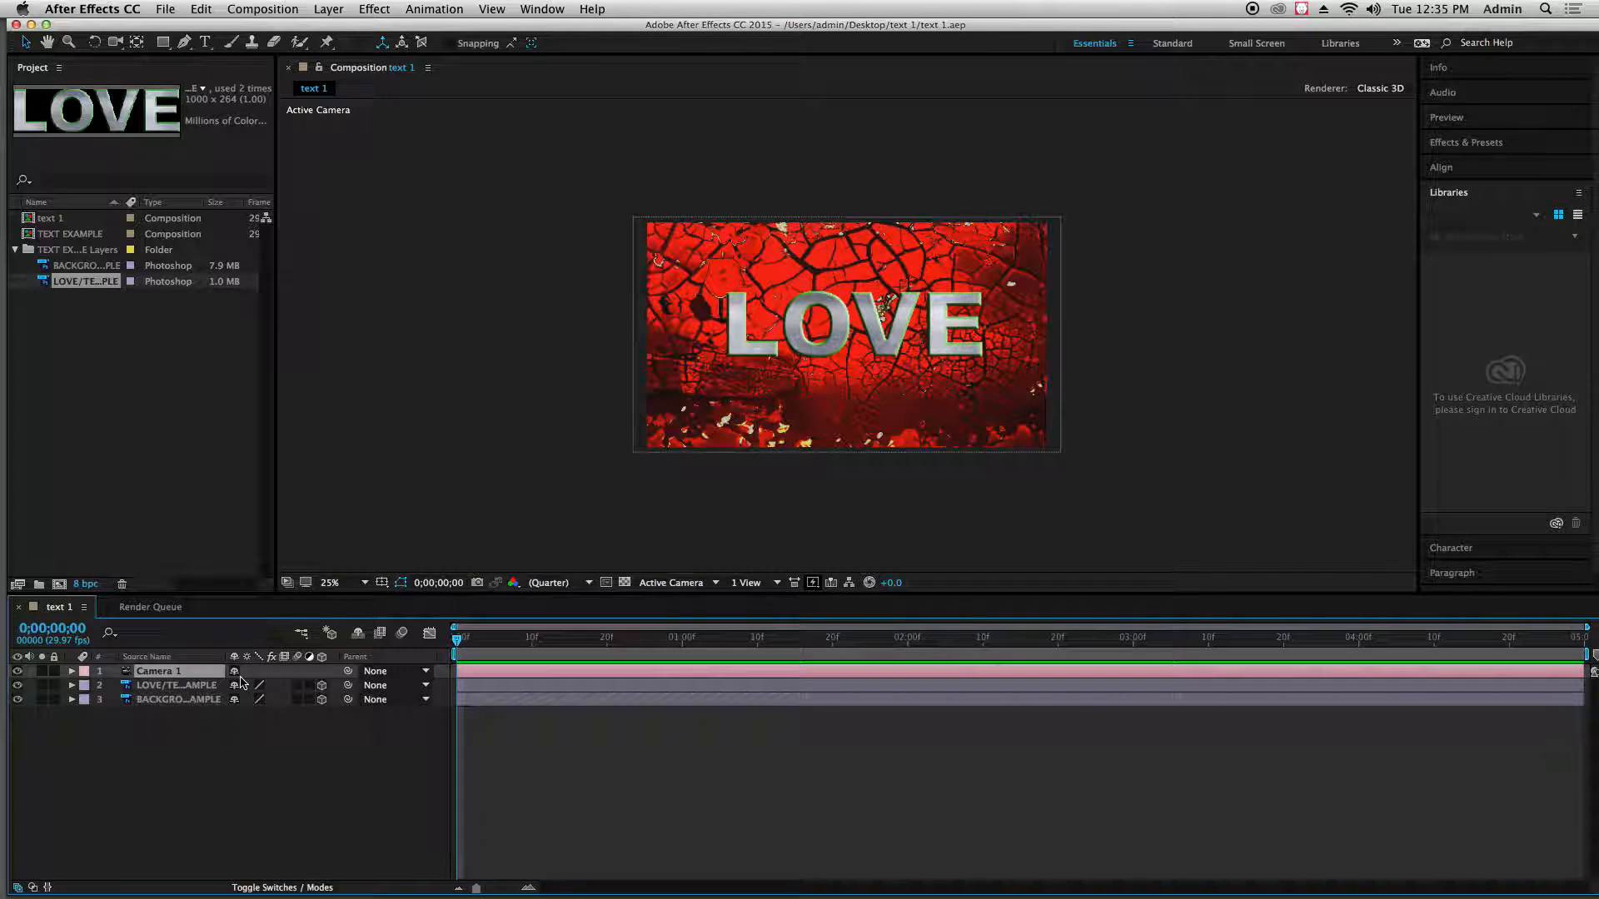
pyautogui.click(259, 685)
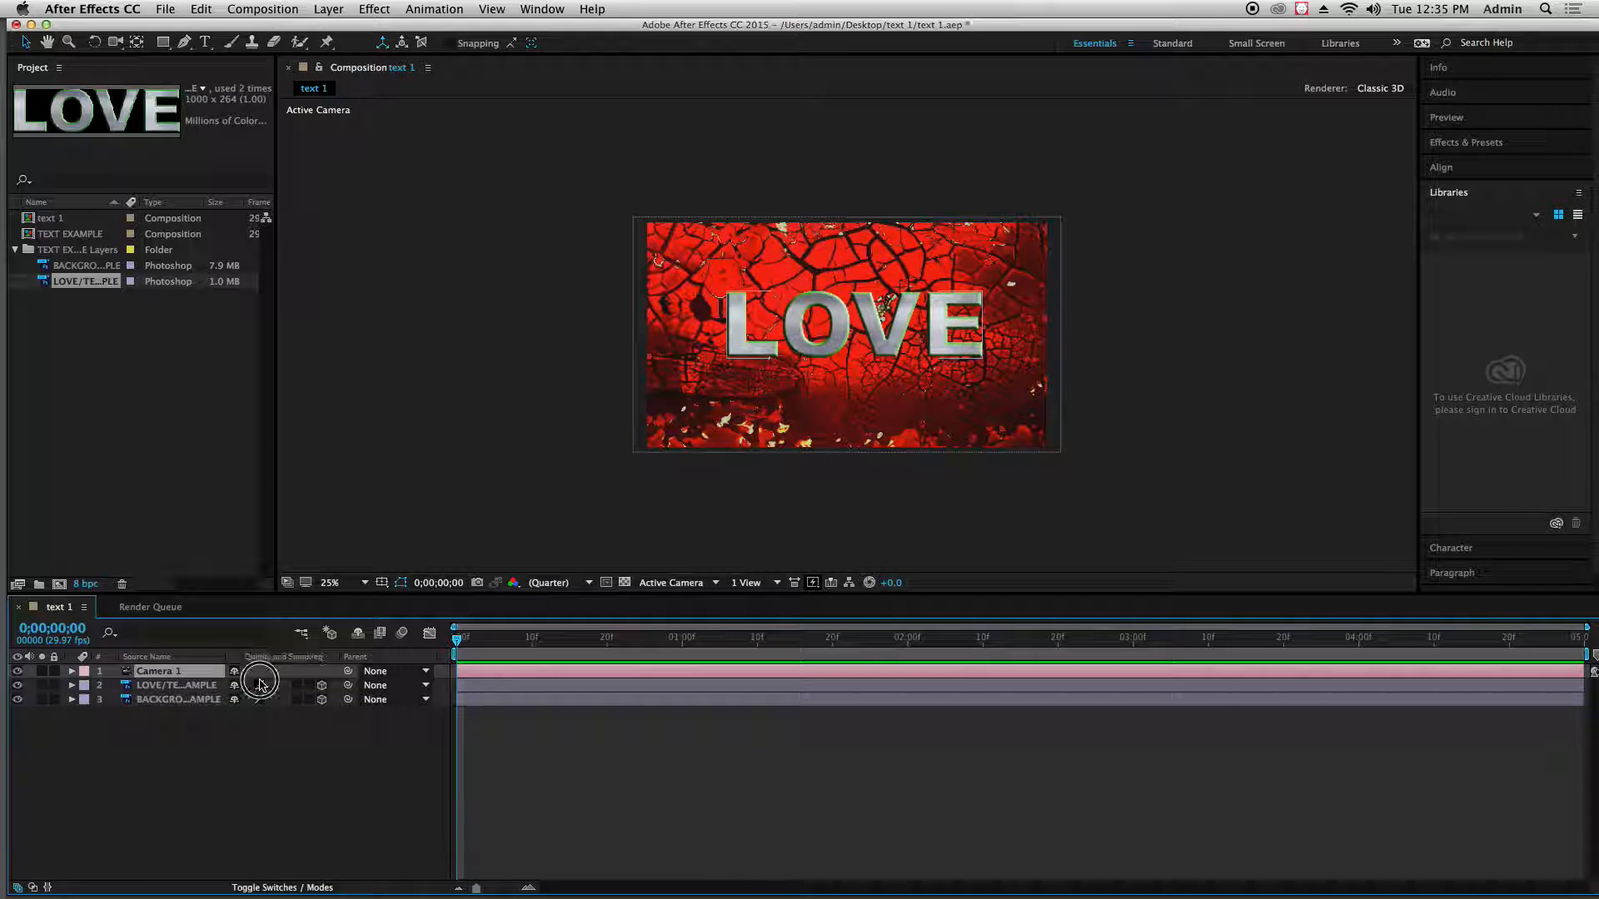
pyautogui.click(259, 684)
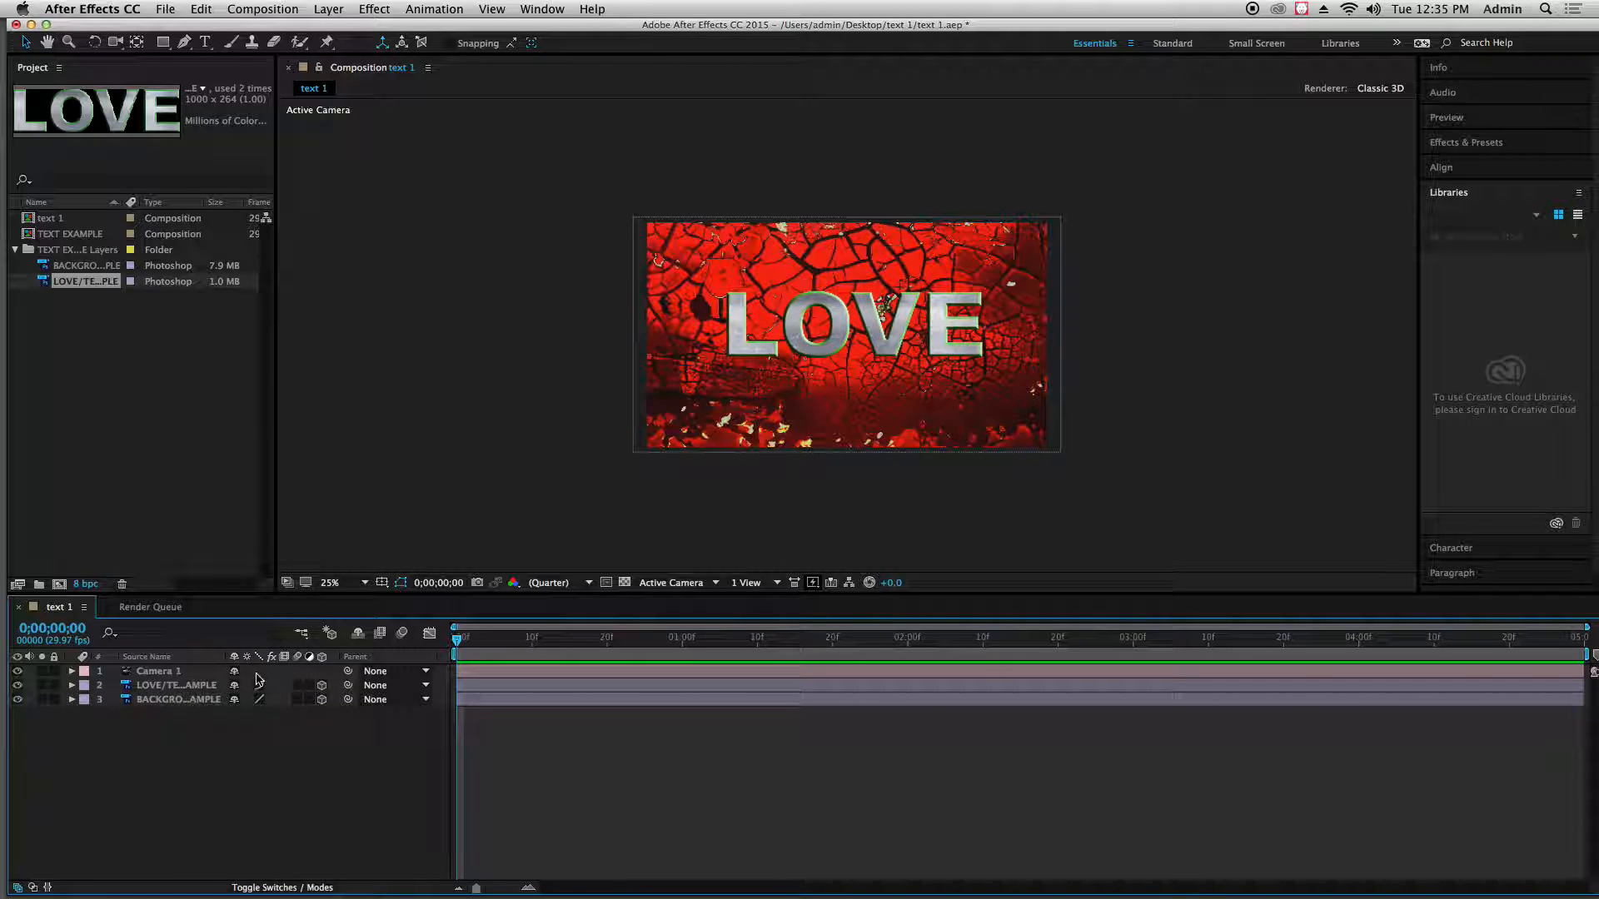
# Start a new light above the Camera 1 layer, naming it spotlight 1 and setting its light type to Spot
pyautogui.click(202, 675)
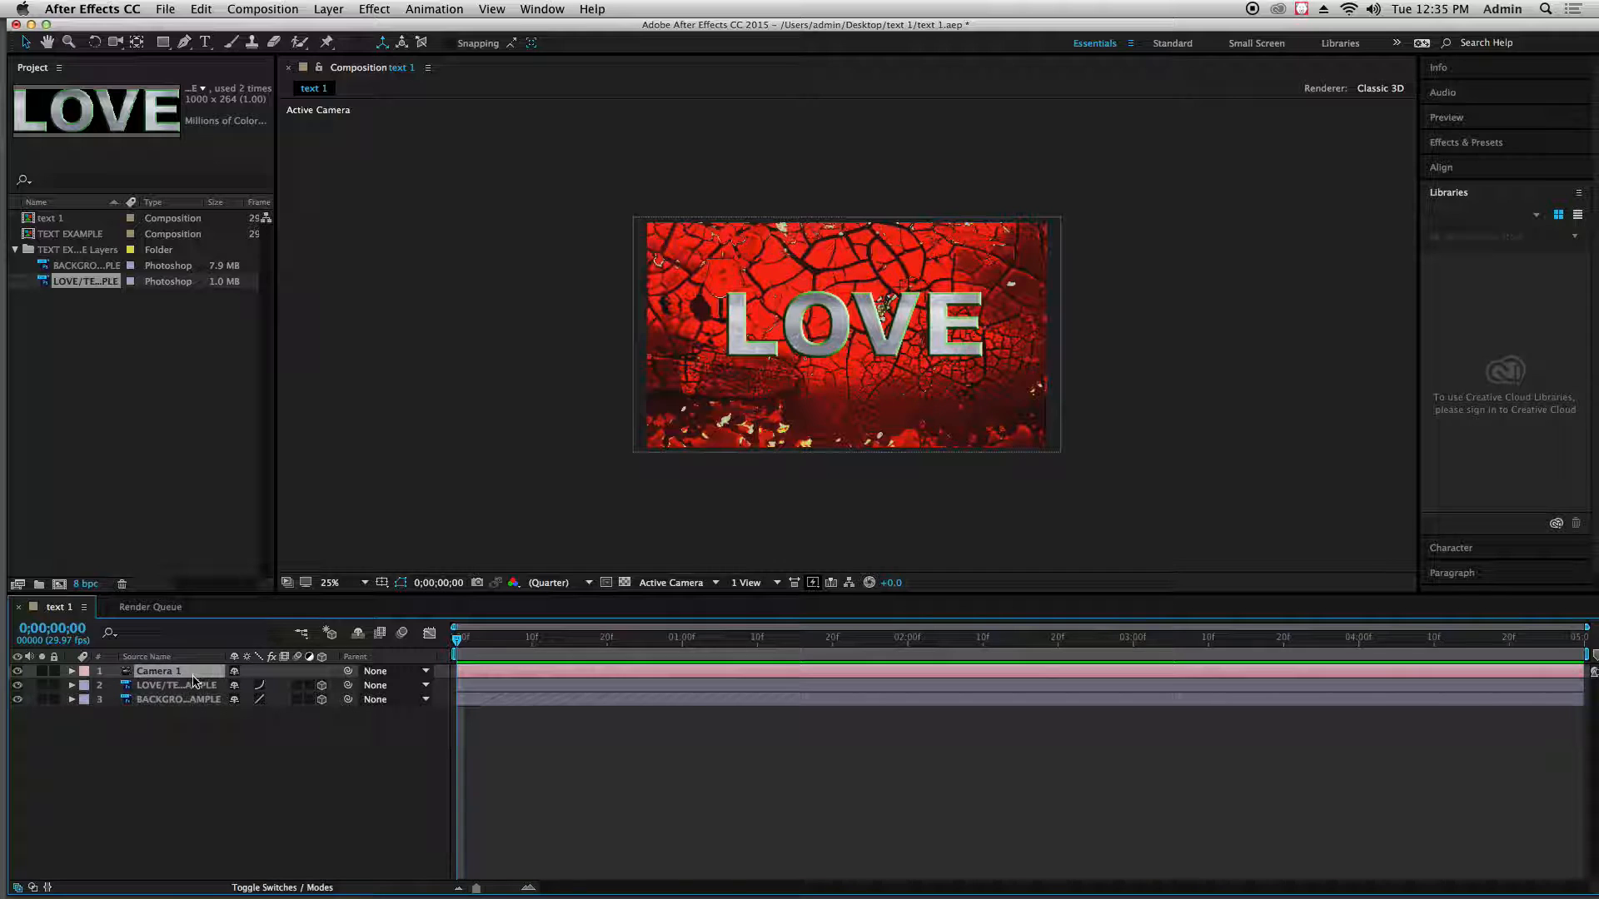
pyautogui.click(344, 13)
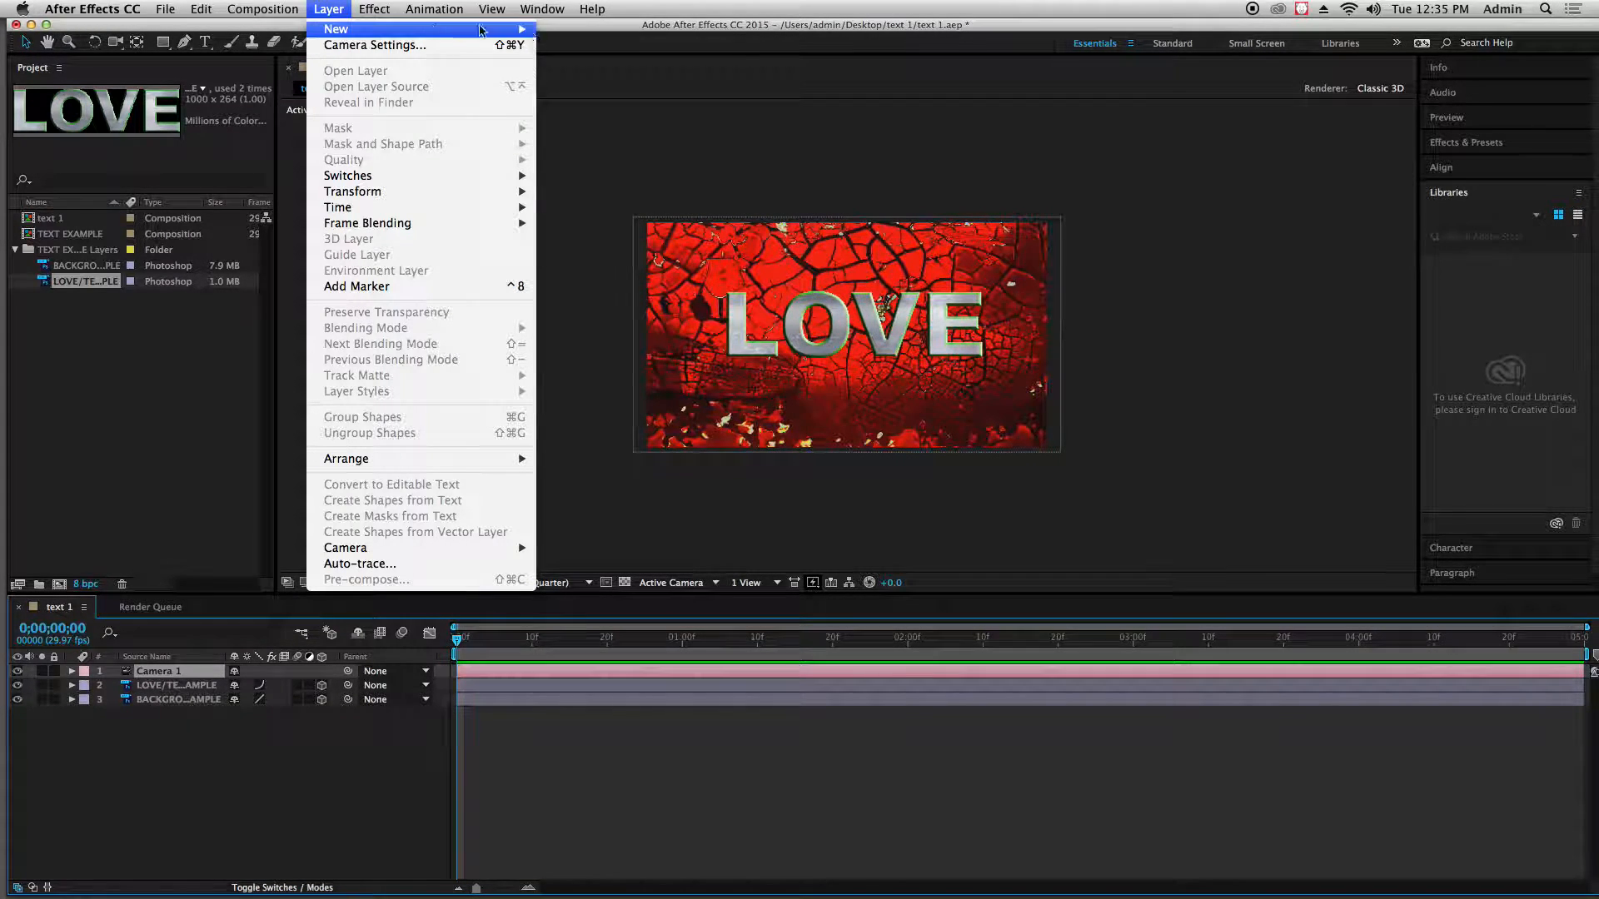
pyautogui.moveTo(479, 31)
pyautogui.click(575, 61)
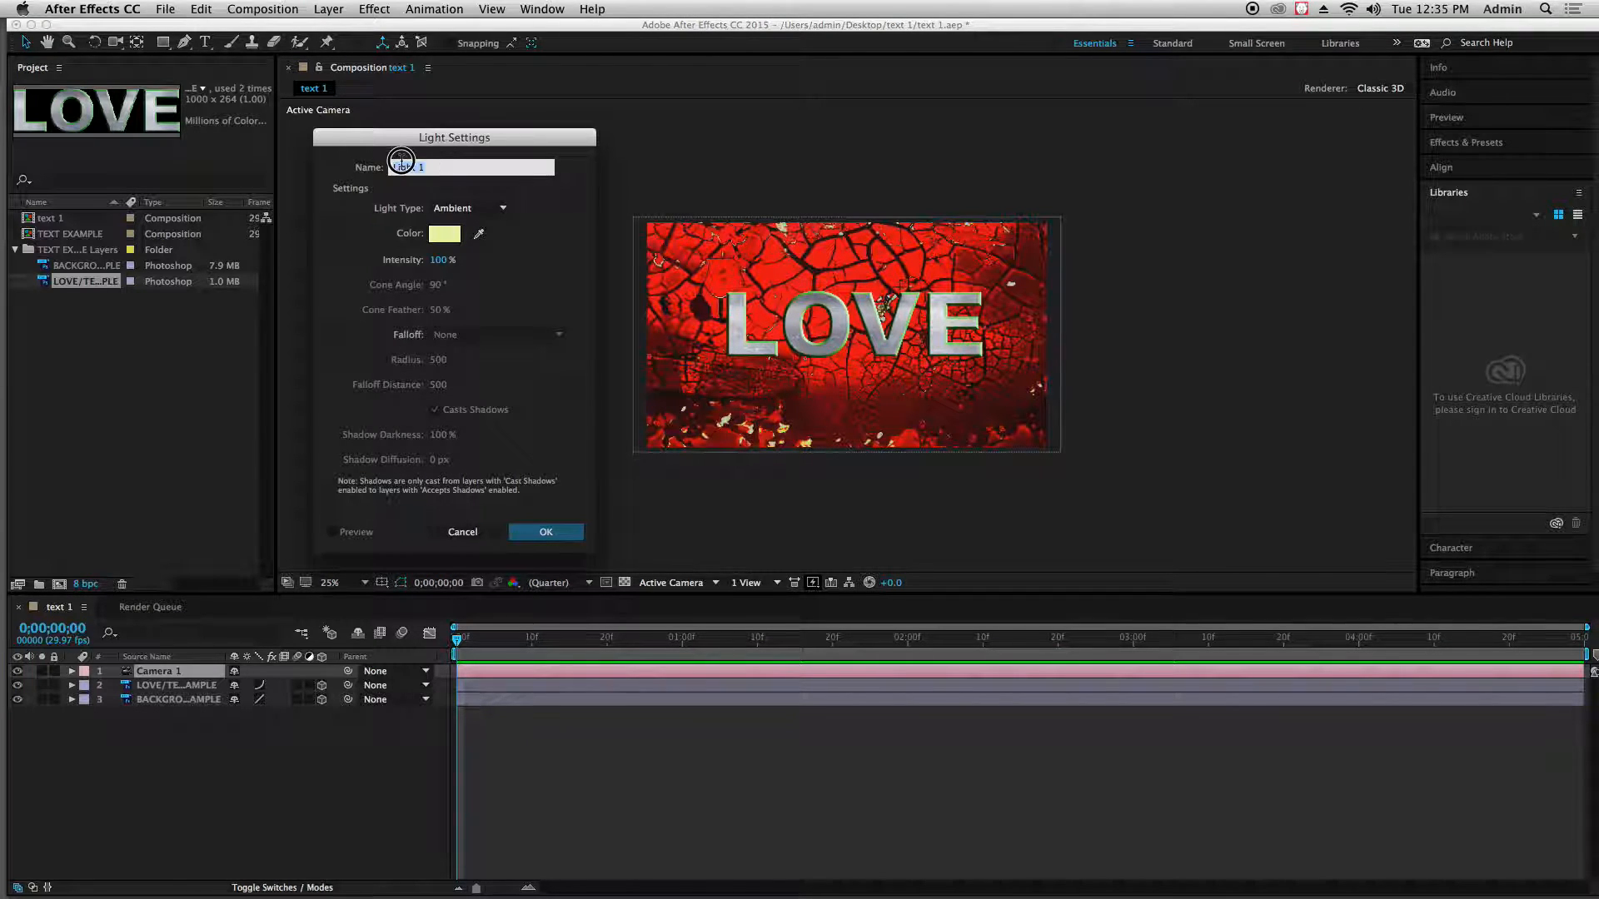
pyautogui.write('spotl')
pyautogui.click(502, 207)
pyautogui.click(480, 243)
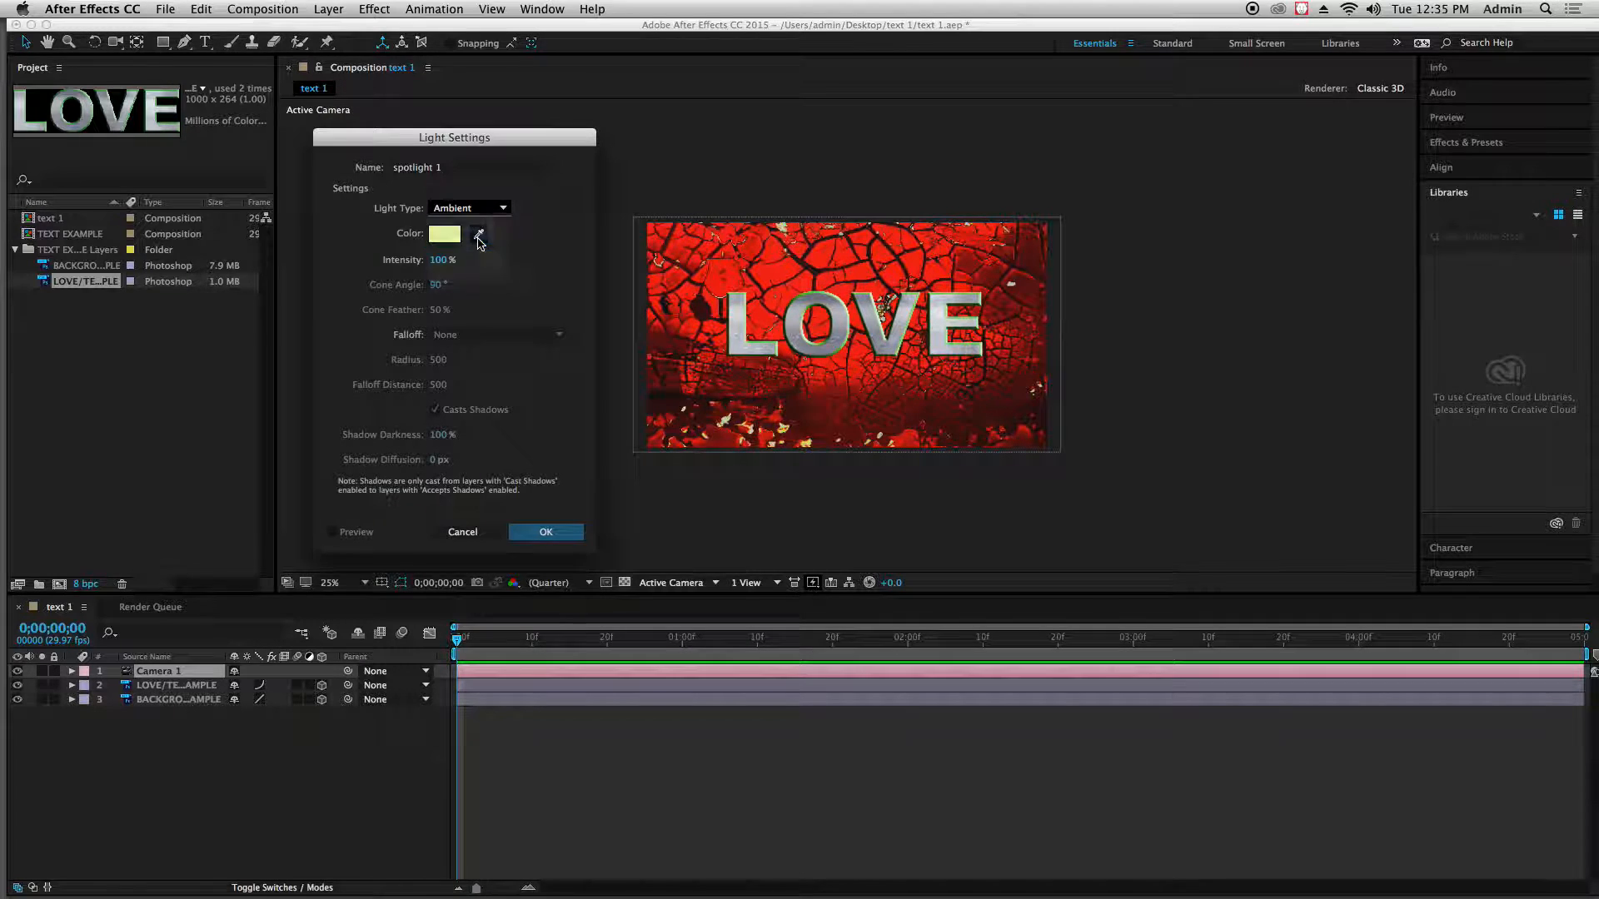
# Change the new light's color to a warm pale yellow
pyautogui.click(443, 236)
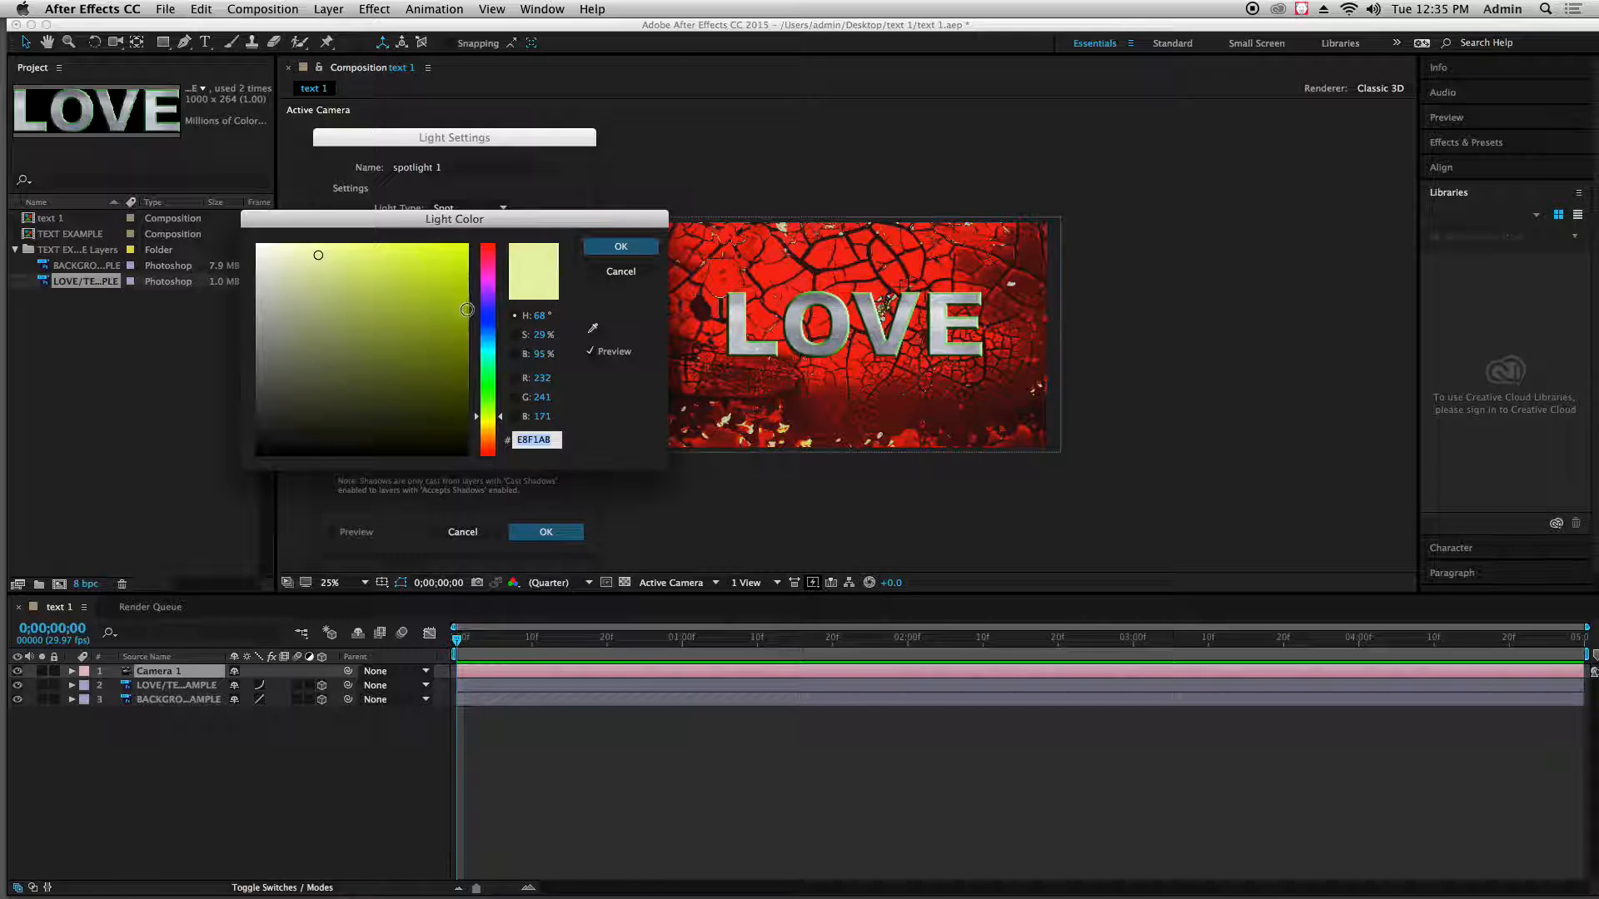
pyautogui.moveTo(486, 433); pyautogui.dragTo(488, 422)
pyautogui.click(353, 249)
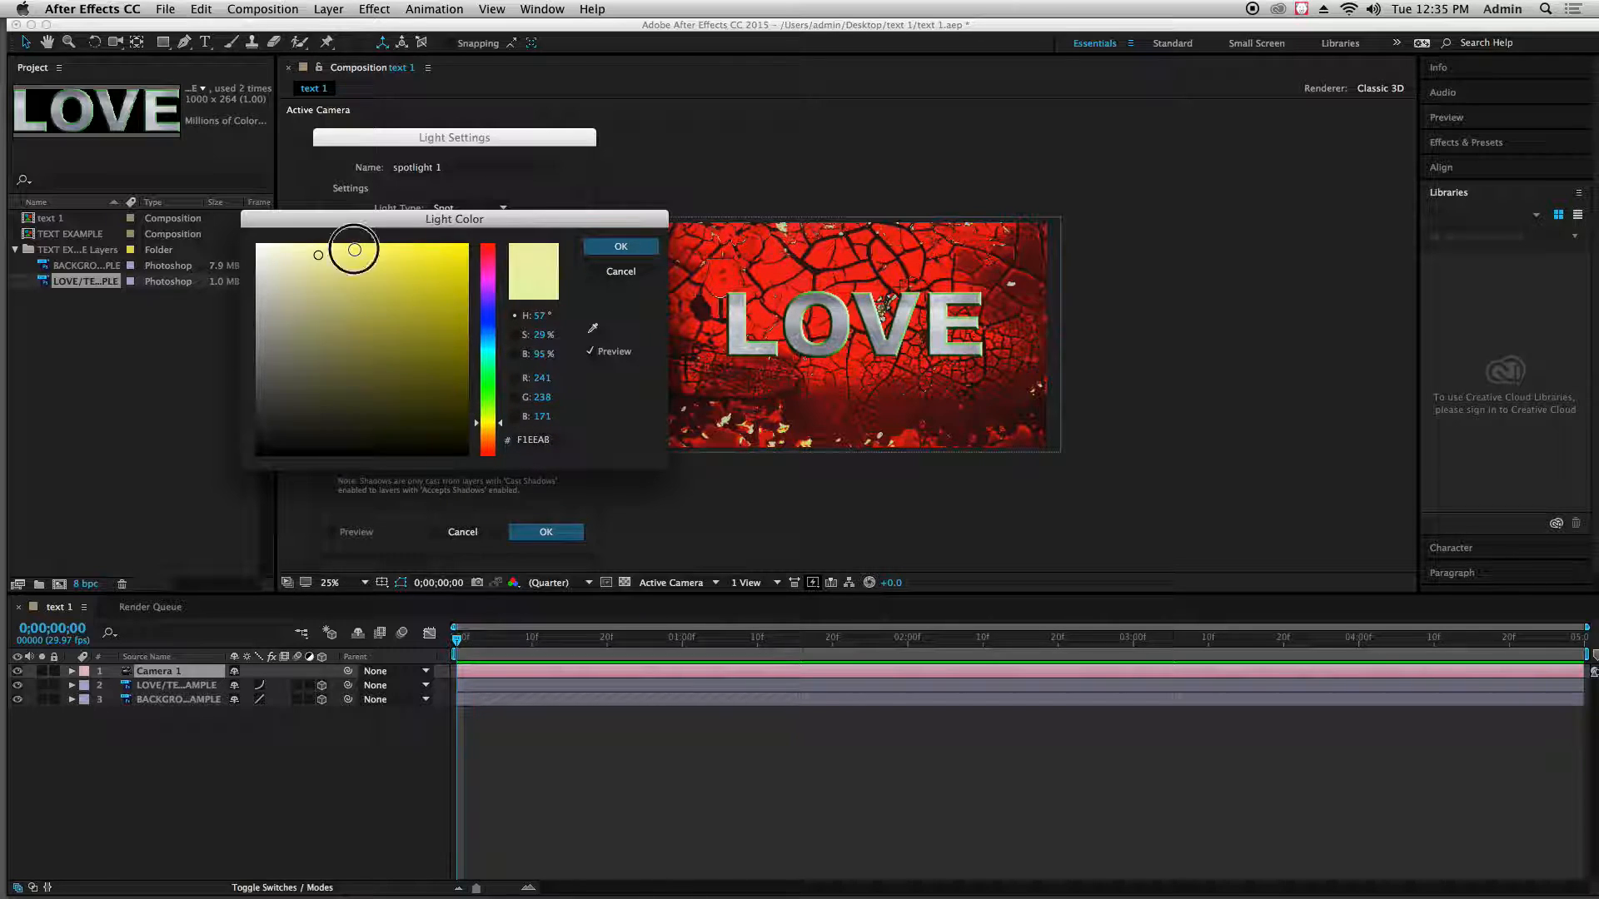
pyautogui.click(486, 423)
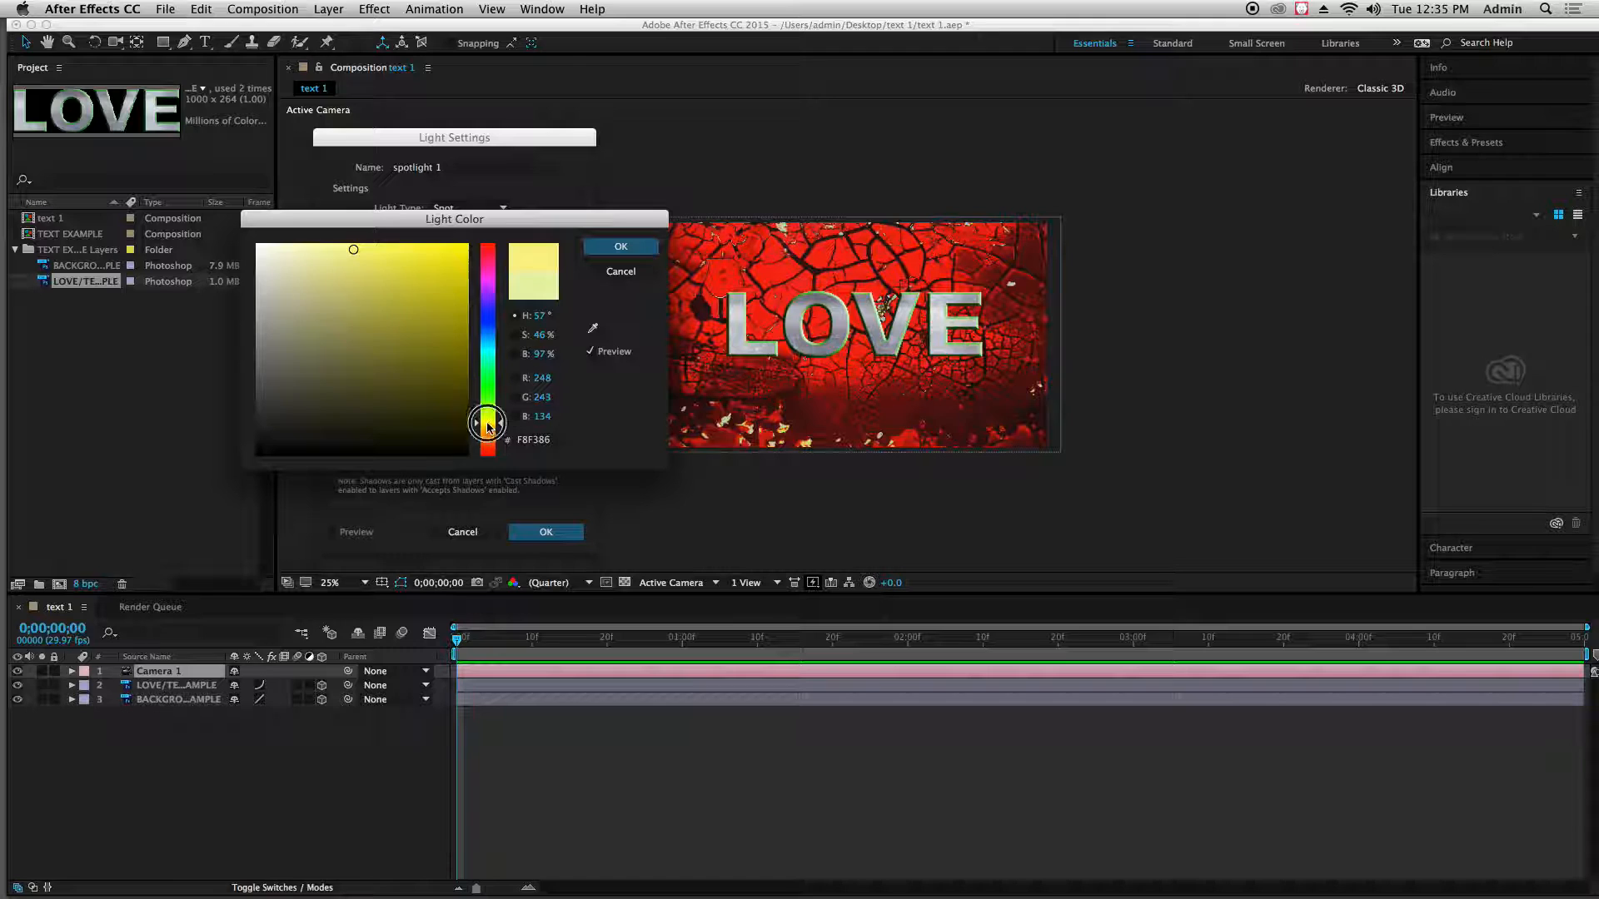
pyautogui.click(337, 248)
pyautogui.click(614, 247)
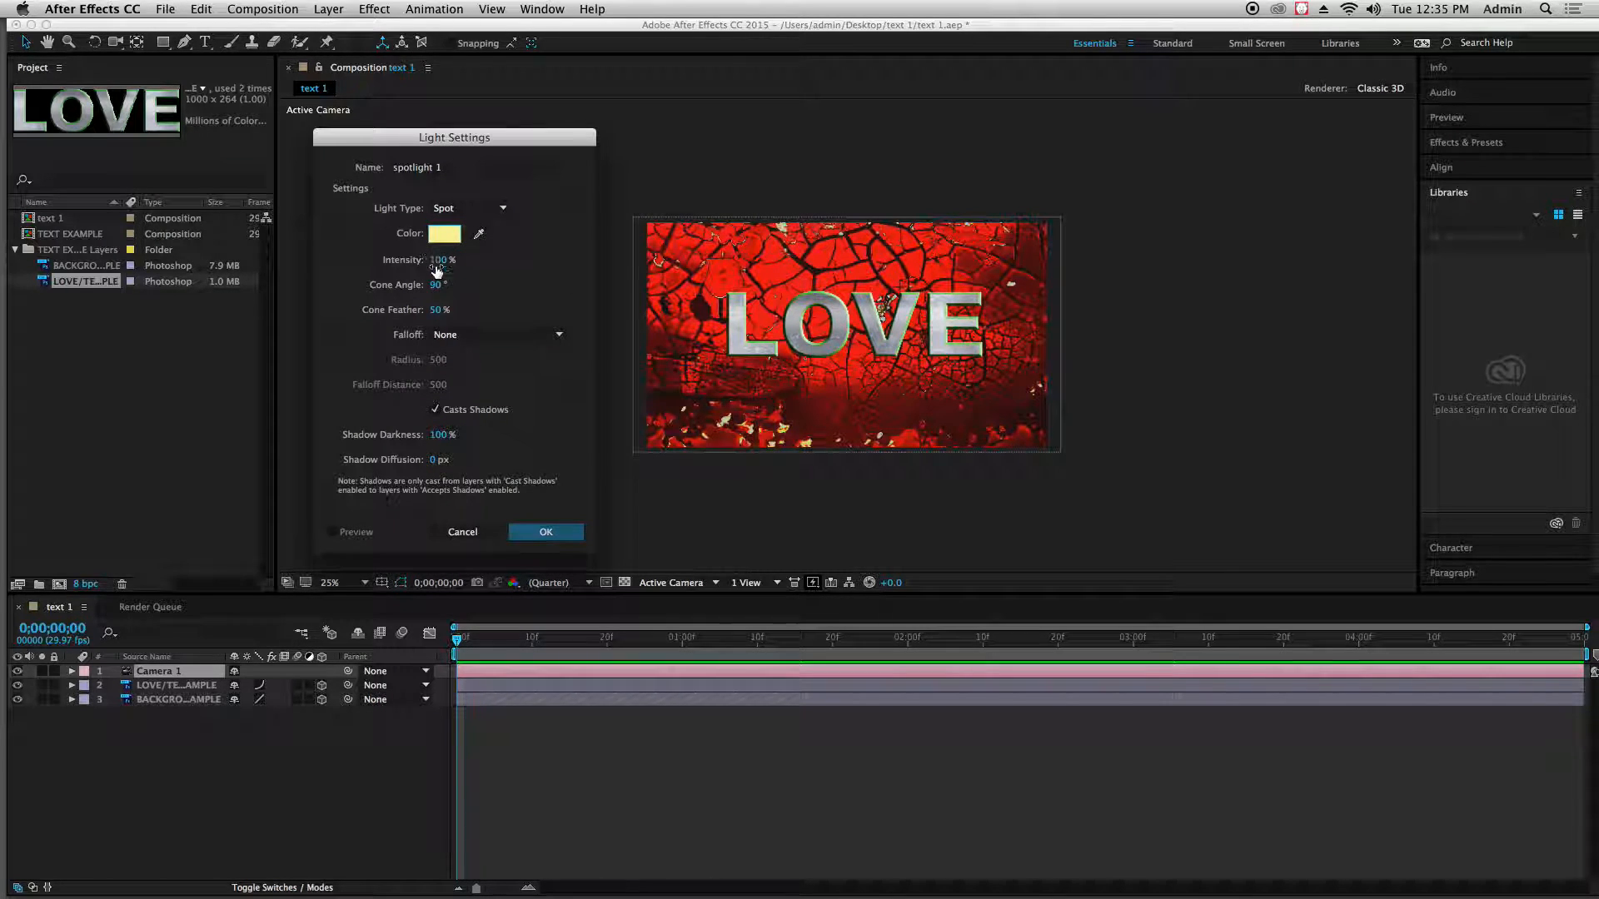
# Keep Casts Shadows enabled, set Shadow Darkness to 82%, and create the light
pyautogui.click(435, 409)
pyautogui.click(434, 410)
pyautogui.moveTo(440, 440); pyautogui.dragTo(422, 444)
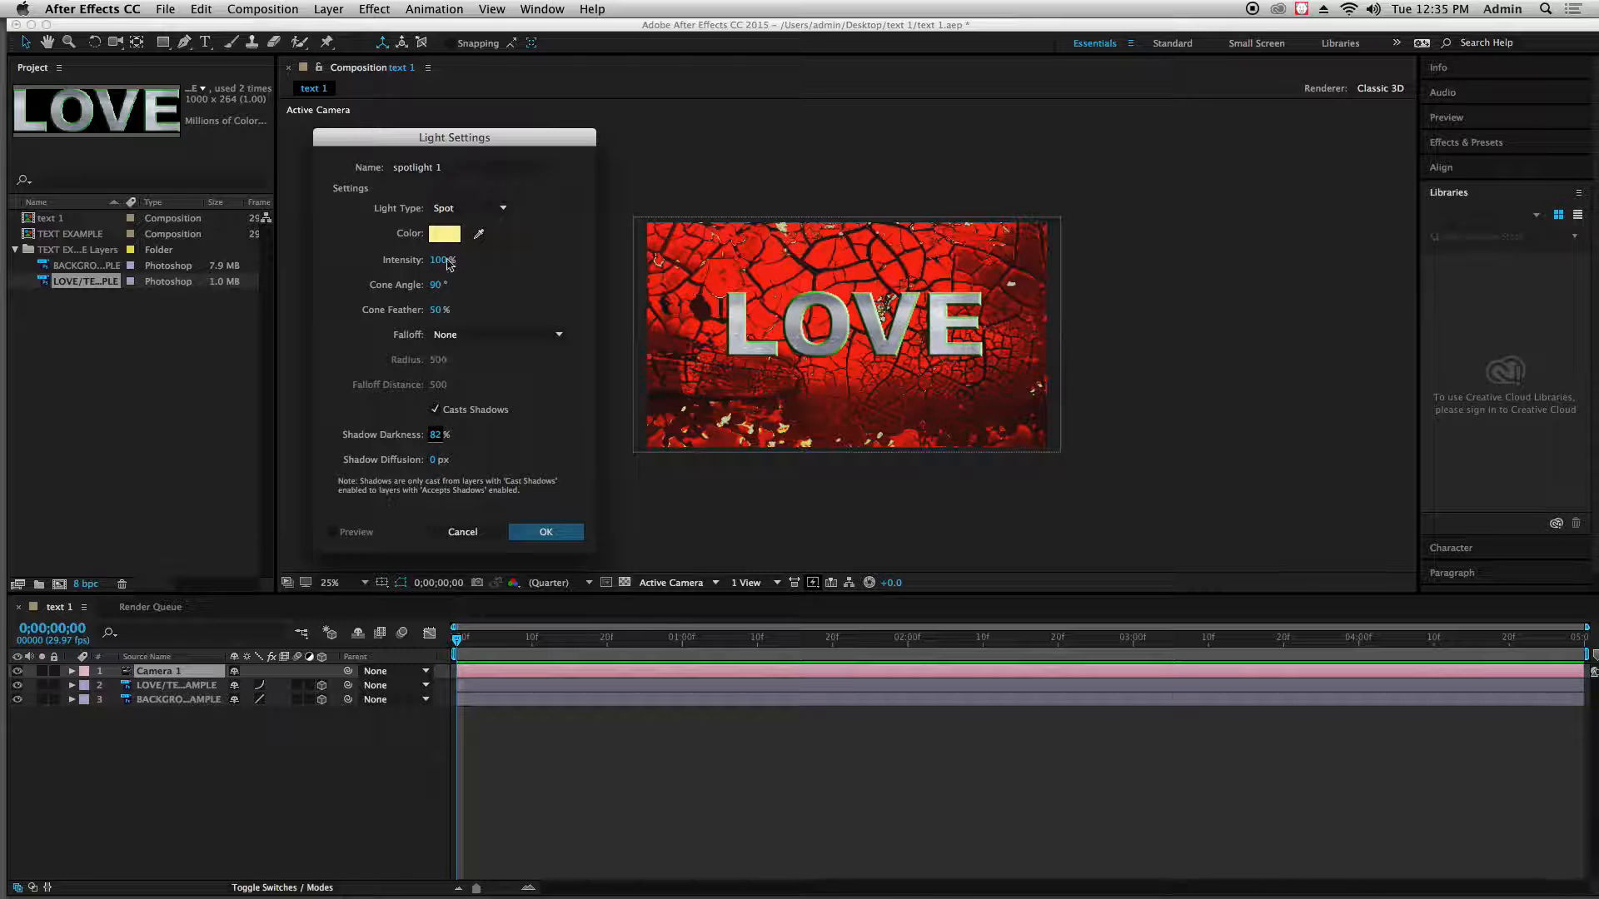
pyautogui.click(545, 532)
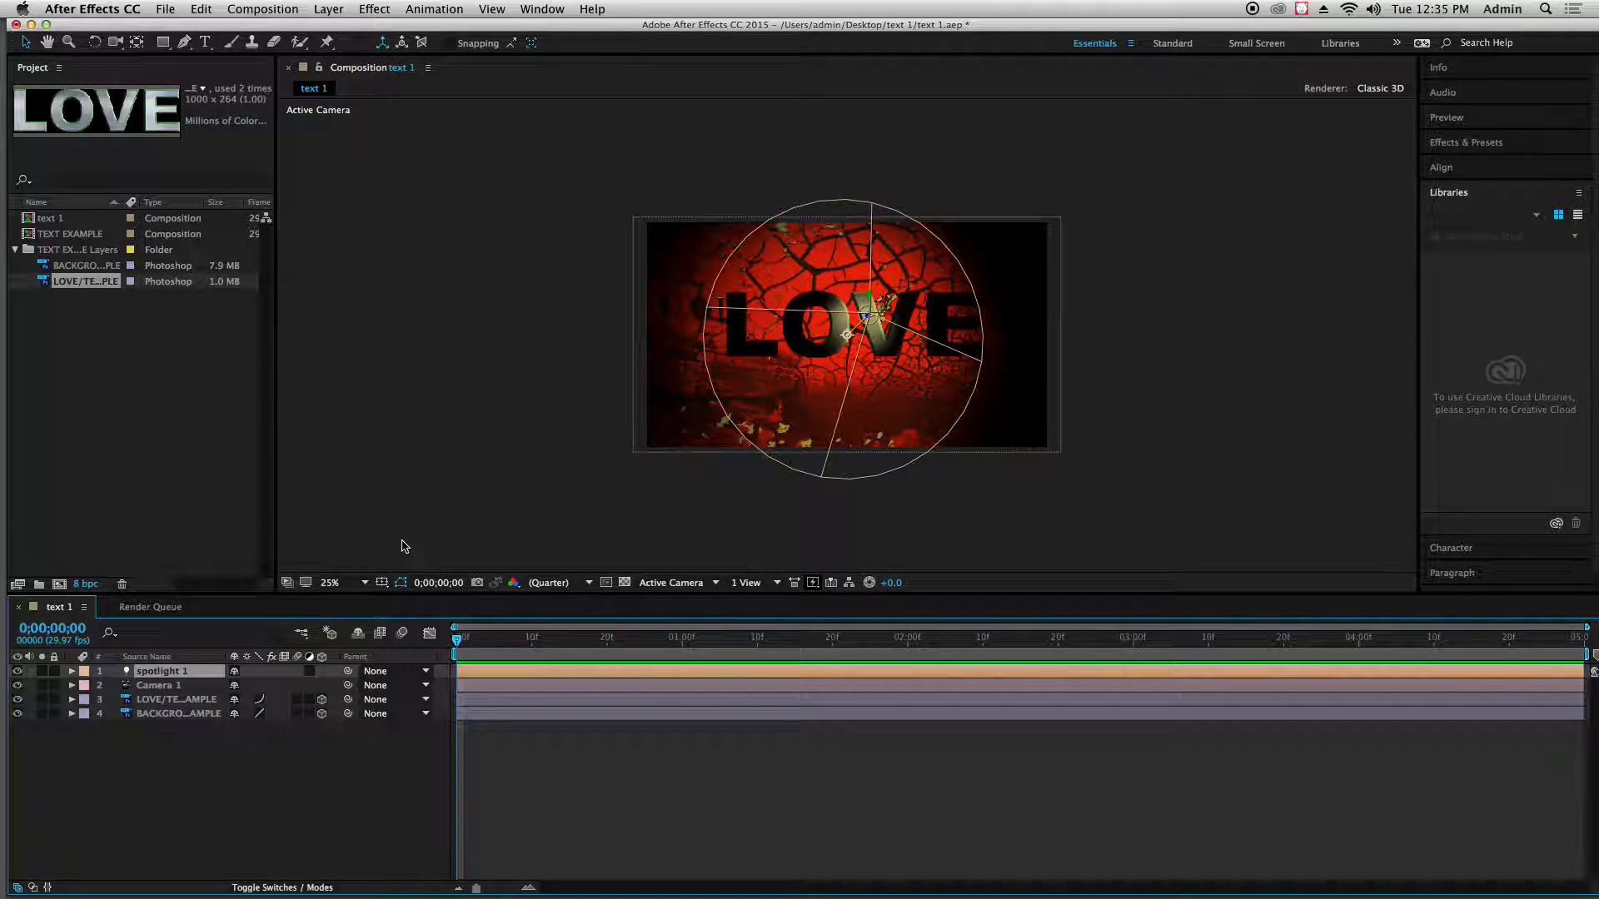
# In the Left view, move the spotlight farther in front of the LOVE layer and slightly higher, and return to the Active Camera view
pyautogui.click(714, 583)
pyautogui.click(663, 665)
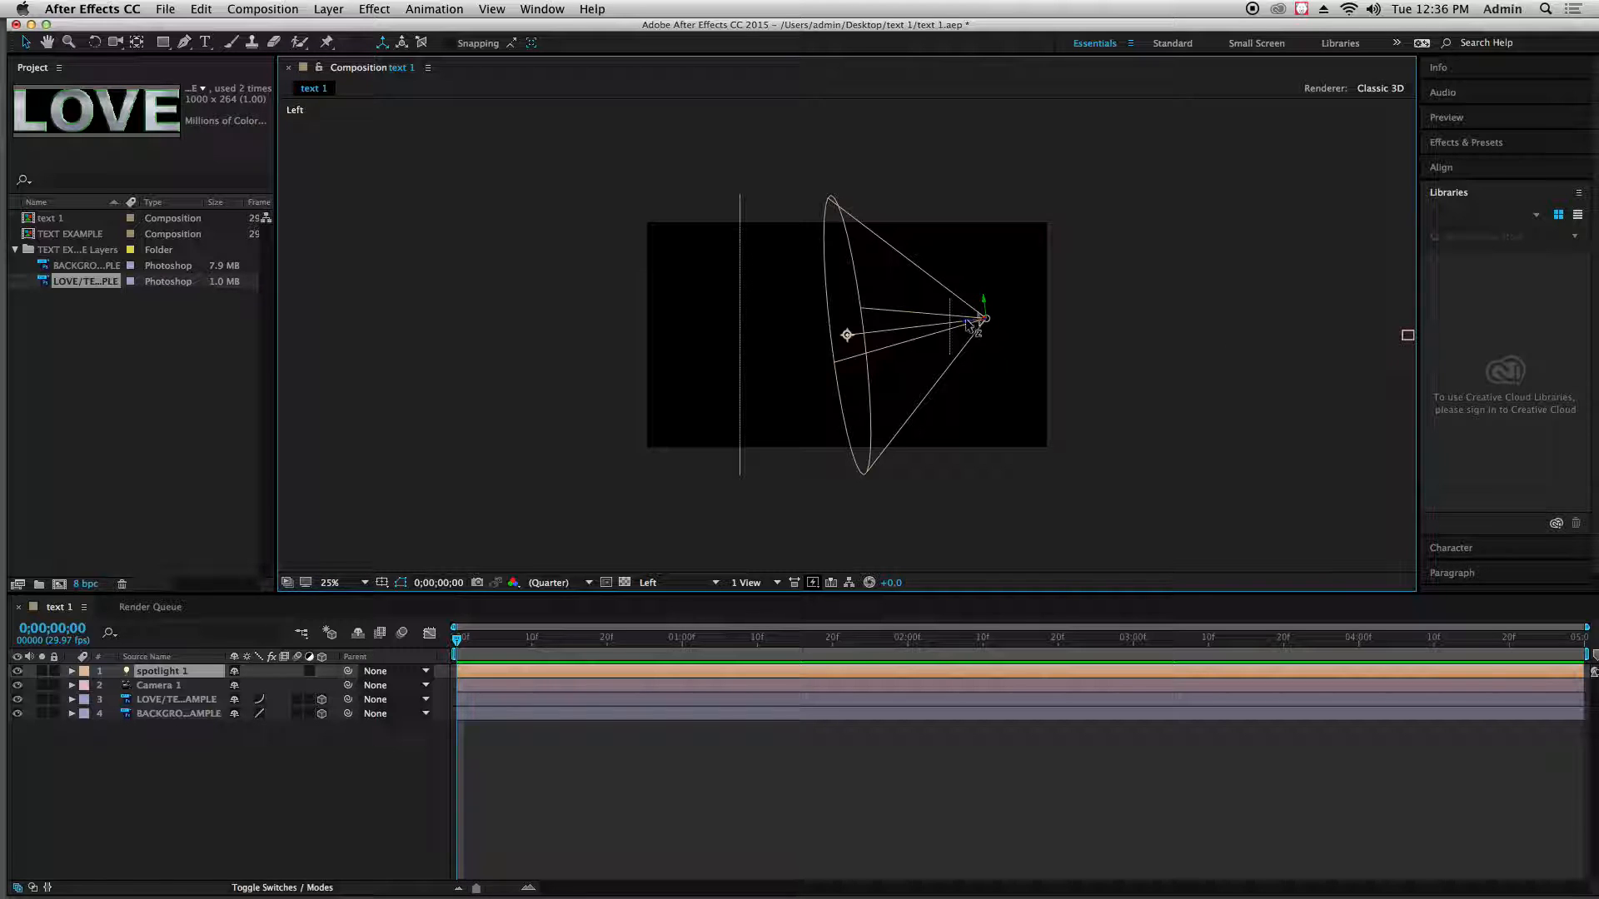
pyautogui.moveTo(966, 324); pyautogui.dragTo(1090, 308)
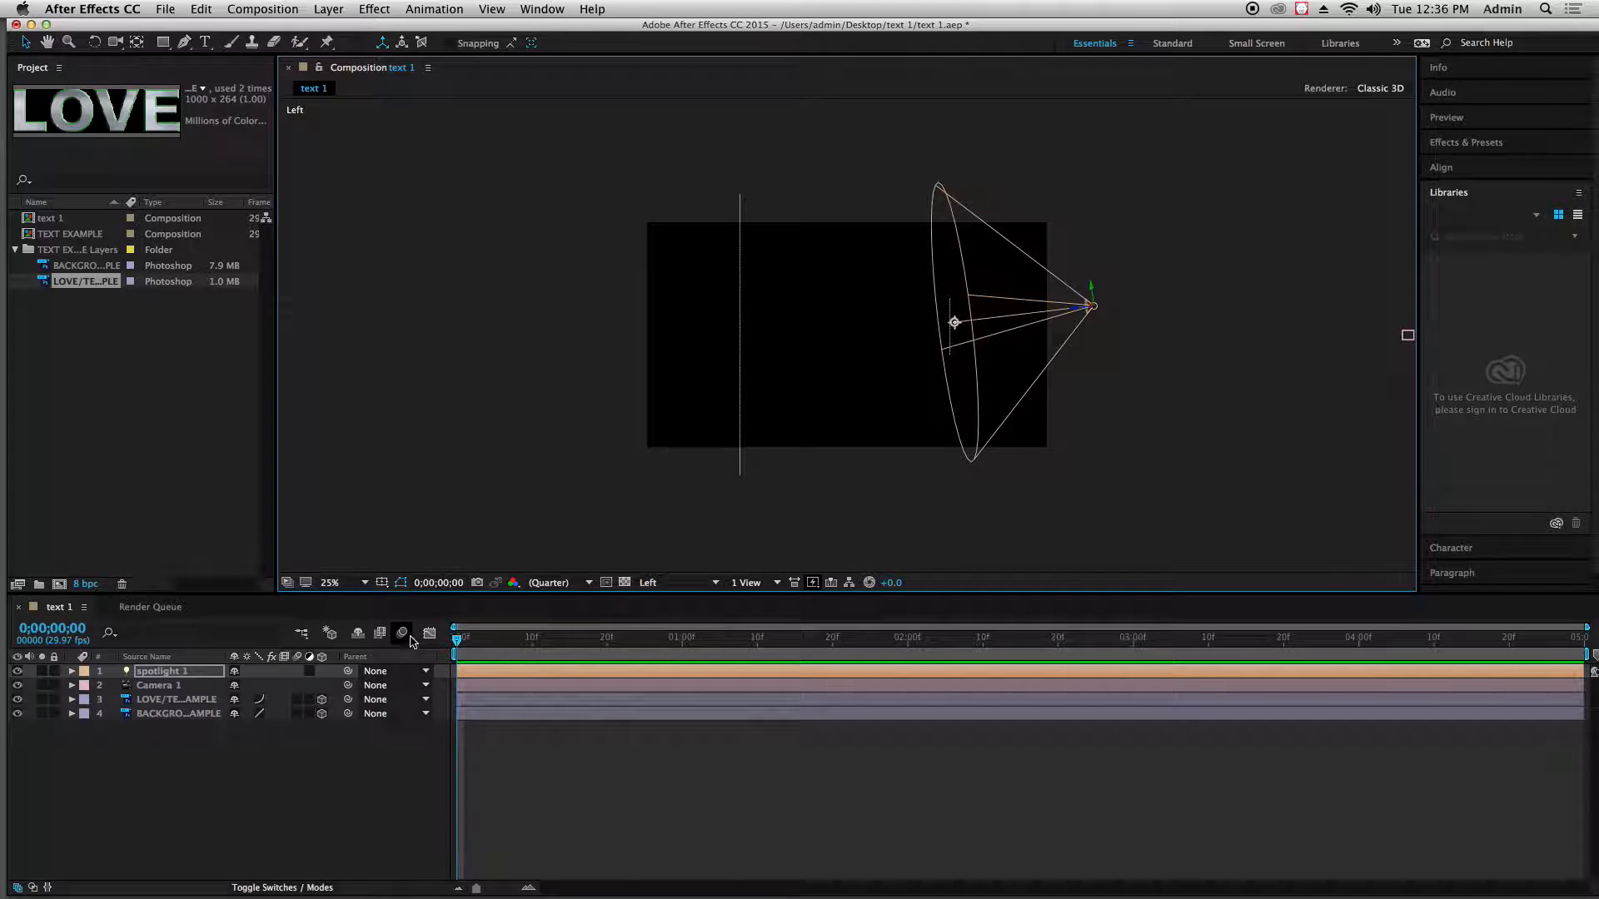
pyautogui.click(712, 583)
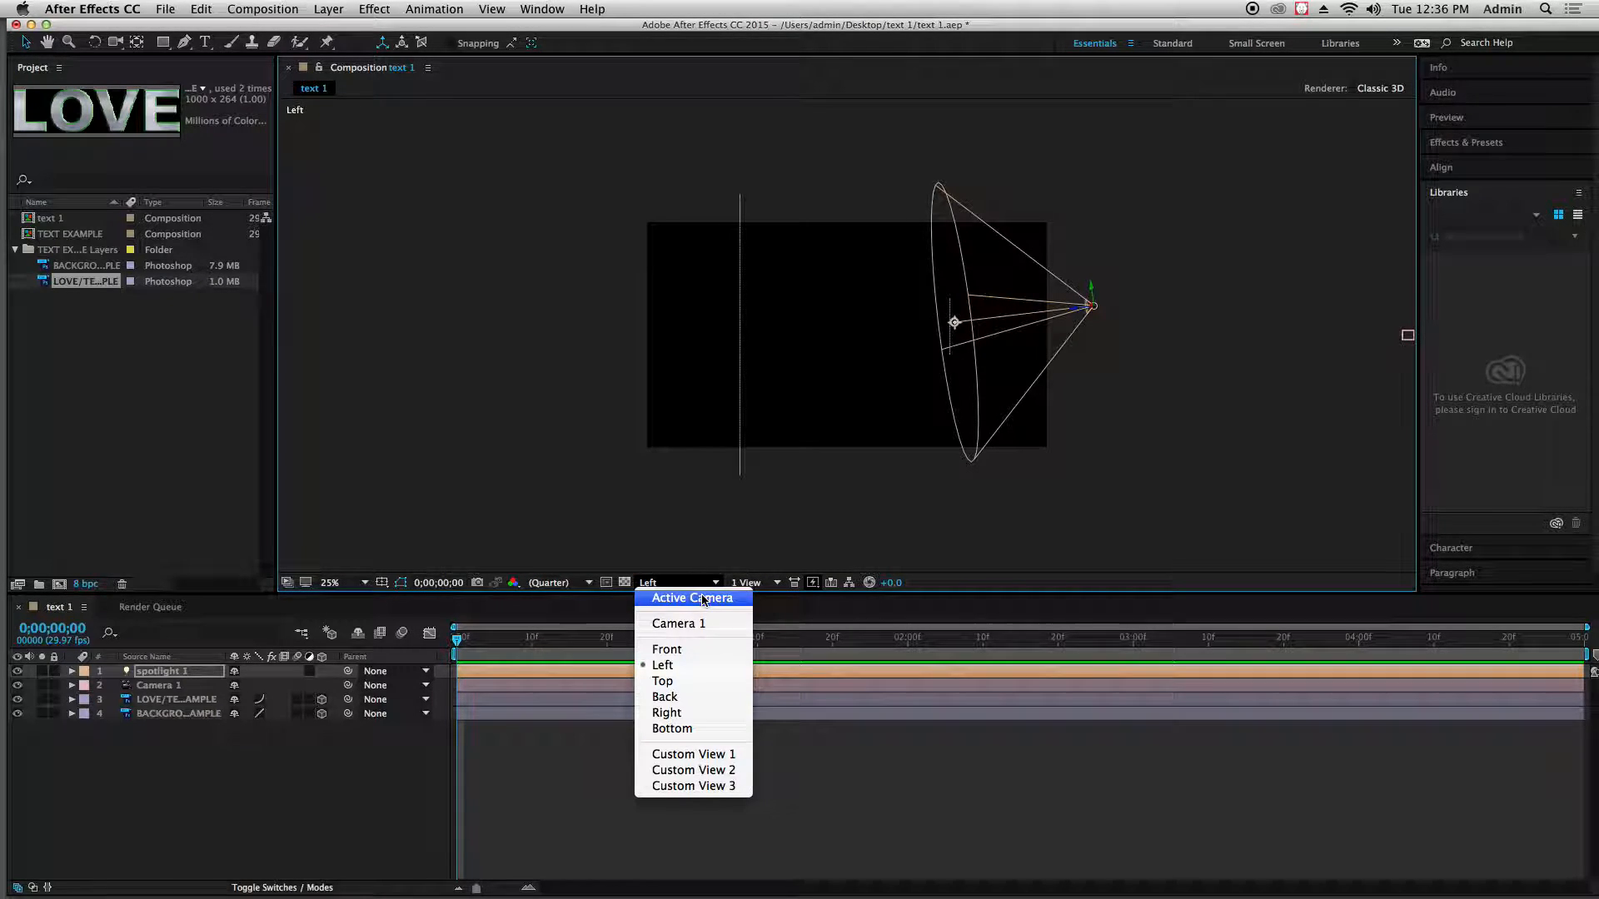
pyautogui.click(702, 598)
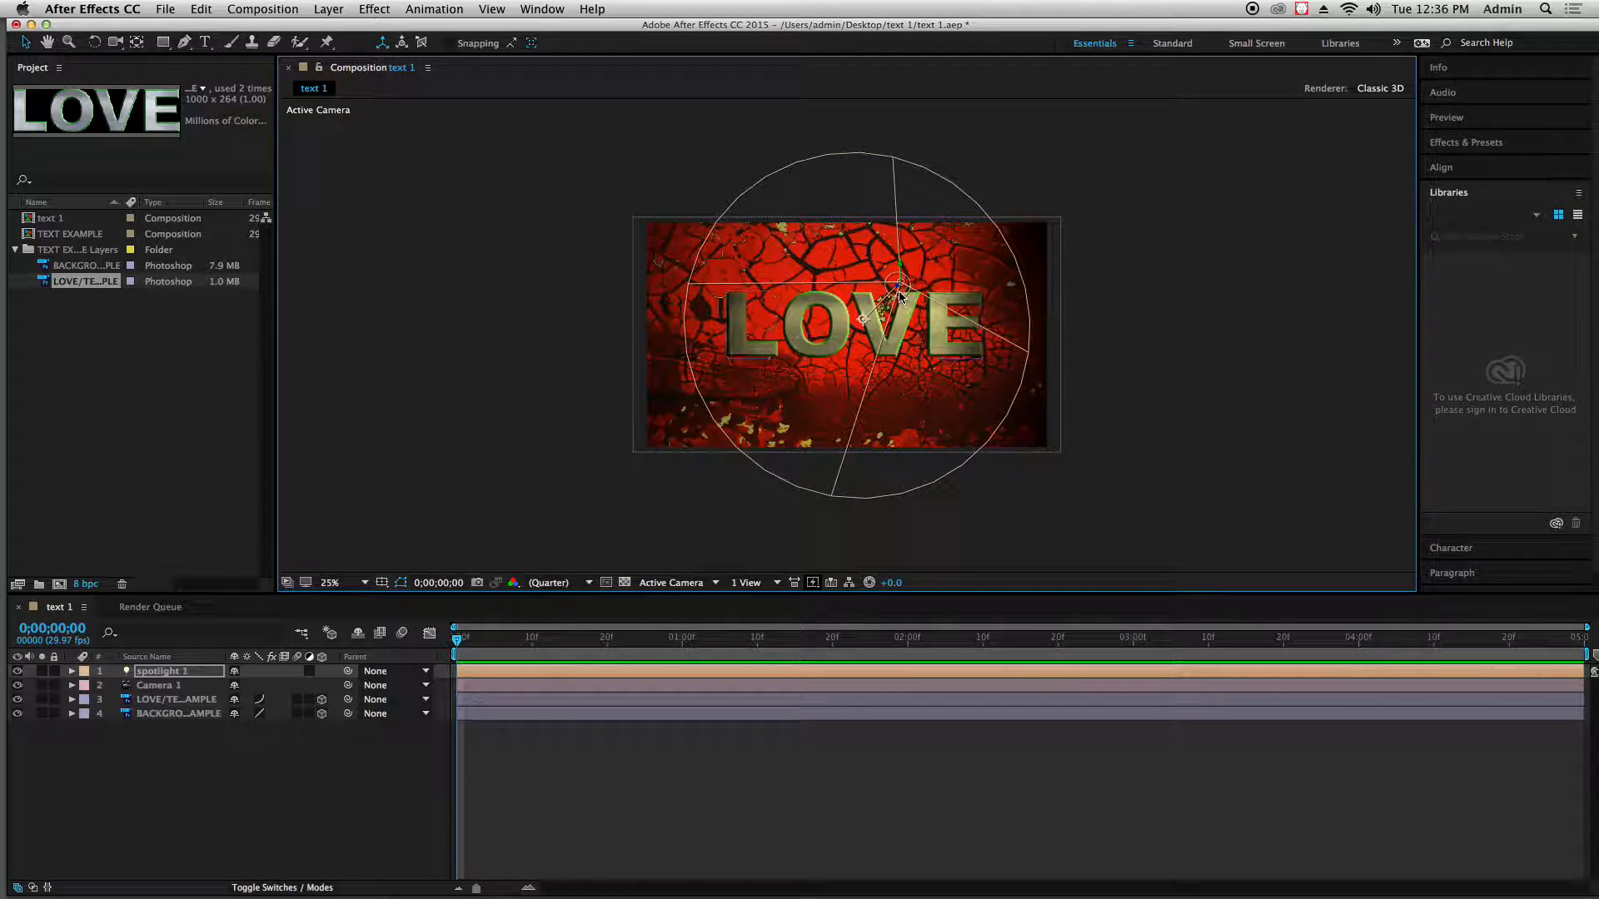
# Slightly reposition the spotlight over the LOVE text in the Active Camera view and clear the layer selection
pyautogui.moveTo(902, 296); pyautogui.dragTo(966, 379)
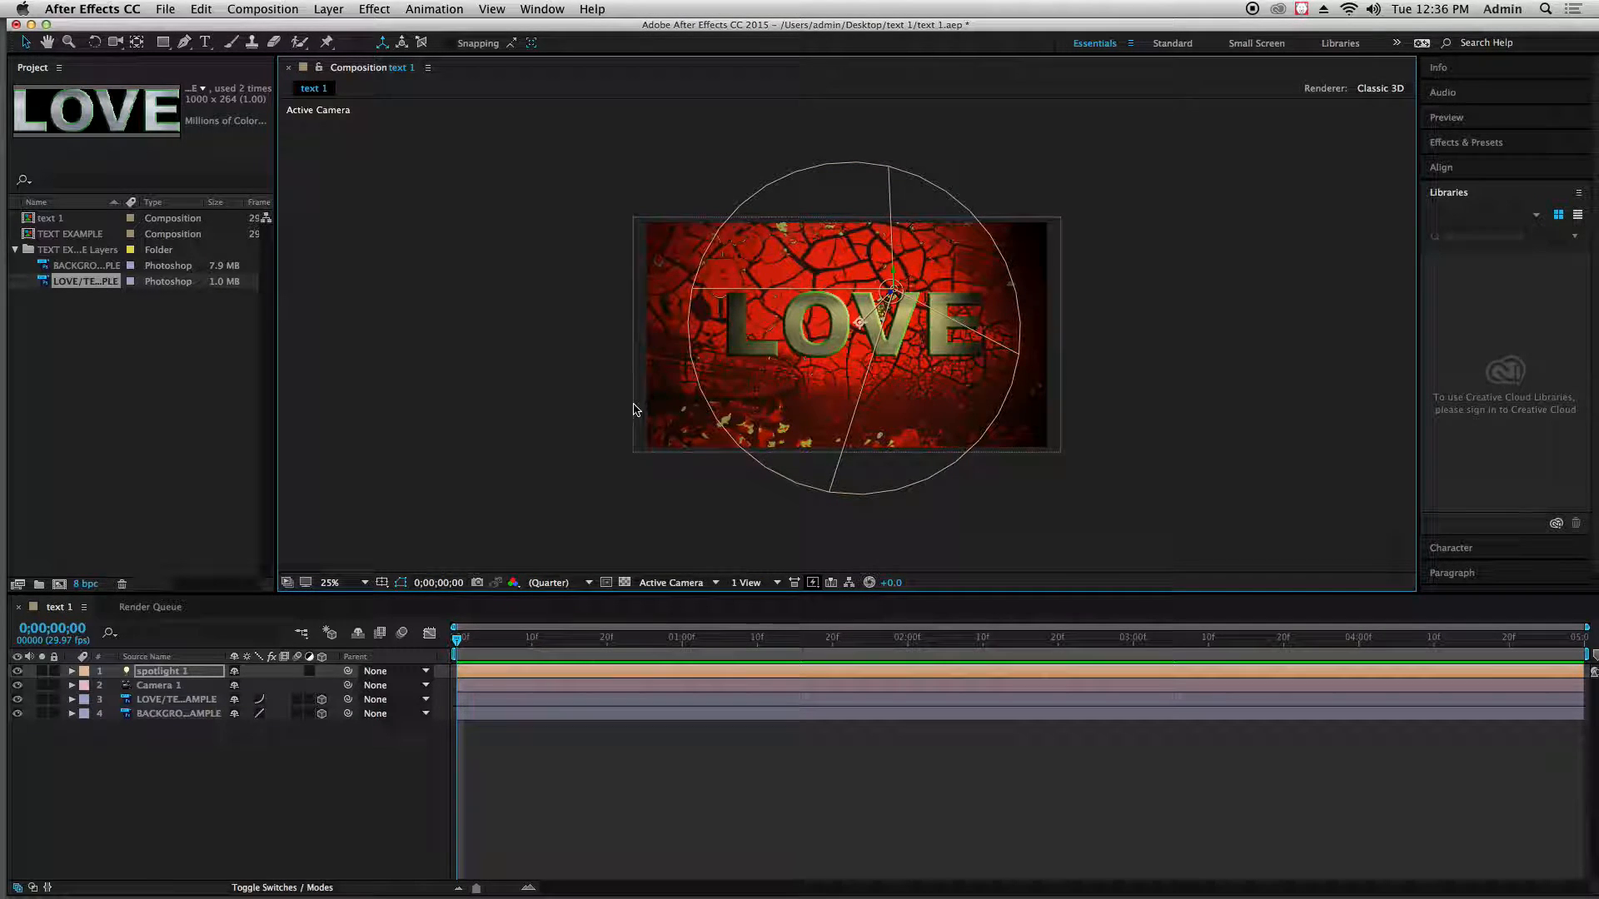
pyautogui.click(595, 422)
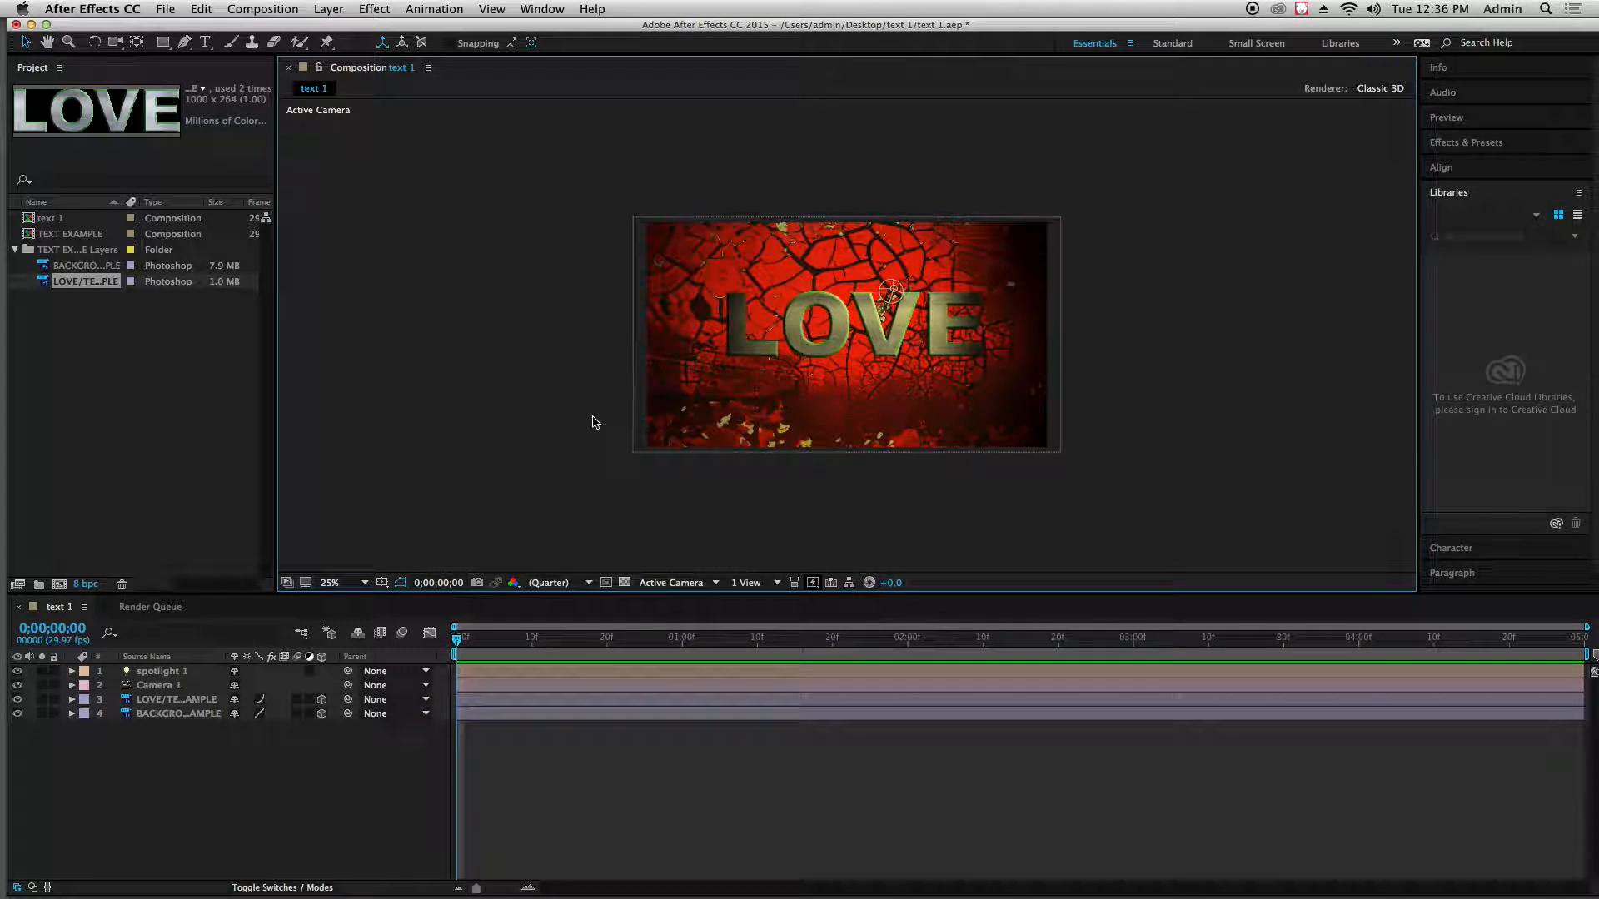
pyautogui.click(895, 294)
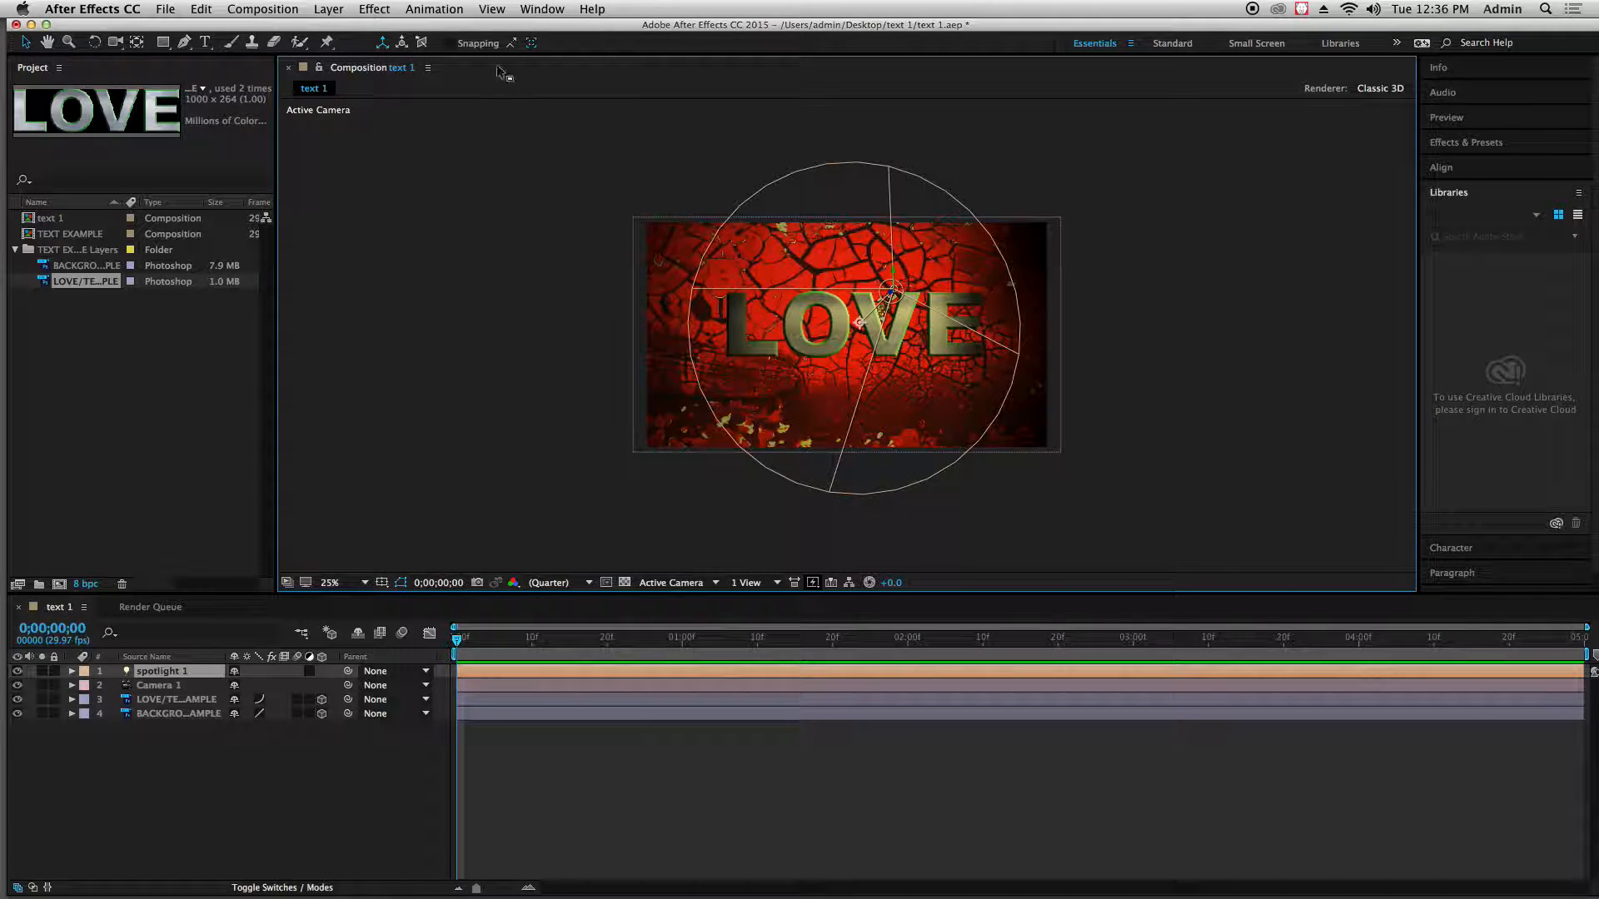
pyautogui.click(497, 205)
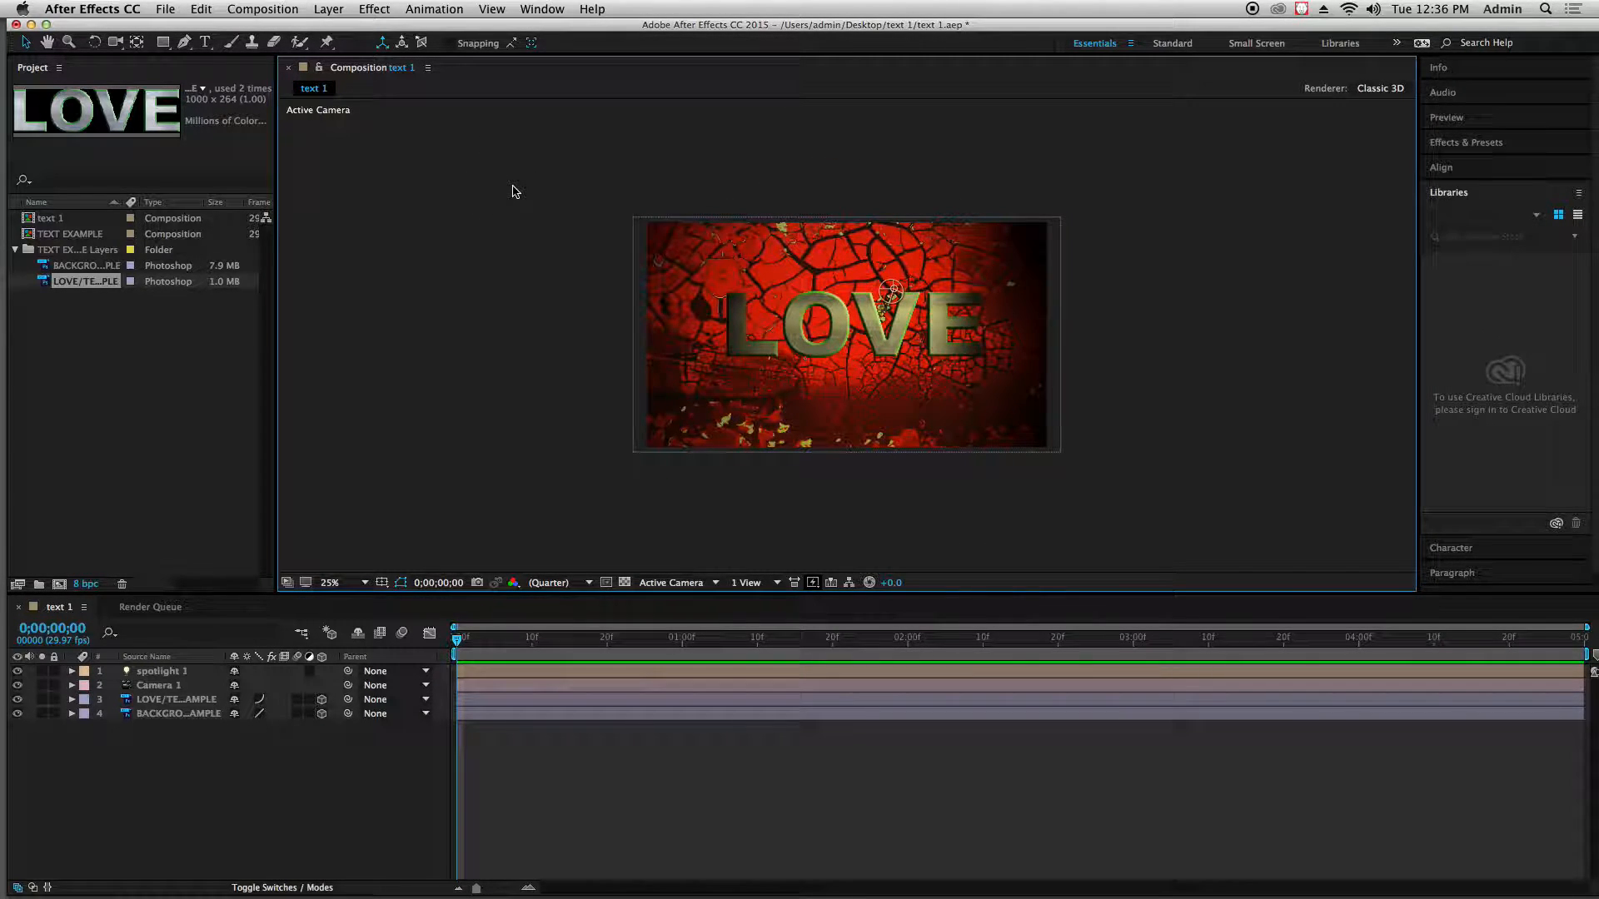
# Check that Spotlight Wireframes is set to When Selected in the View Options, and test it by selecting and deselecting the spotlight
pyautogui.click(492, 9)
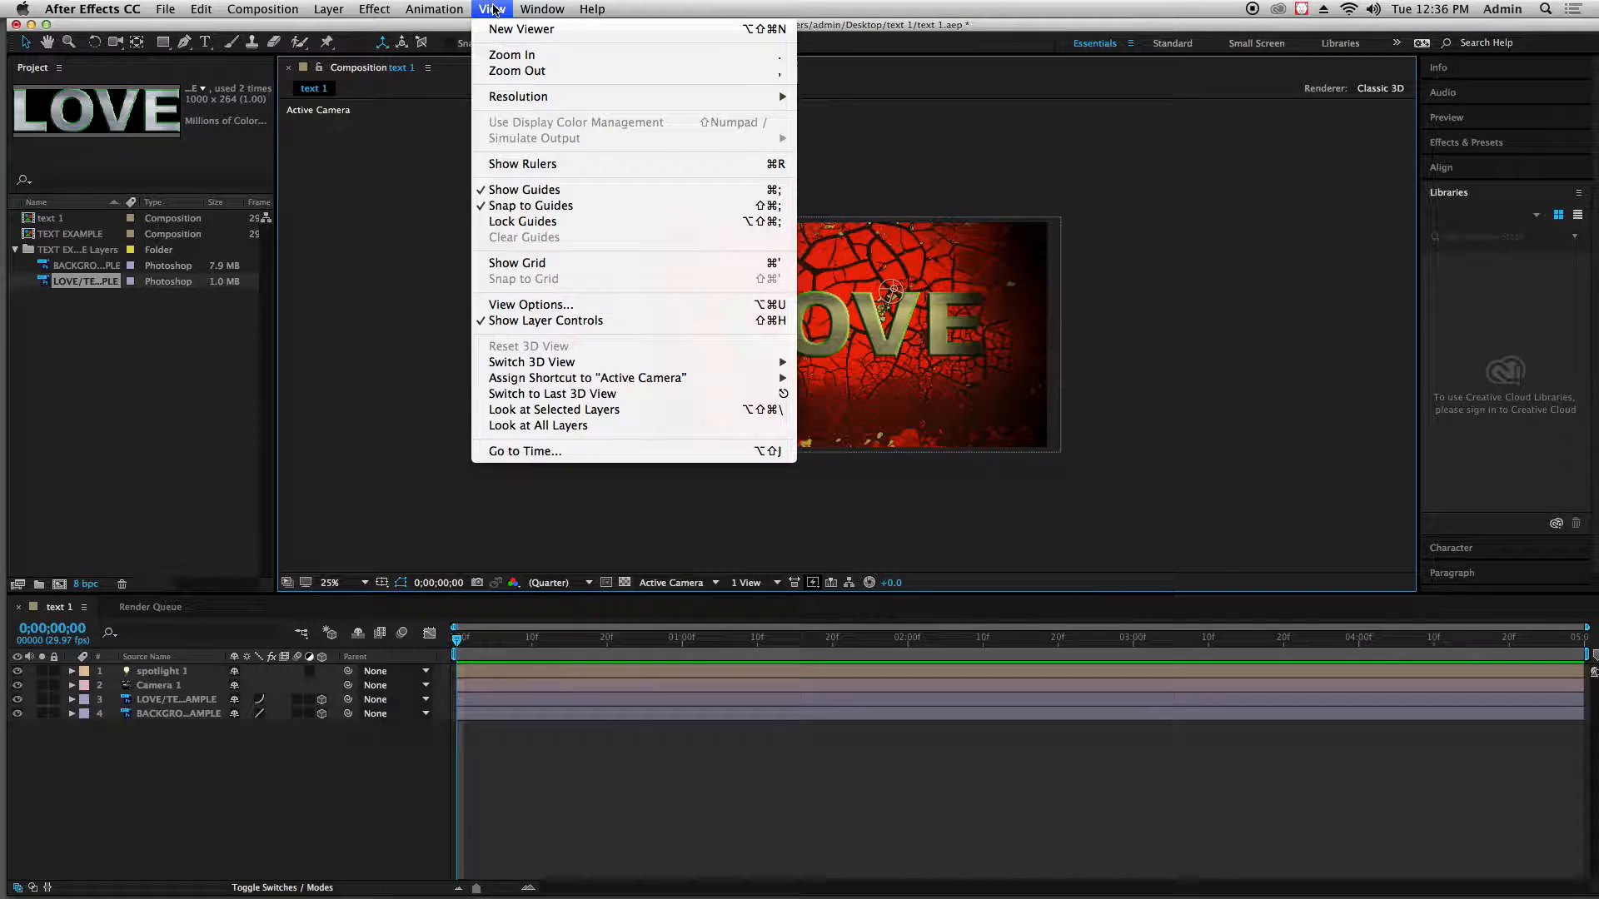
pyautogui.click(511, 303)
pyautogui.moveTo(674, 326); pyautogui.dragTo(381, 178)
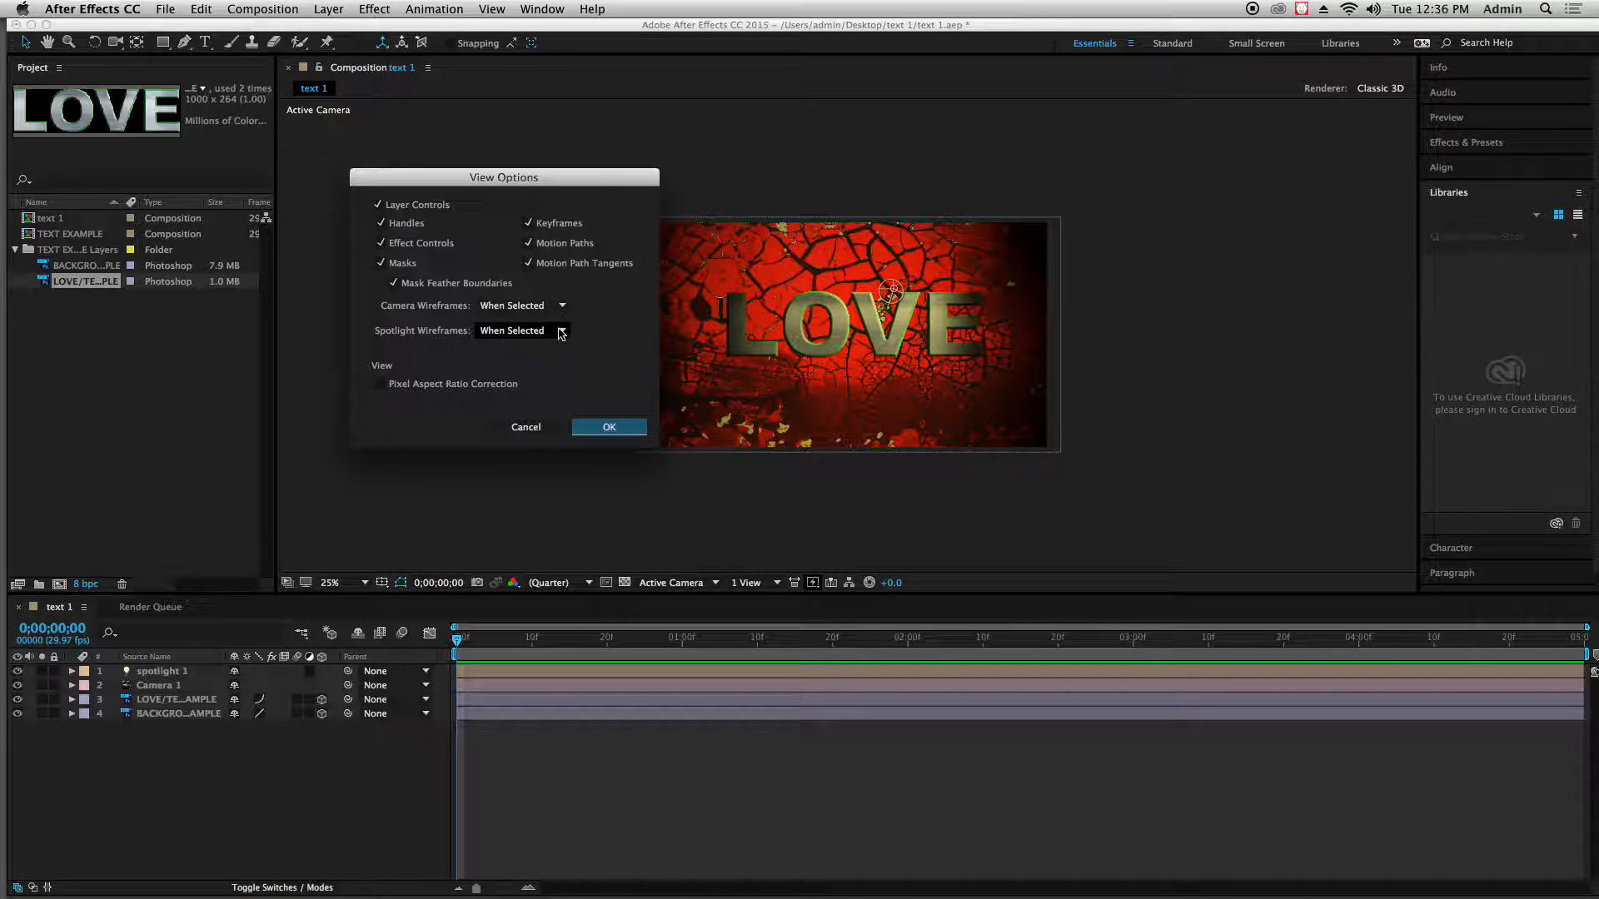
pyautogui.click(516, 331)
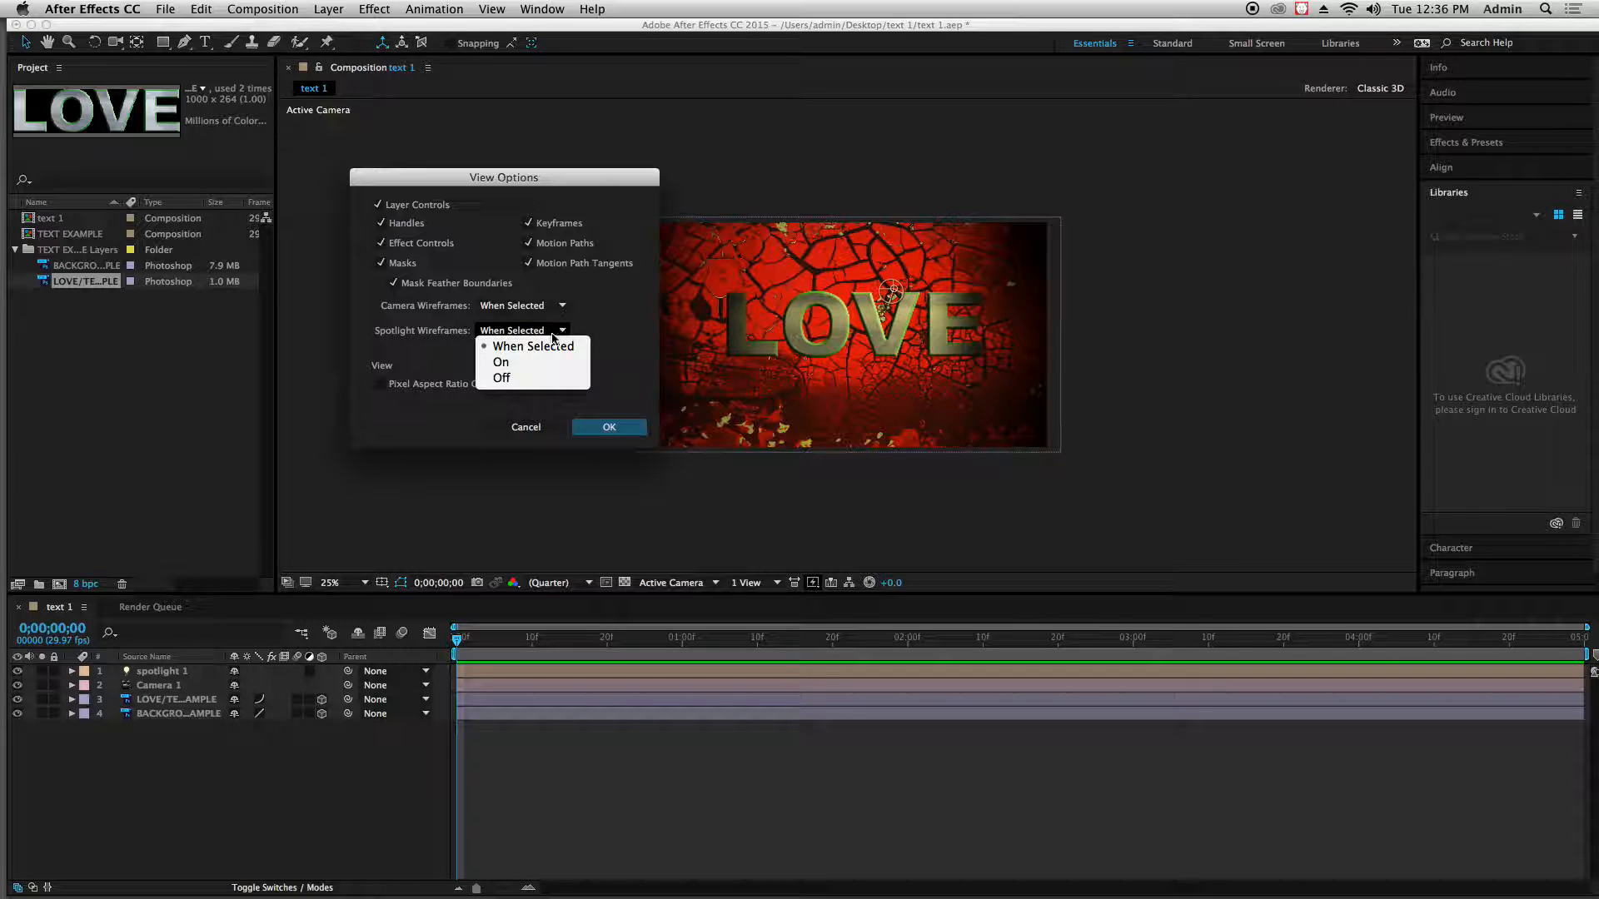
pyautogui.click(507, 347)
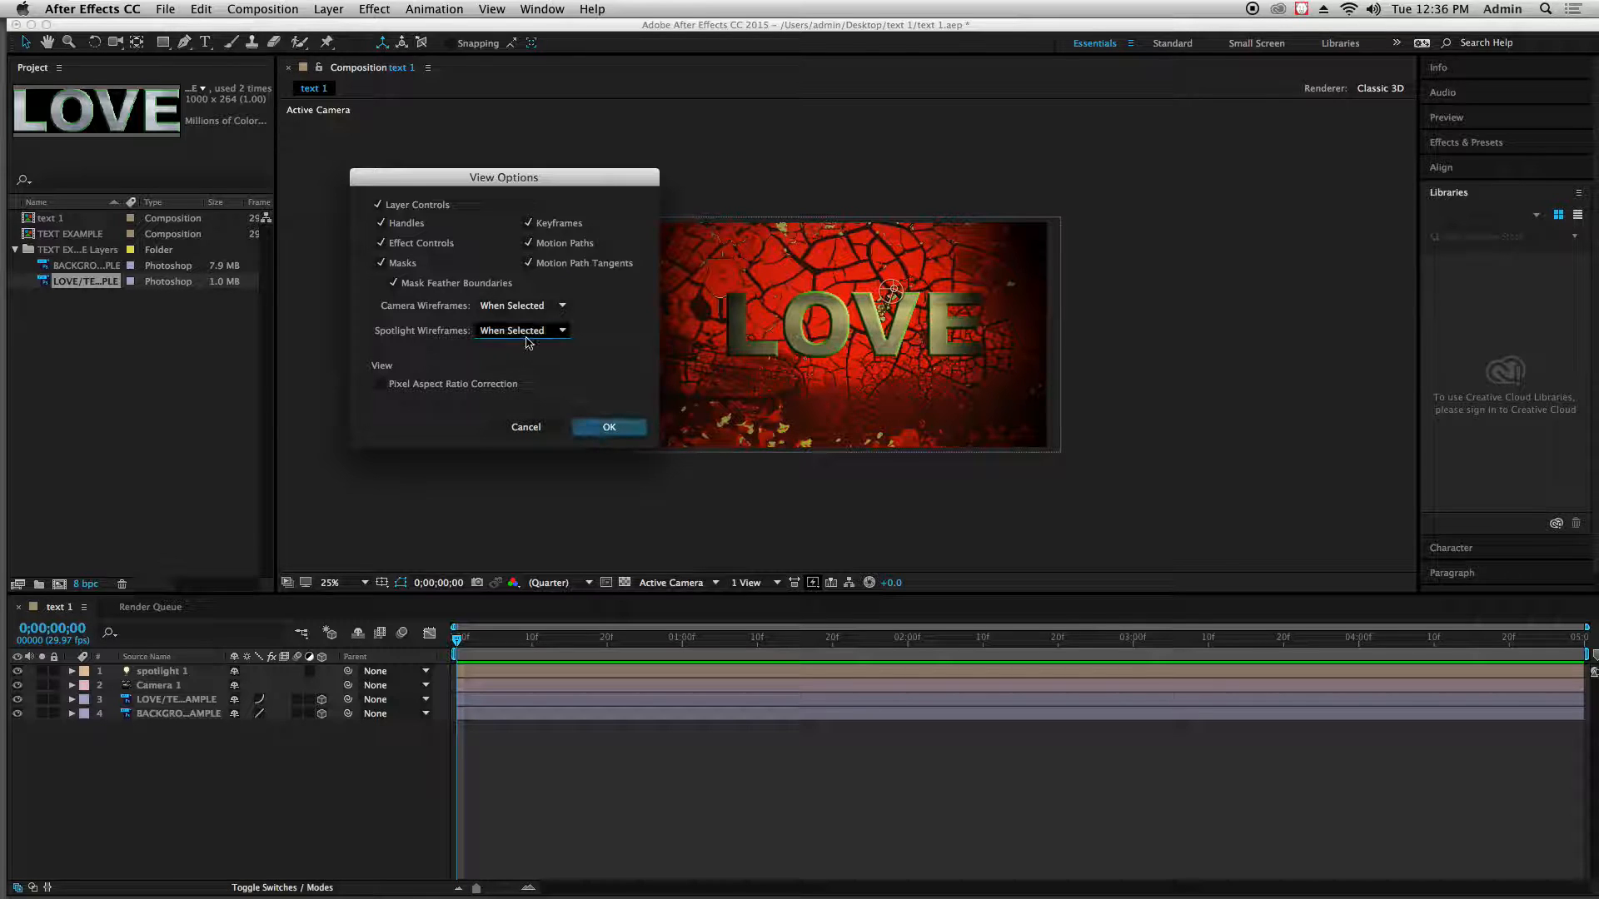
pyautogui.click(608, 427)
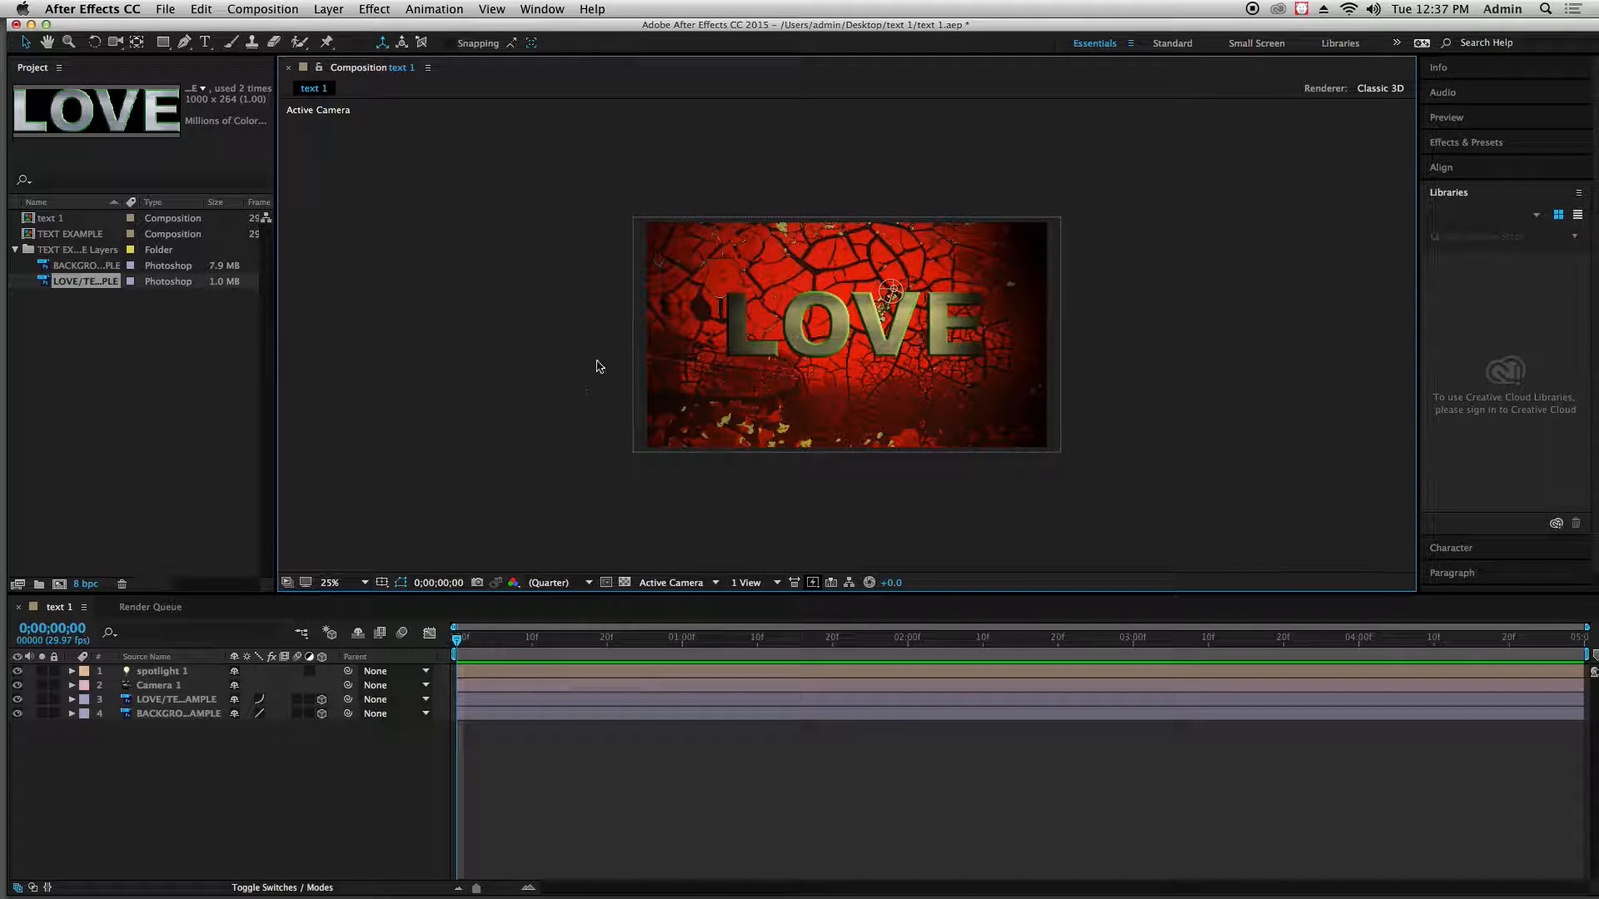
pyautogui.click(892, 292)
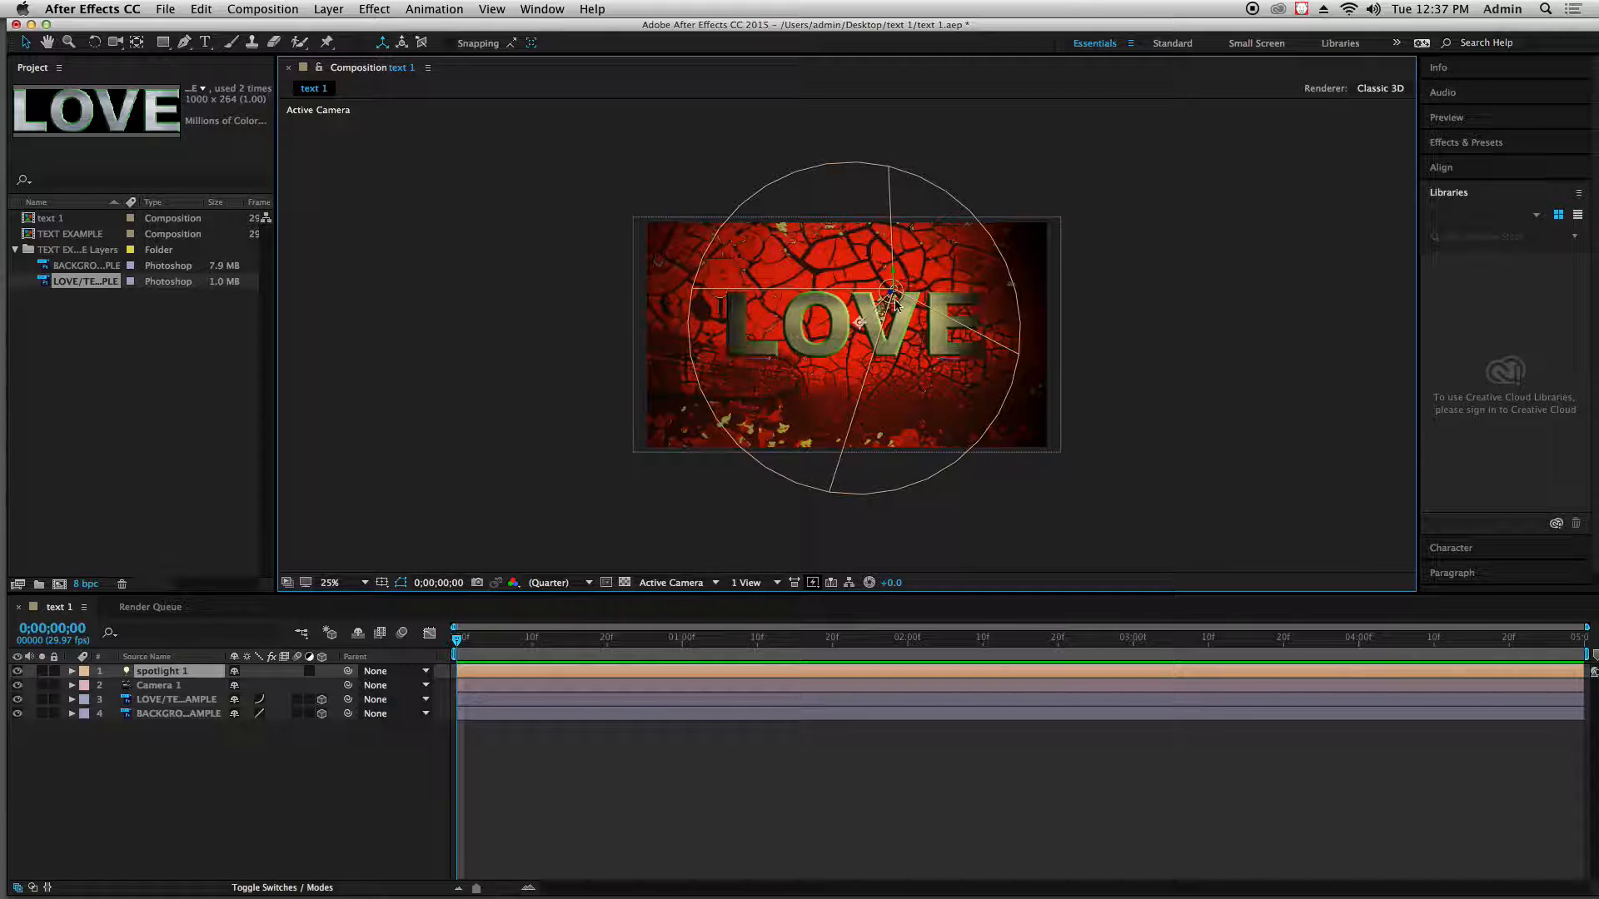
pyautogui.click(510, 526)
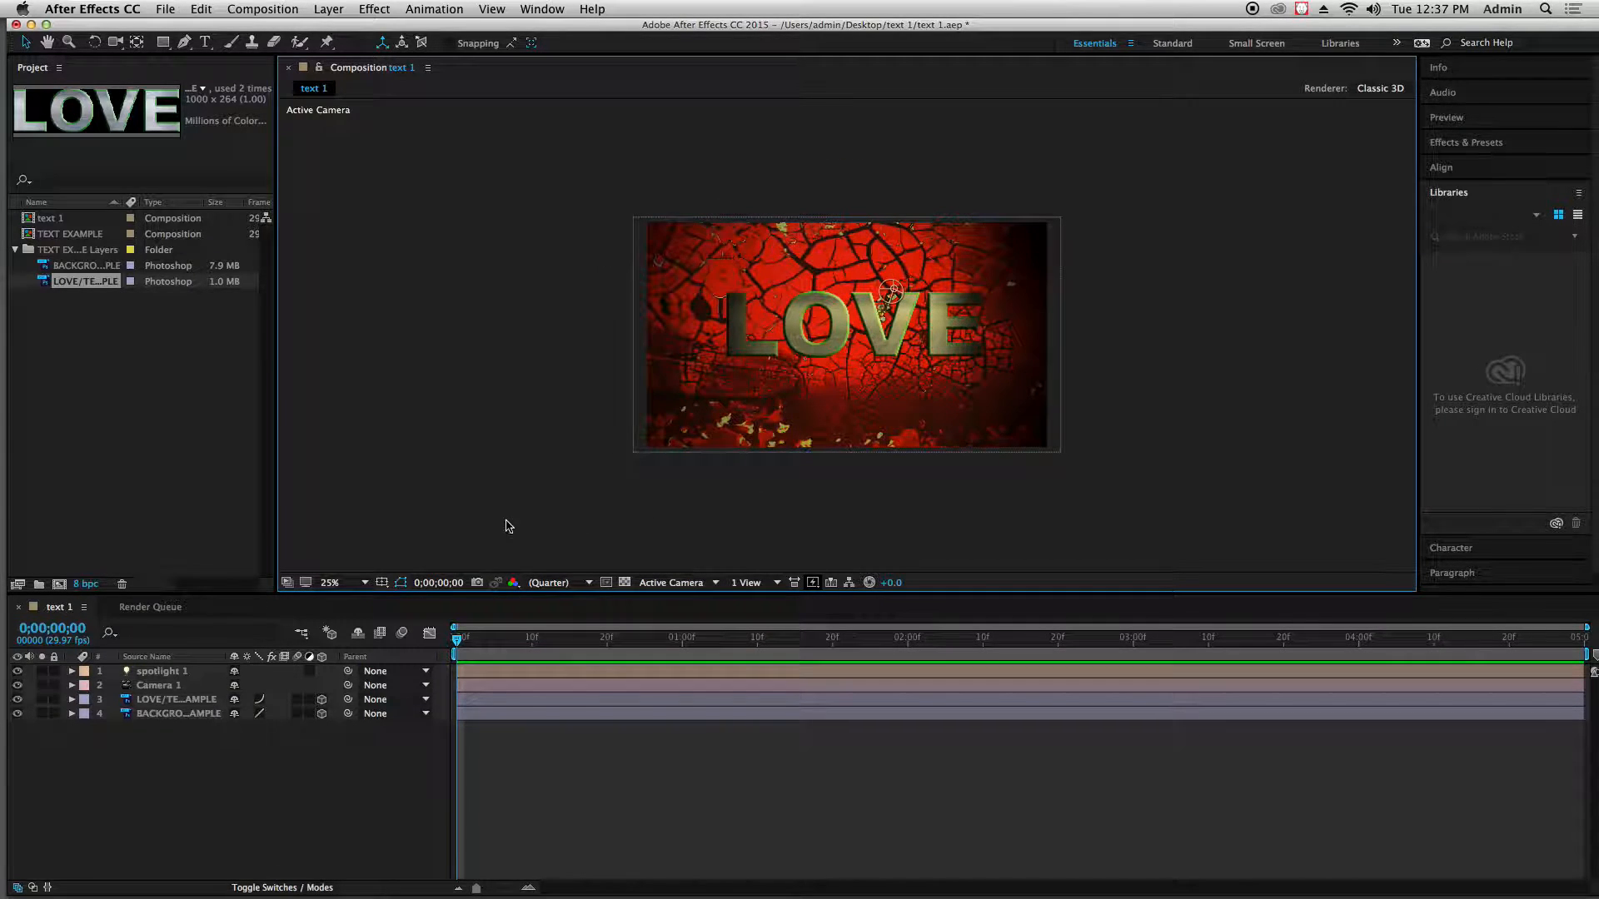
# Set the X orientation of spotlight 1 to 14° in its Transform properties and collapse that group
pyautogui.click(178, 672)
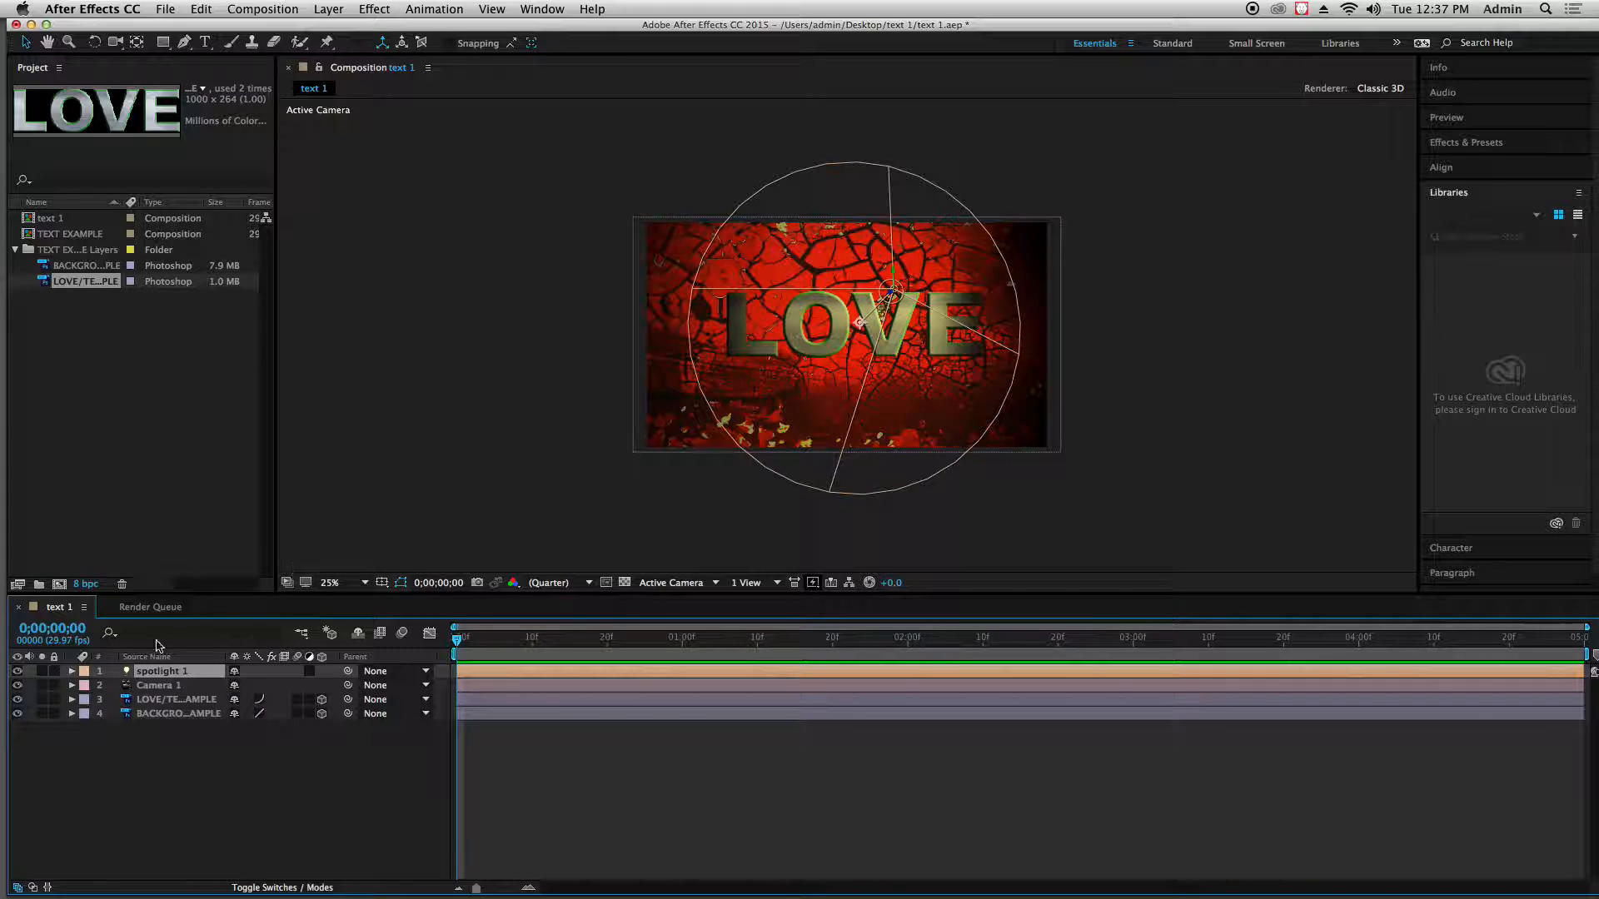
pyautogui.click(72, 672)
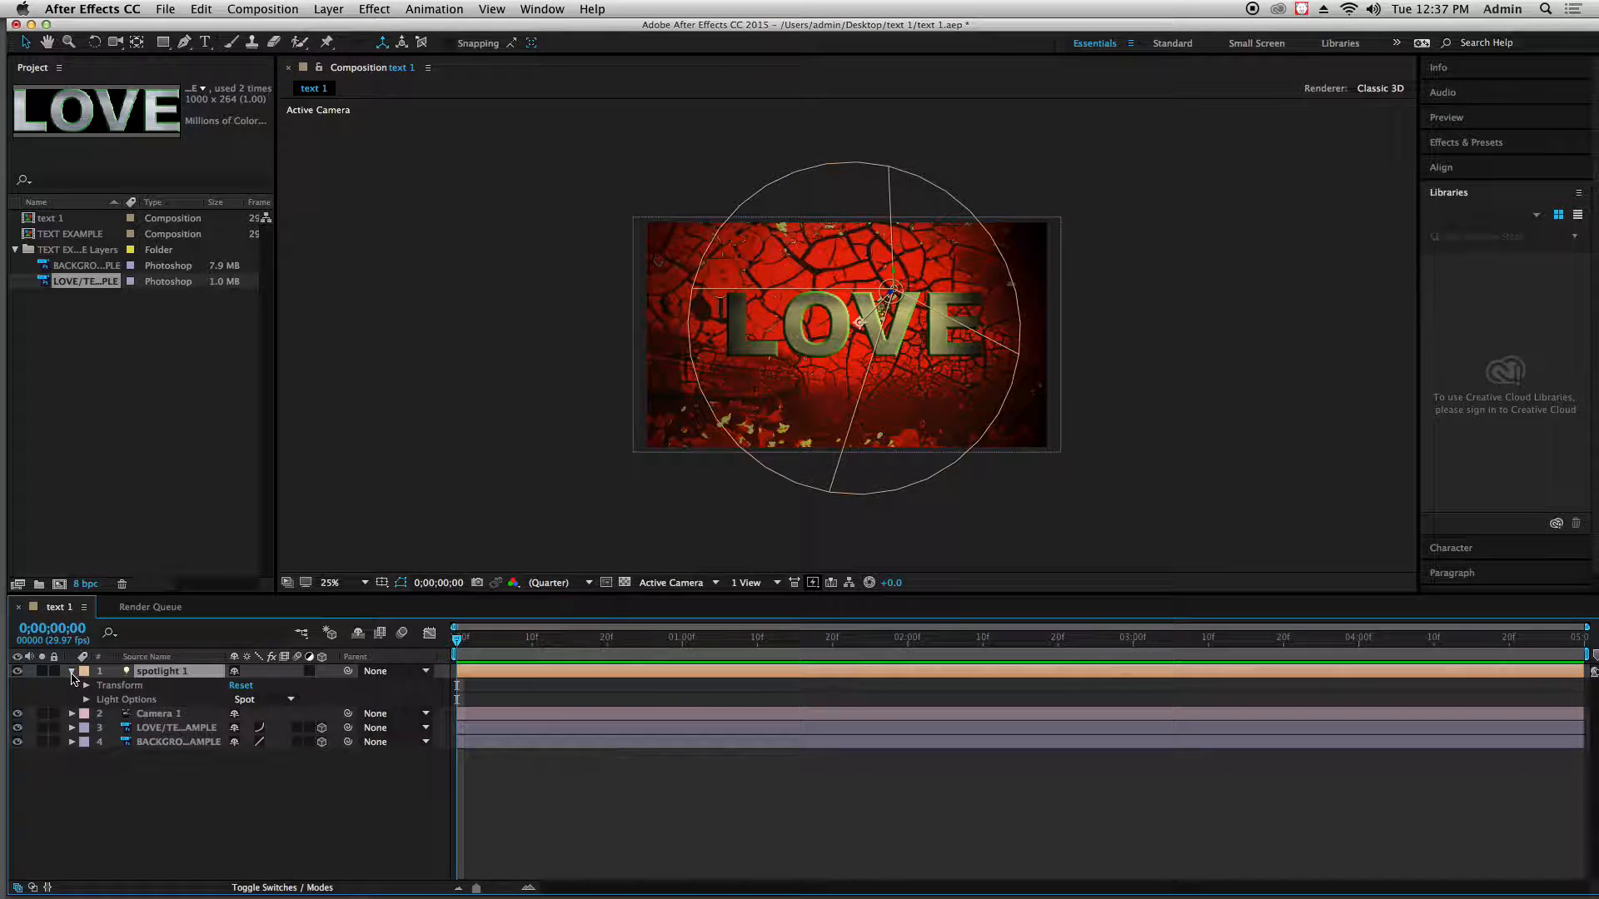
pyautogui.click(87, 686)
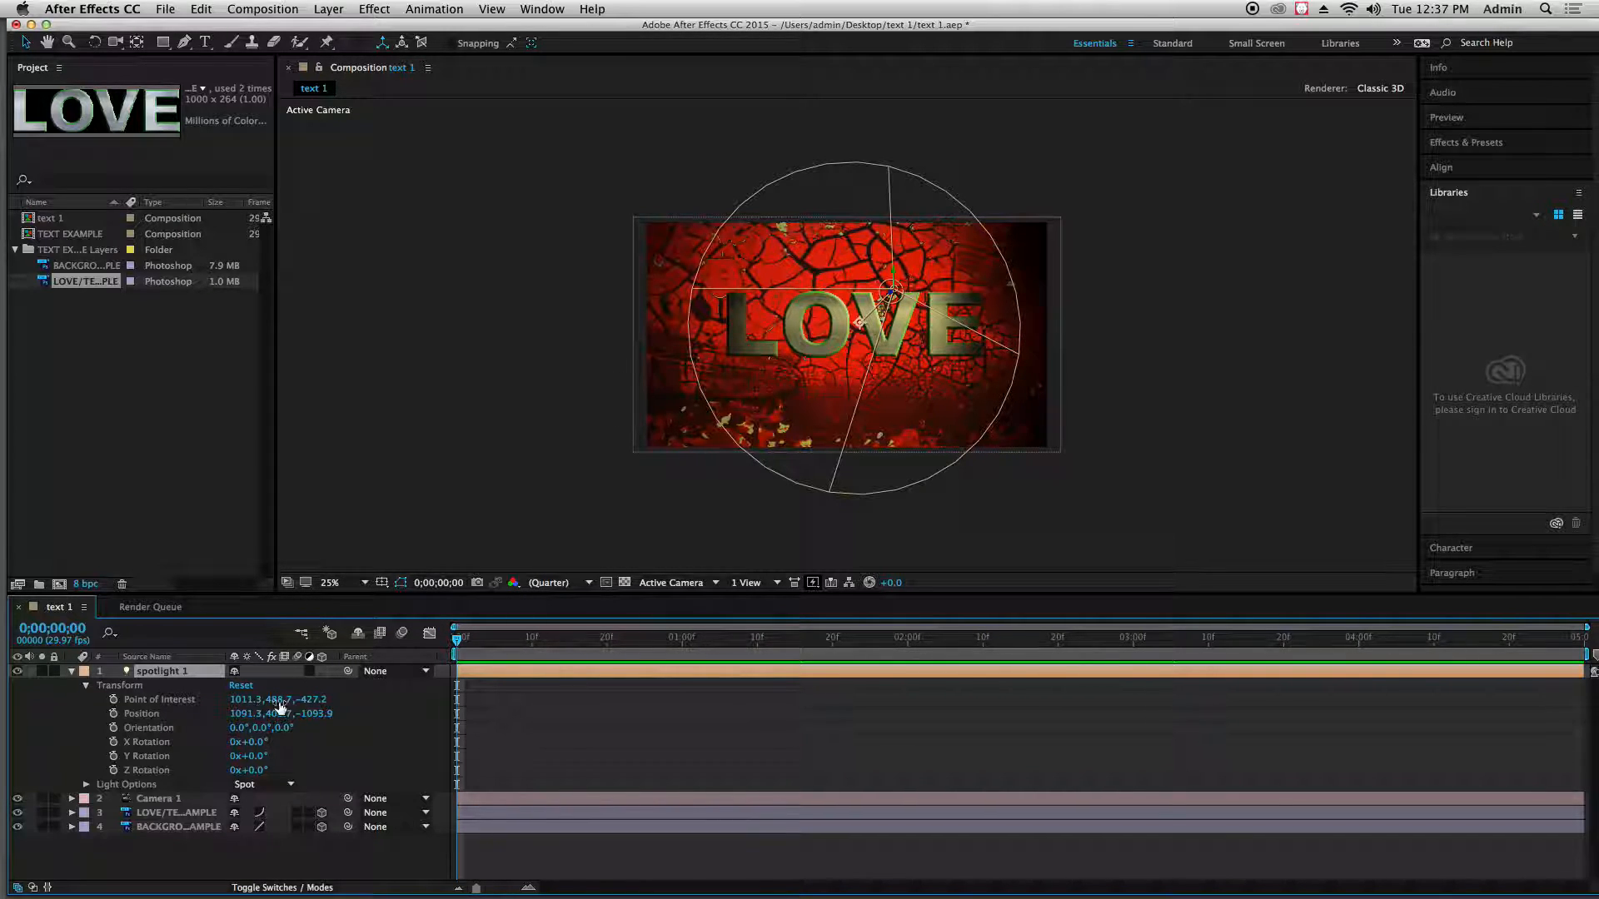
pyautogui.moveTo(236, 733)
pyautogui.mouseDown()
pyautogui.moveTo(186, 718)
pyautogui.moveTo(236, 719)
pyautogui.mouseUp()
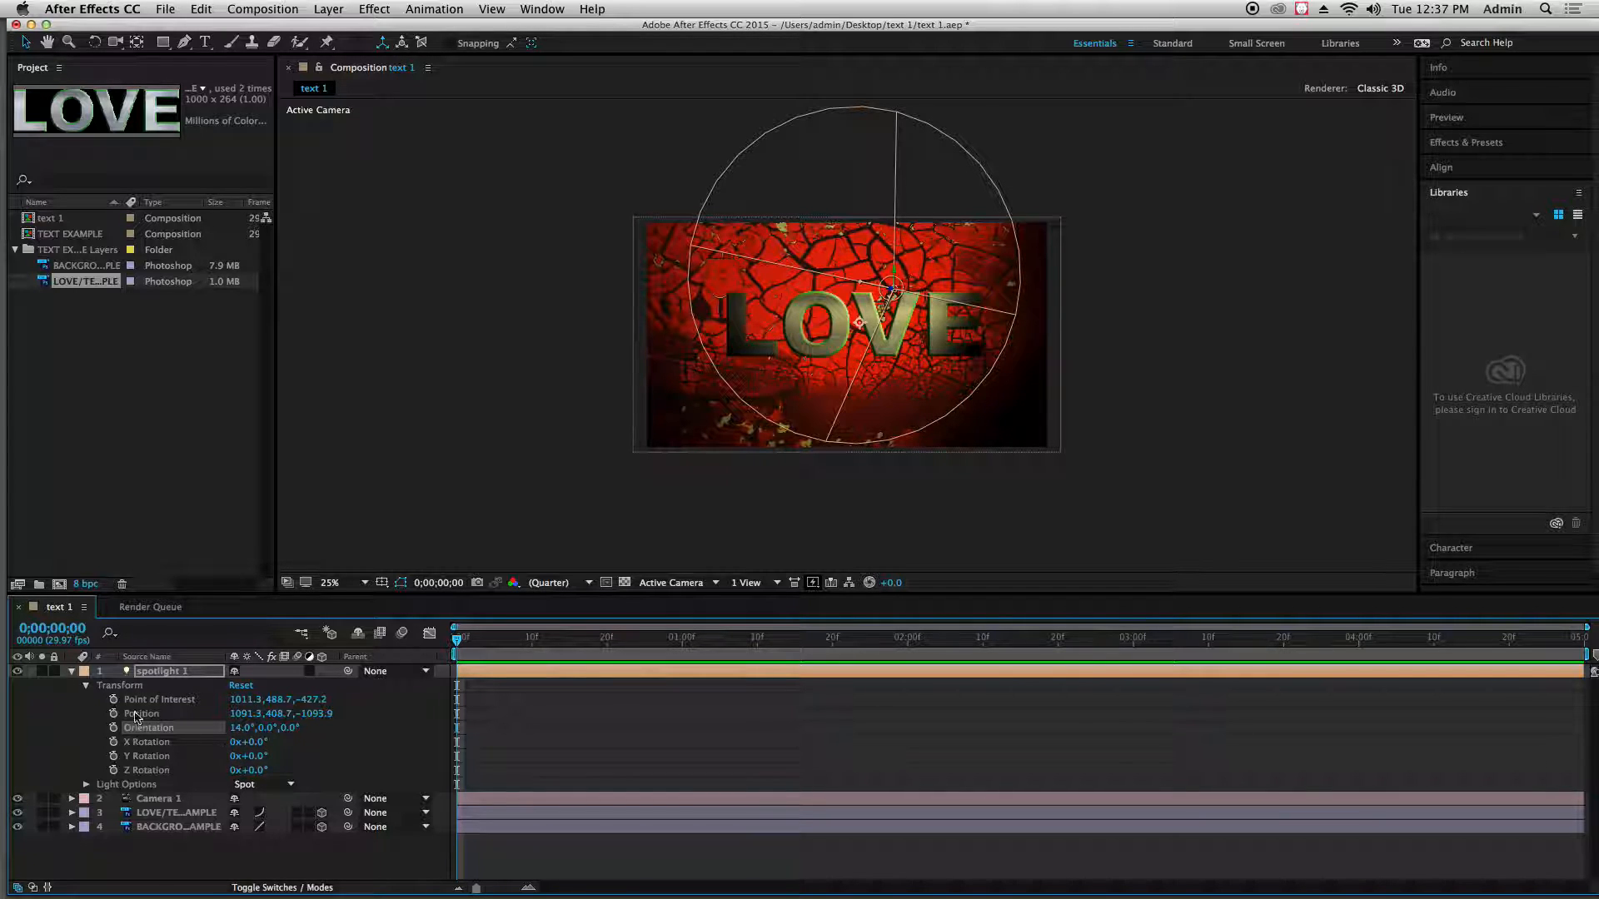
pyautogui.click(86, 686)
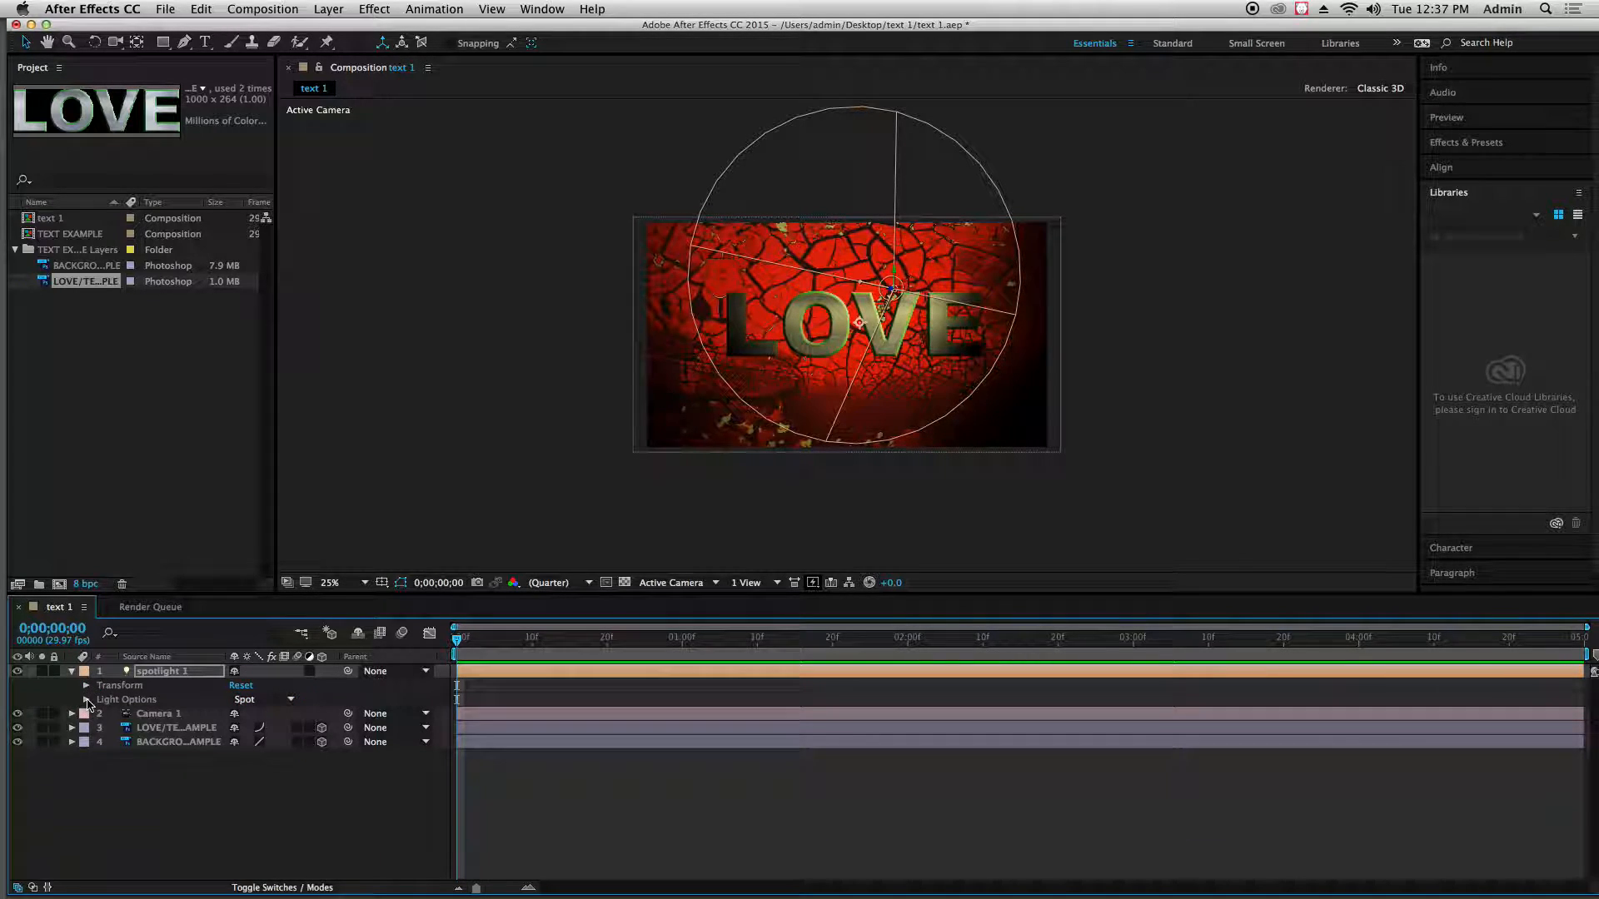
# In the Light Options of spotlight 1, set Intensity to 125%, Cone Angle to 95°, and Cone Feather to 59%
pyautogui.click(87, 701)
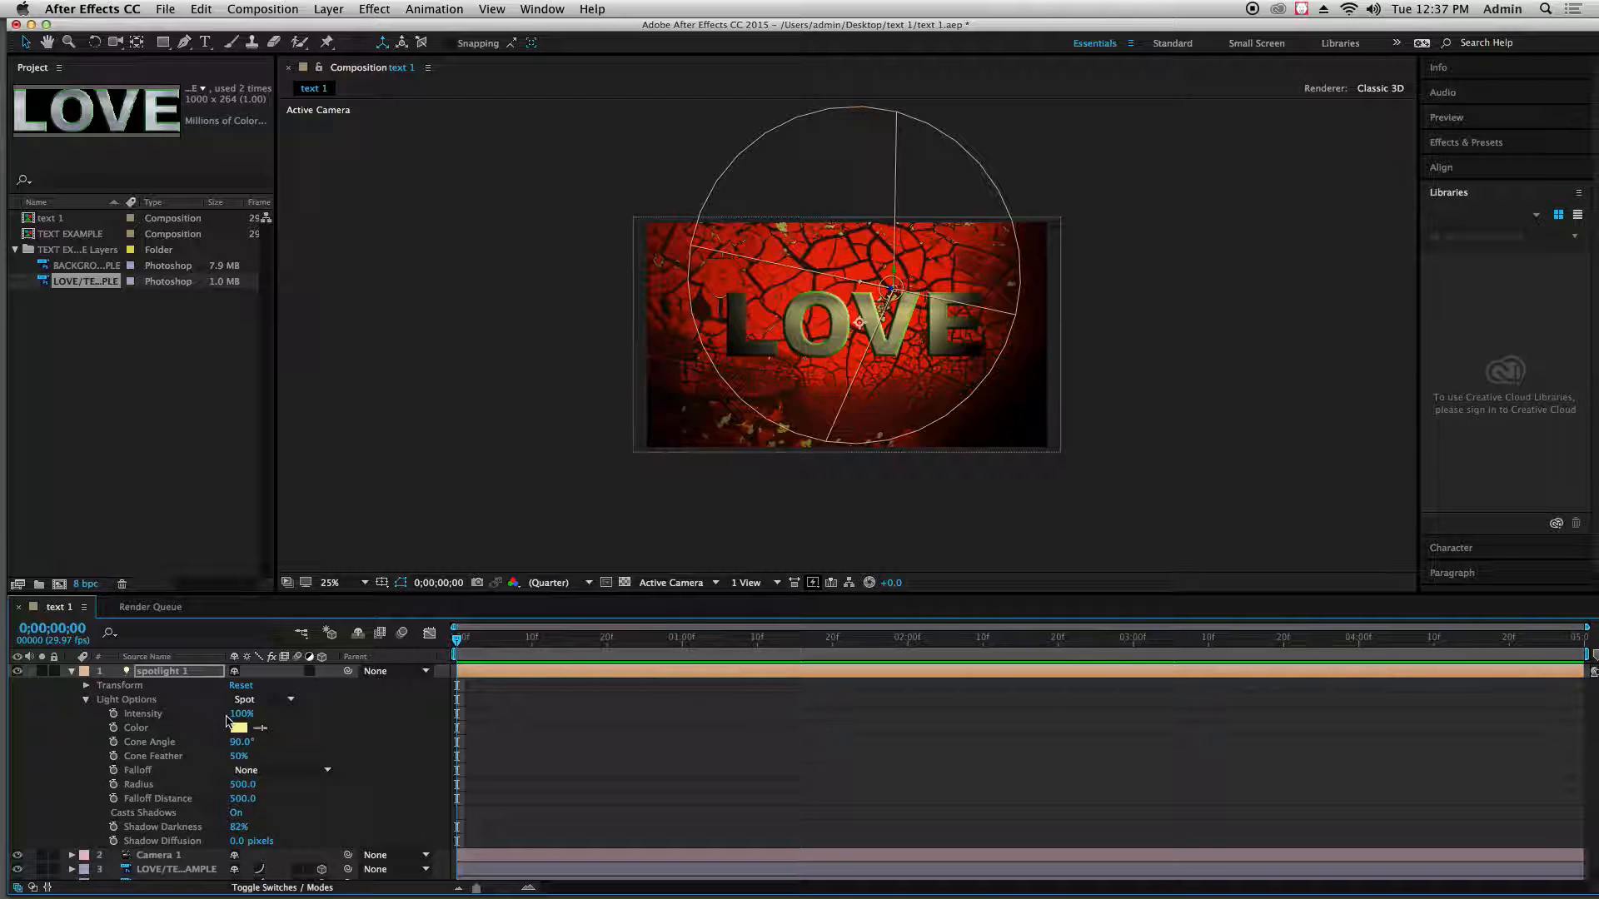
pyautogui.moveTo(235, 715)
pyautogui.mouseDown()
pyautogui.moveTo(275, 715)
pyautogui.moveTo(253, 723)
pyautogui.mouseUp()
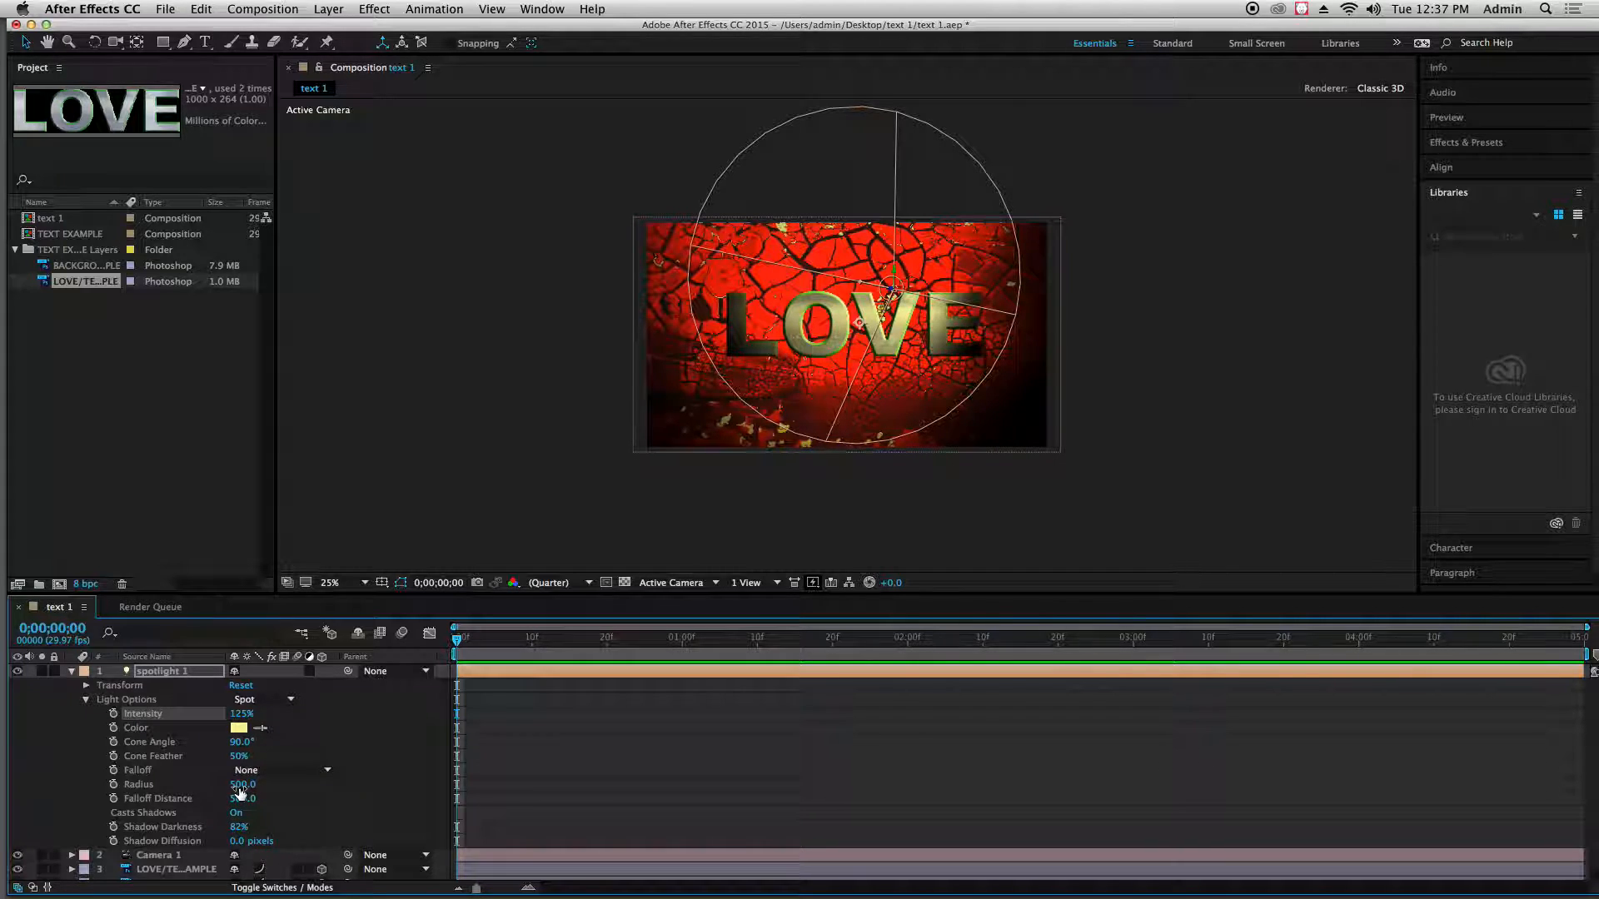
pyautogui.moveTo(239, 748)
pyautogui.mouseDown()
pyautogui.moveTo(265, 744)
pyautogui.moveTo(175, 765)
pyautogui.moveTo(224, 764)
pyautogui.mouseUp()
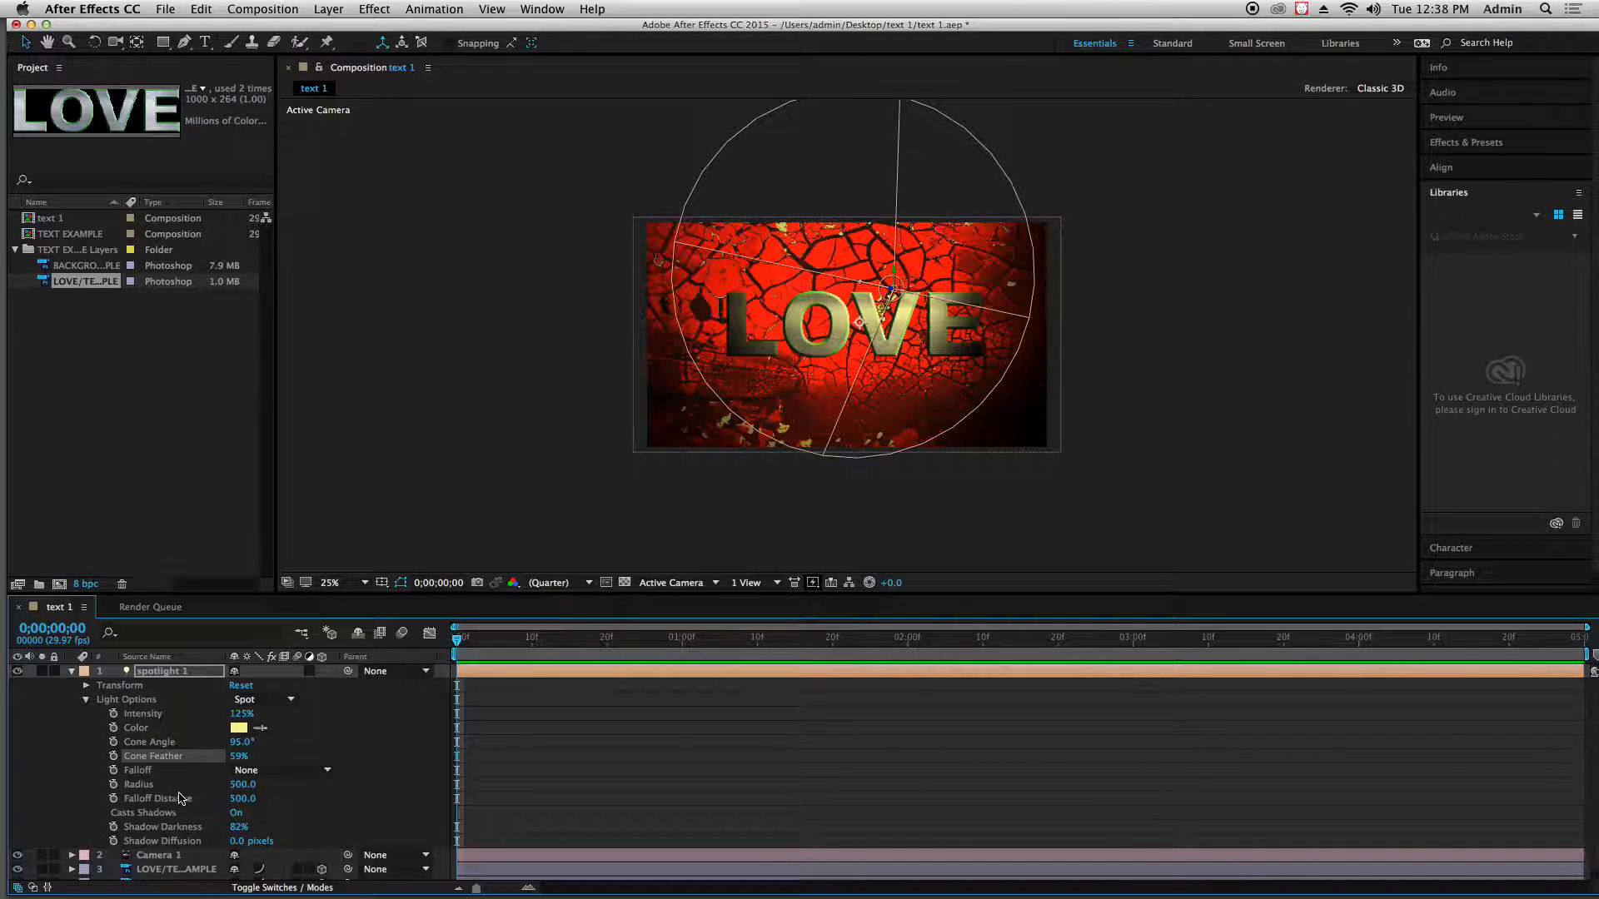
pyautogui.scroll(-1, 164, 798)
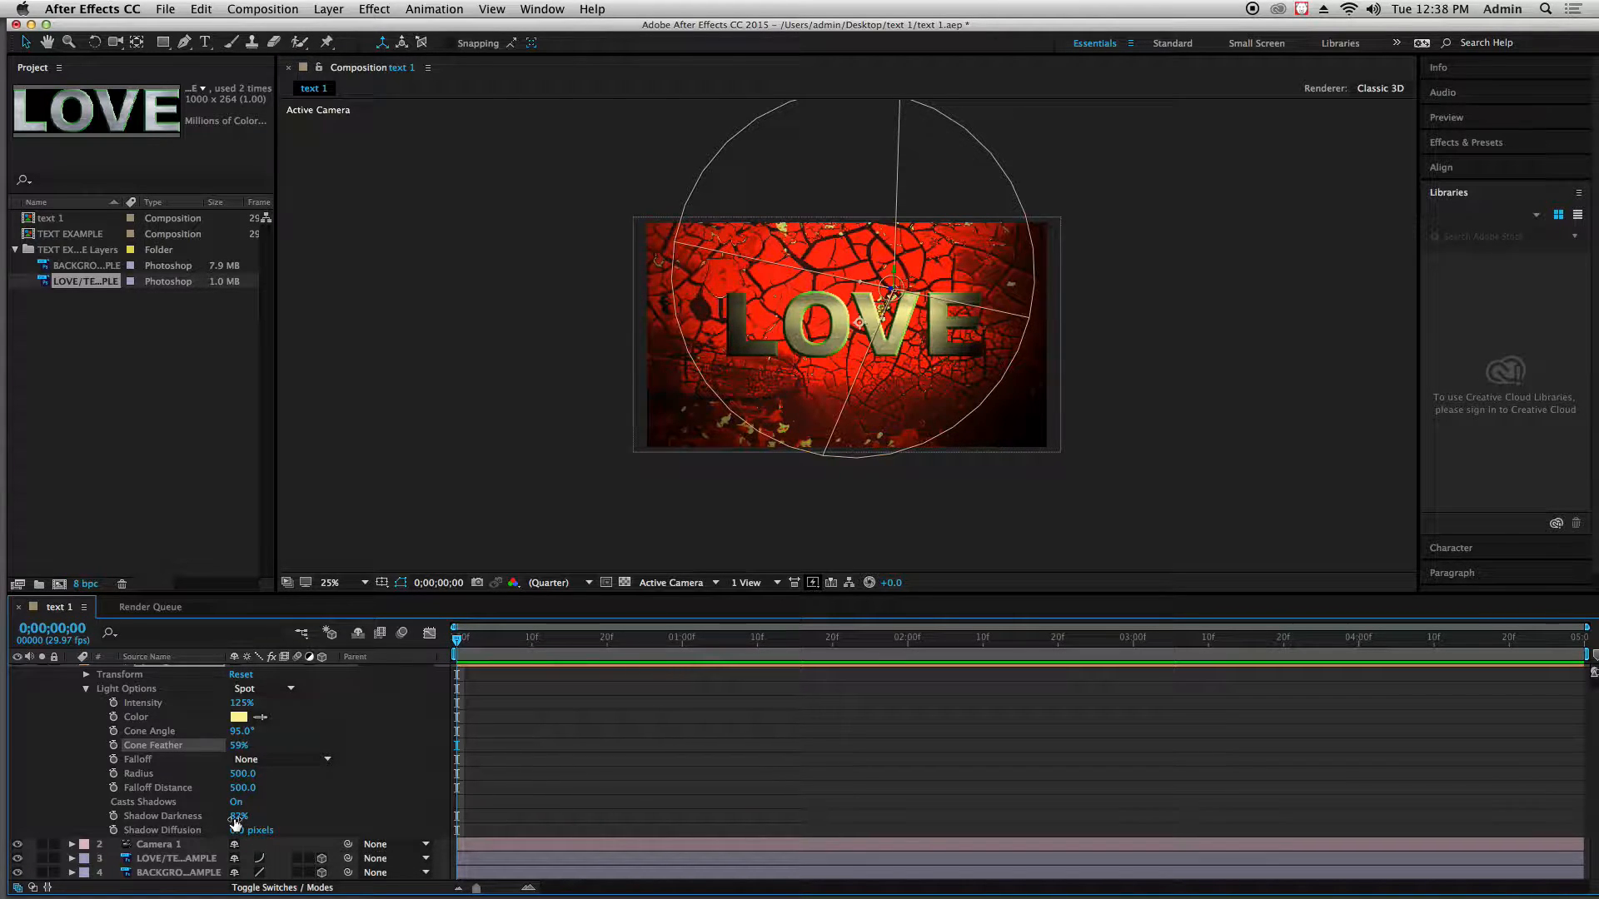
pyautogui.scroll(1, 343, 764)
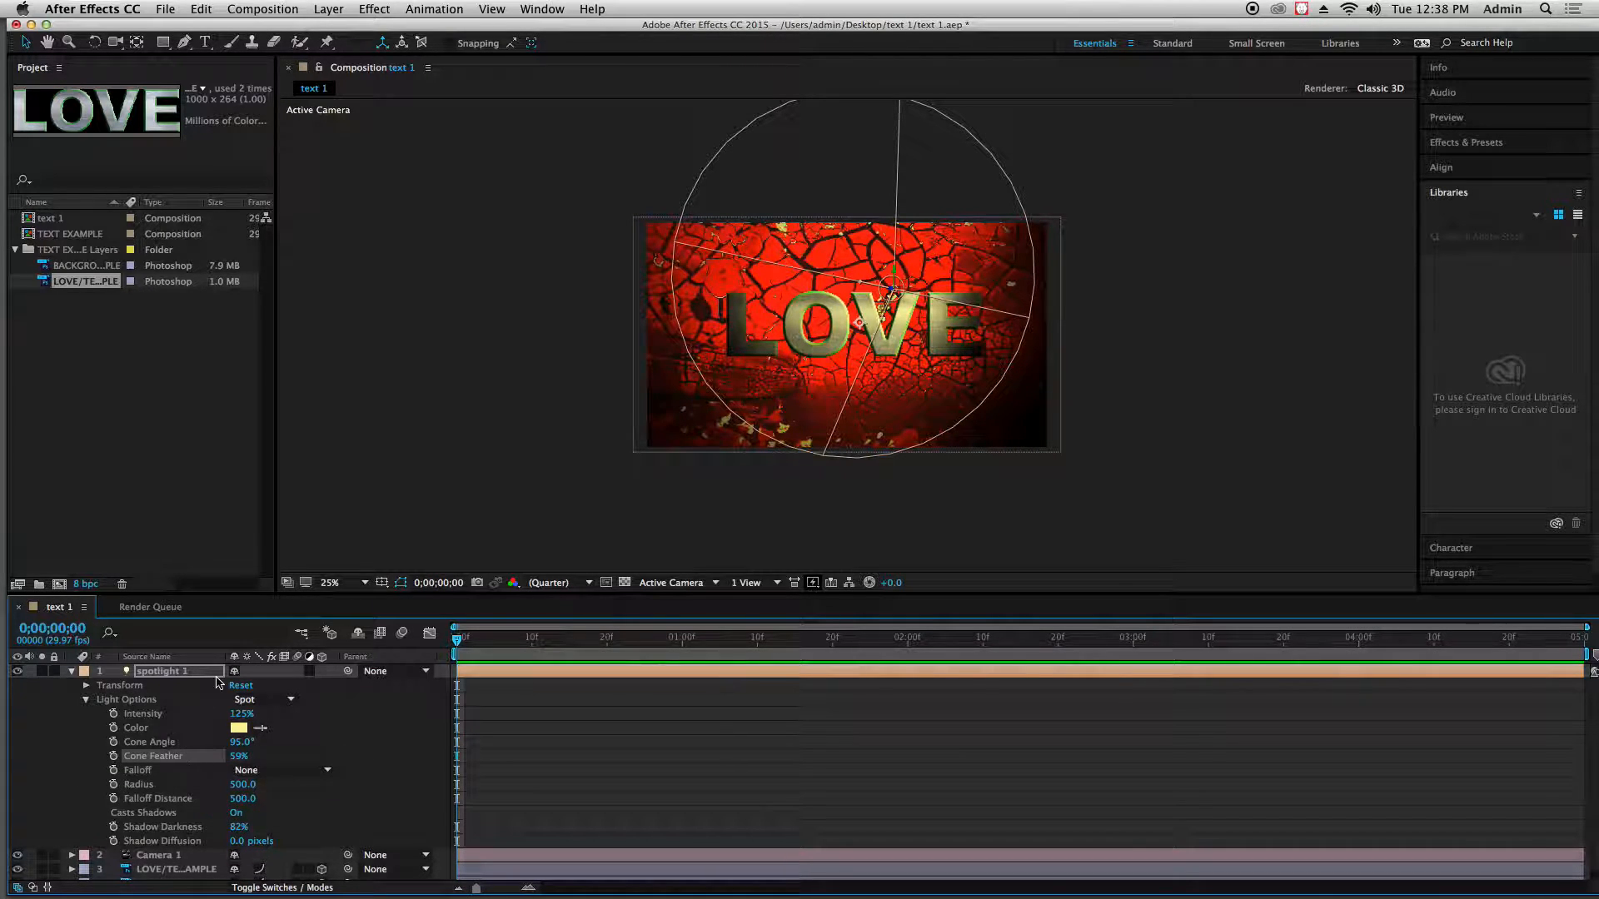
# In the Material Options of the LOVE text layer, turn Casts Shadows on and set Light Transmission to 43%
pyautogui.click(72, 671)
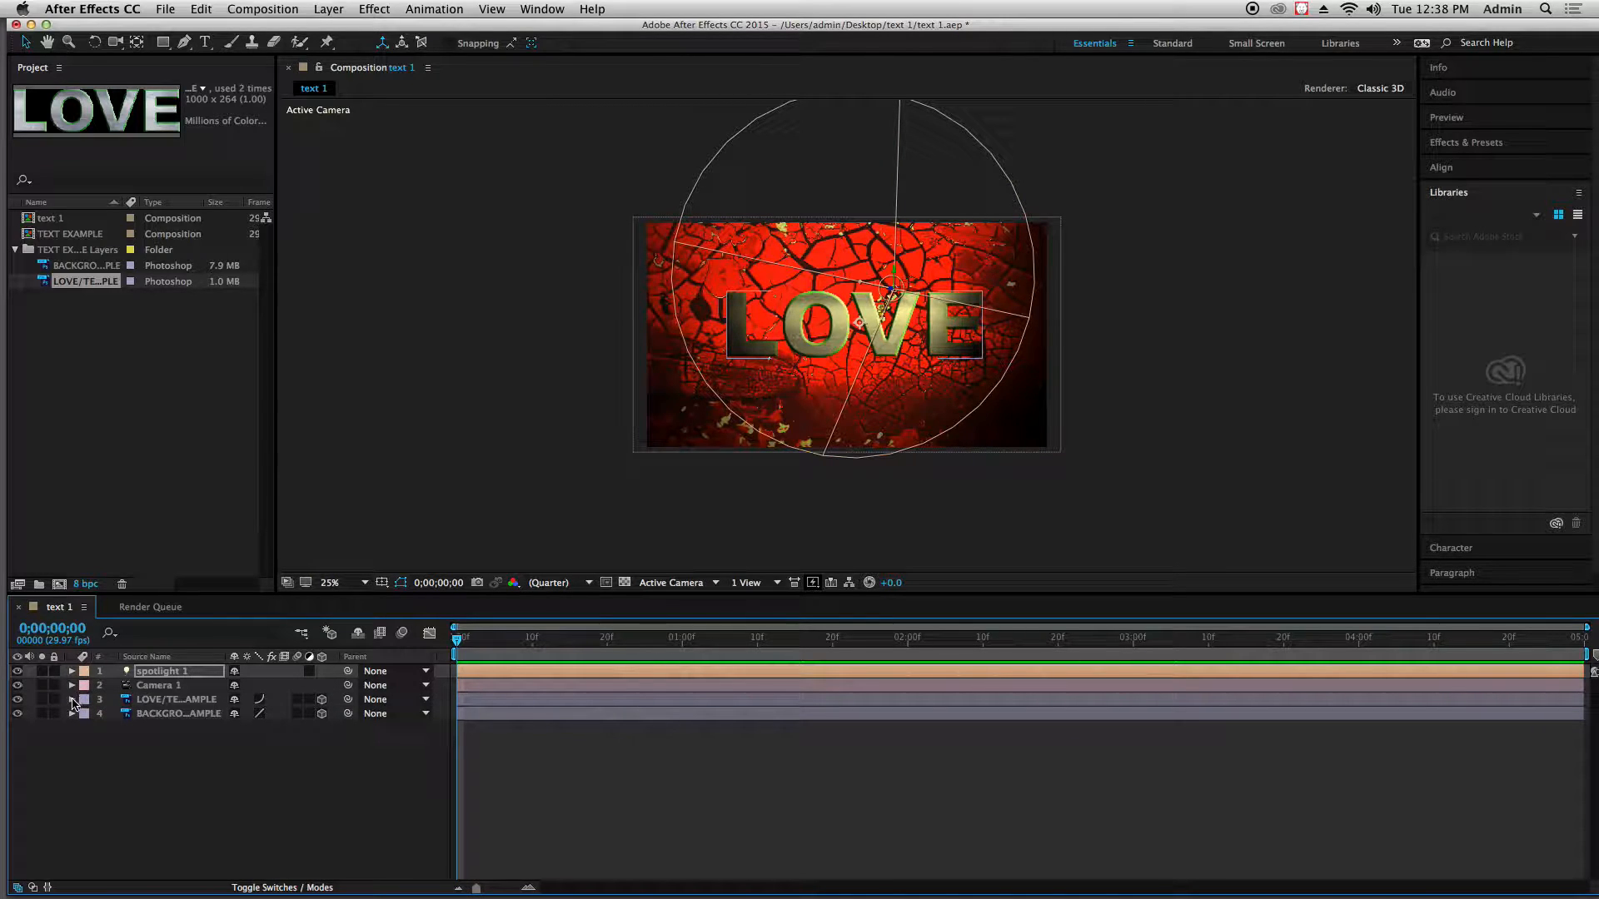
pyautogui.click(72, 700)
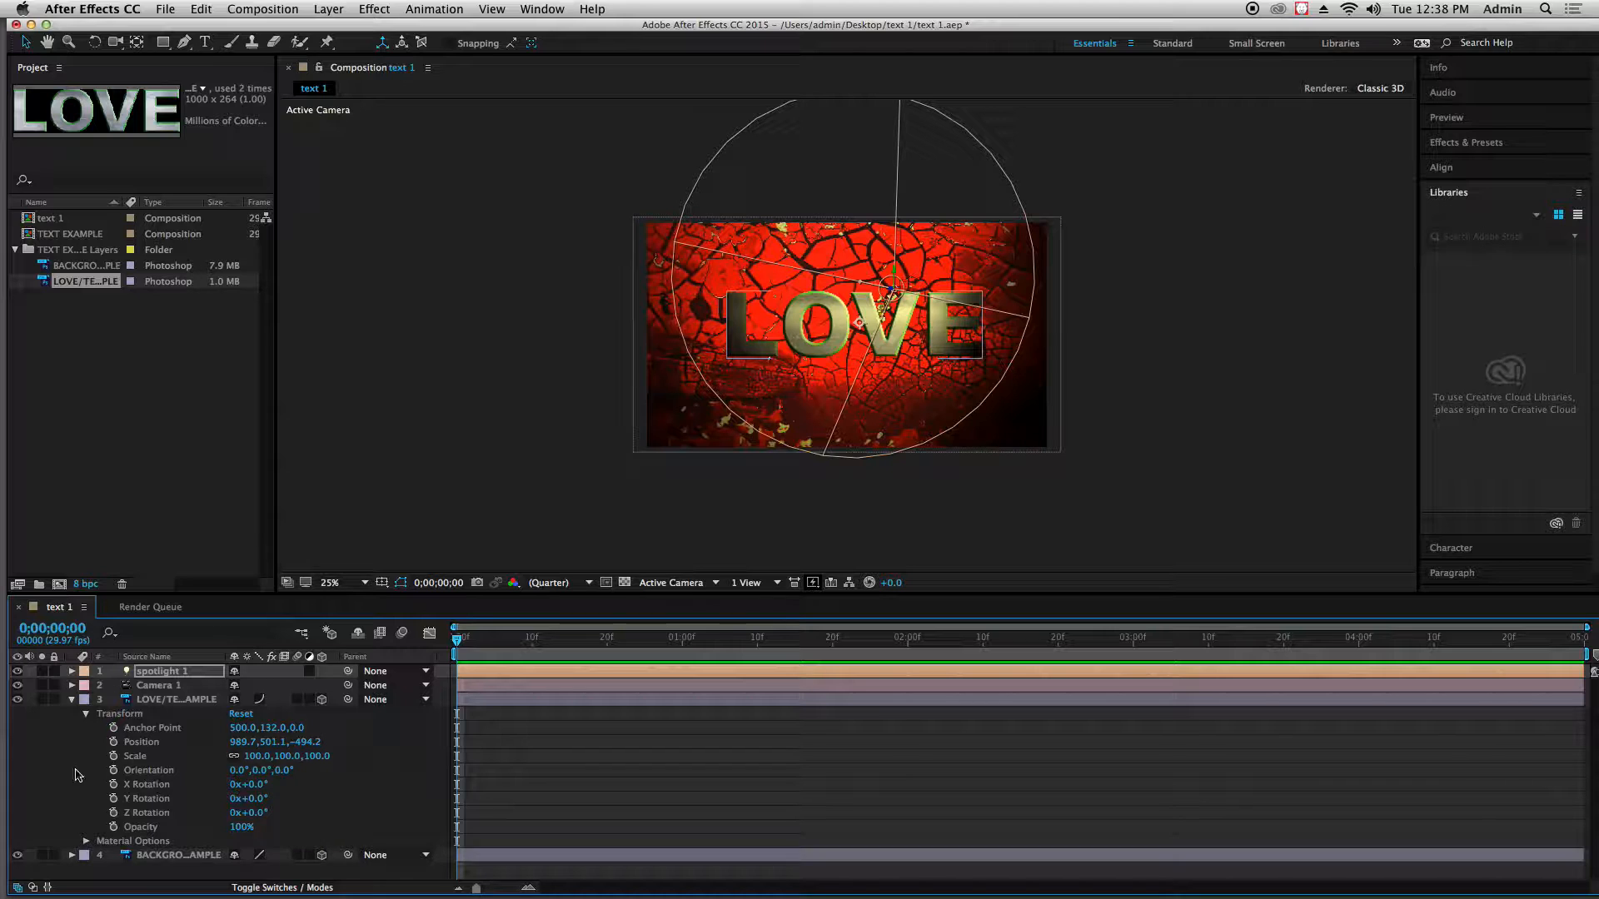
pyautogui.click(86, 715)
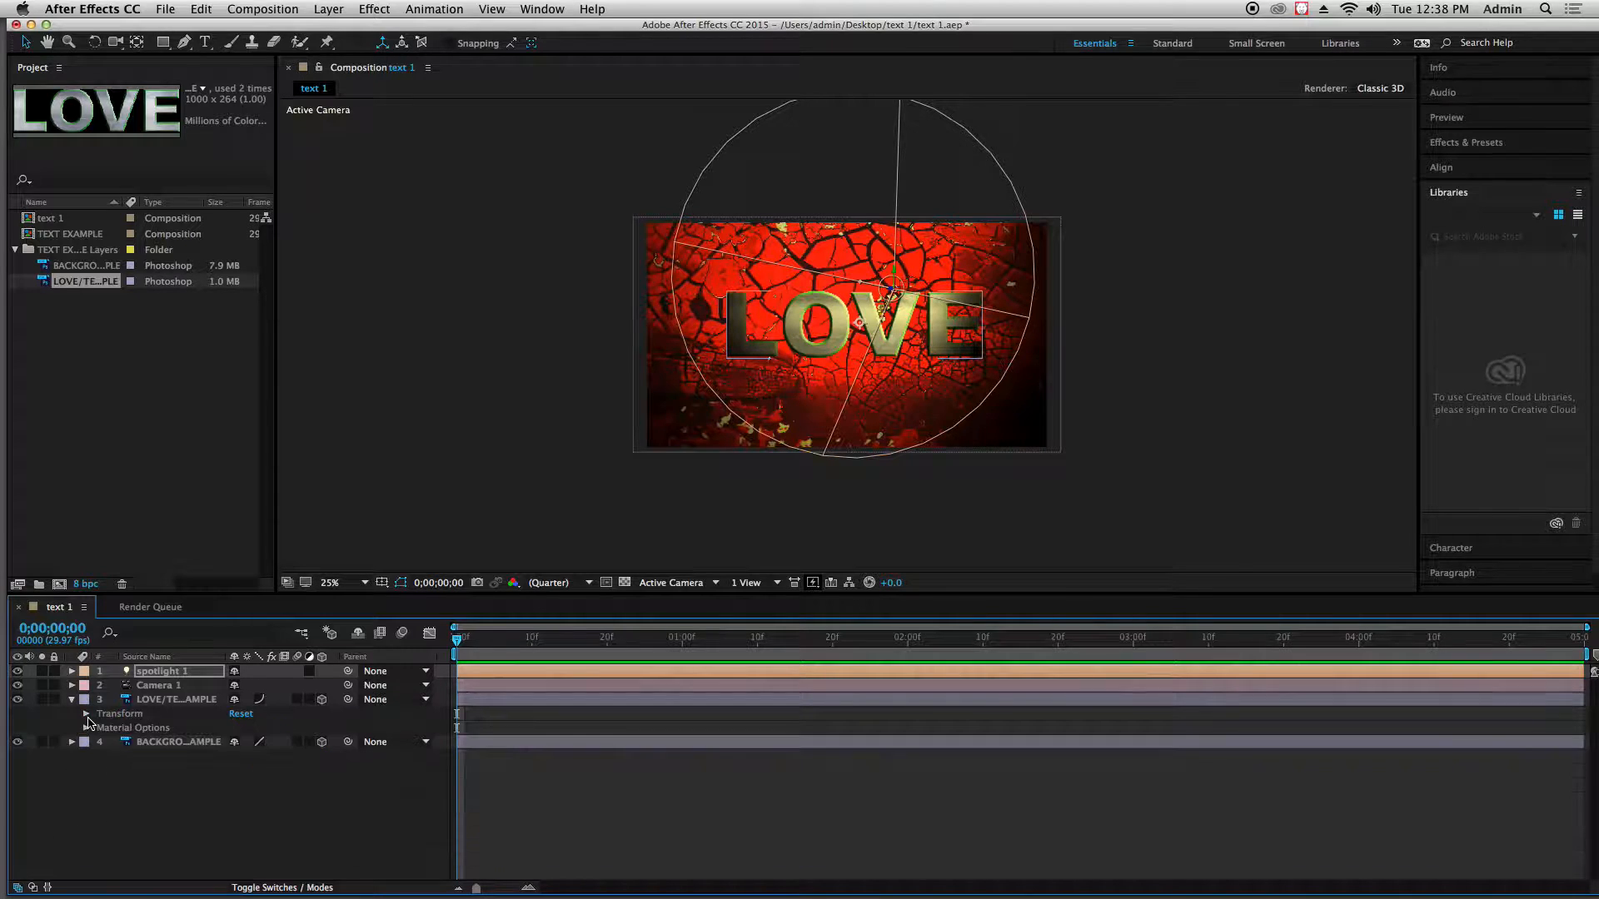
pyautogui.click(162, 700)
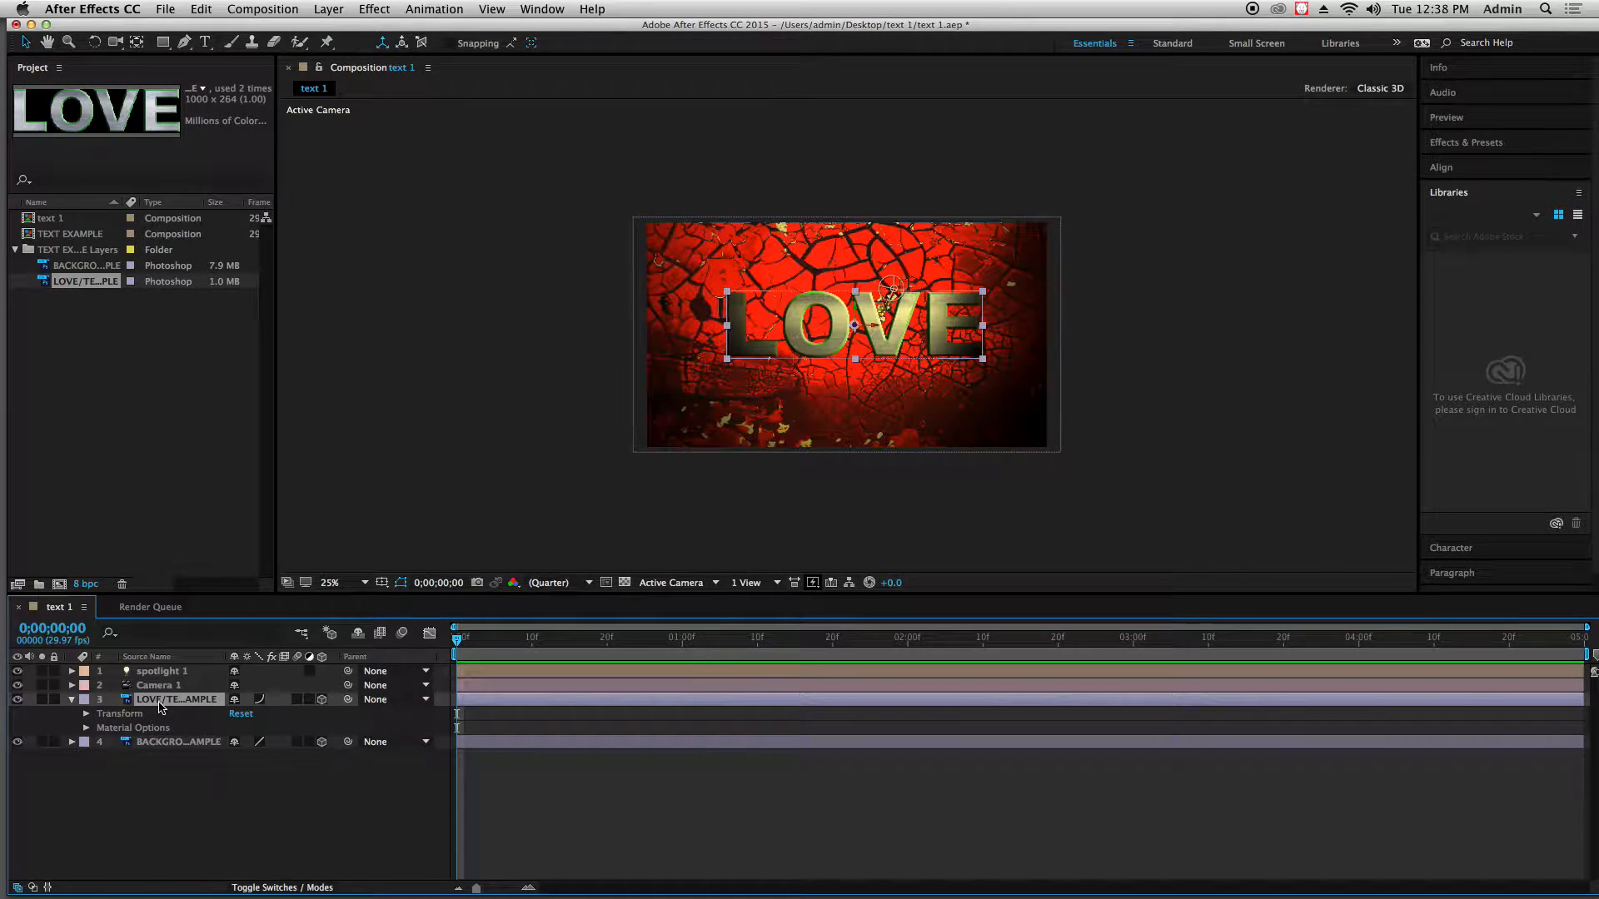
pyautogui.click(85, 729)
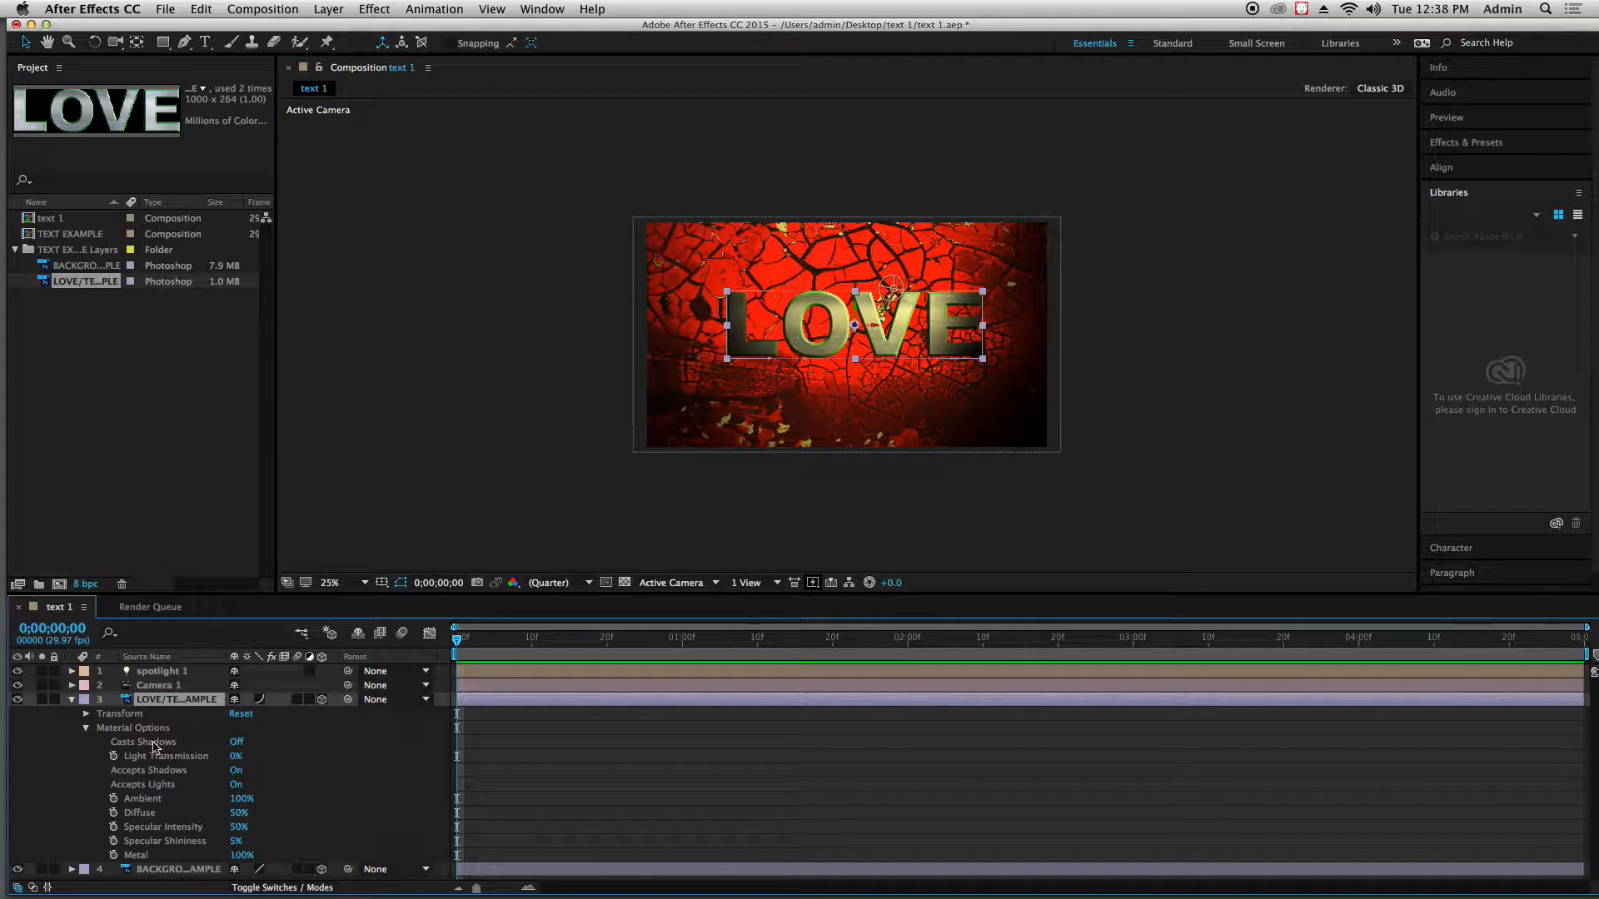
pyautogui.click(237, 742)
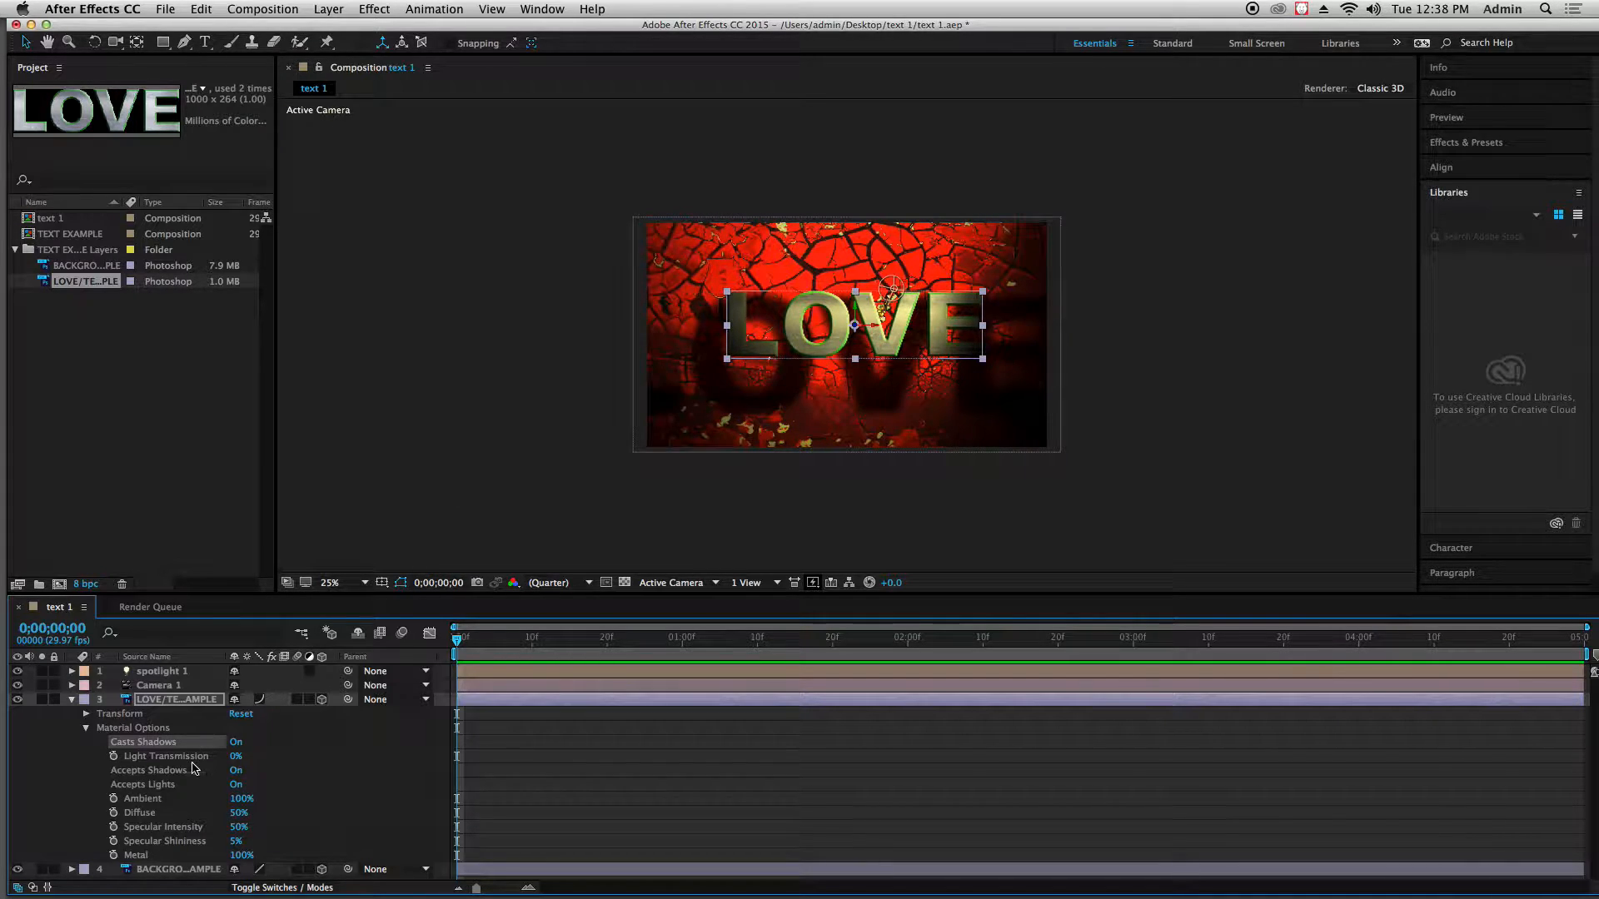
pyautogui.moveTo(235, 763); pyautogui.dragTo(258, 760)
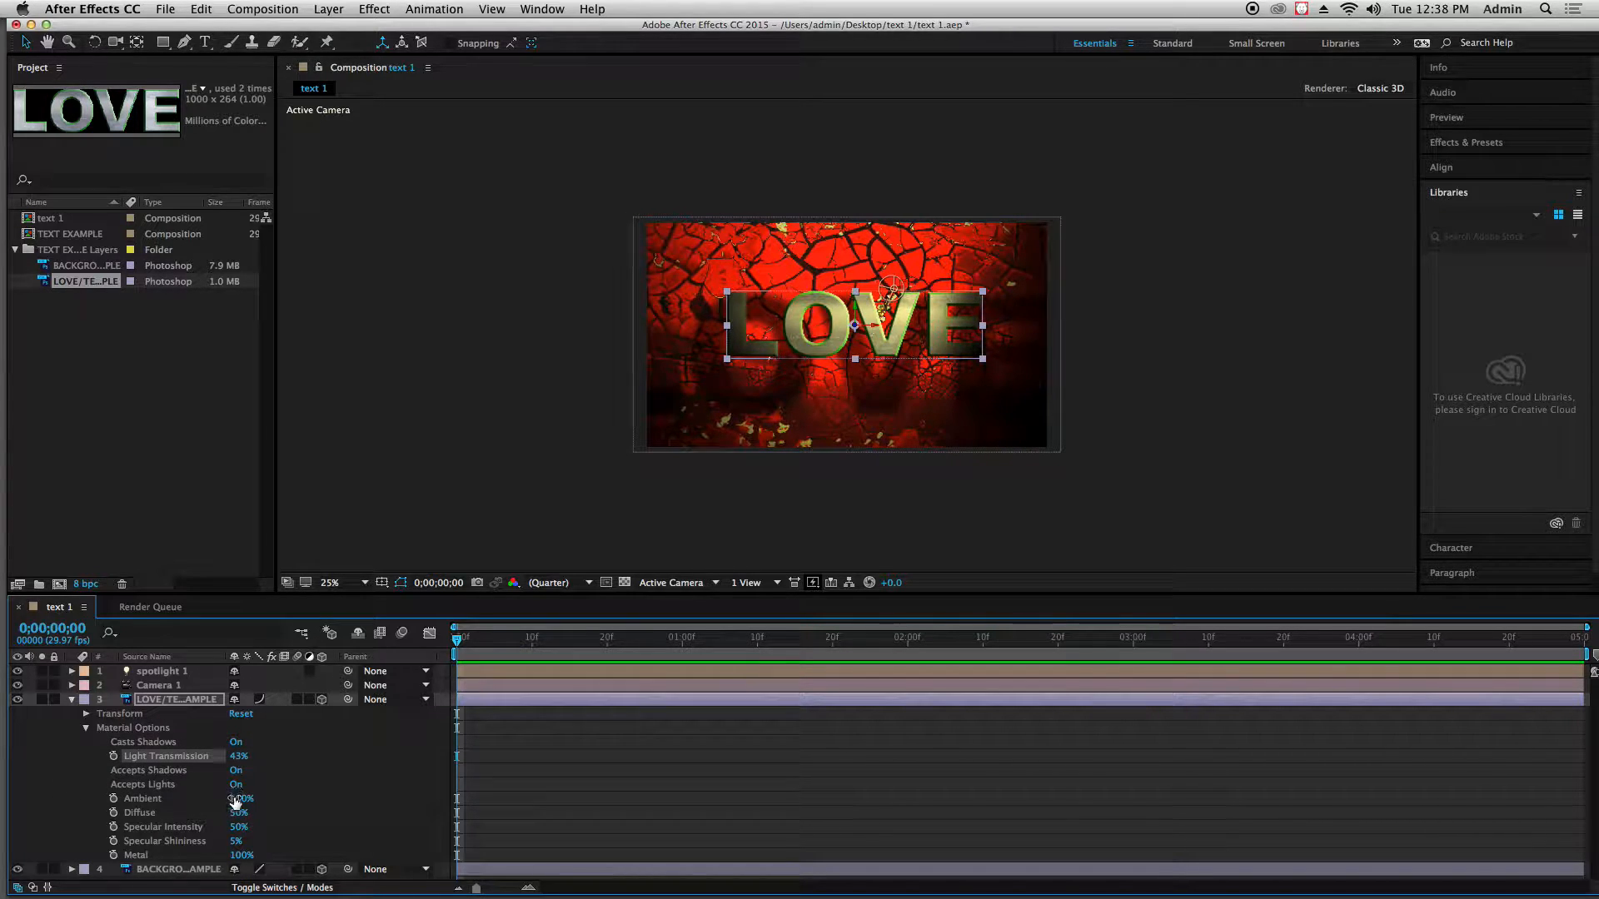
# Set the LOVE text layer's Specular Intensity to 65% and Metal to 95%, and collapse its Material Options
pyautogui.moveTo(237, 801)
pyautogui.mouseDown()
pyautogui.moveTo(267, 803)
pyautogui.moveTo(236, 828)
pyautogui.moveTo(249, 827)
pyautogui.mouseUp()
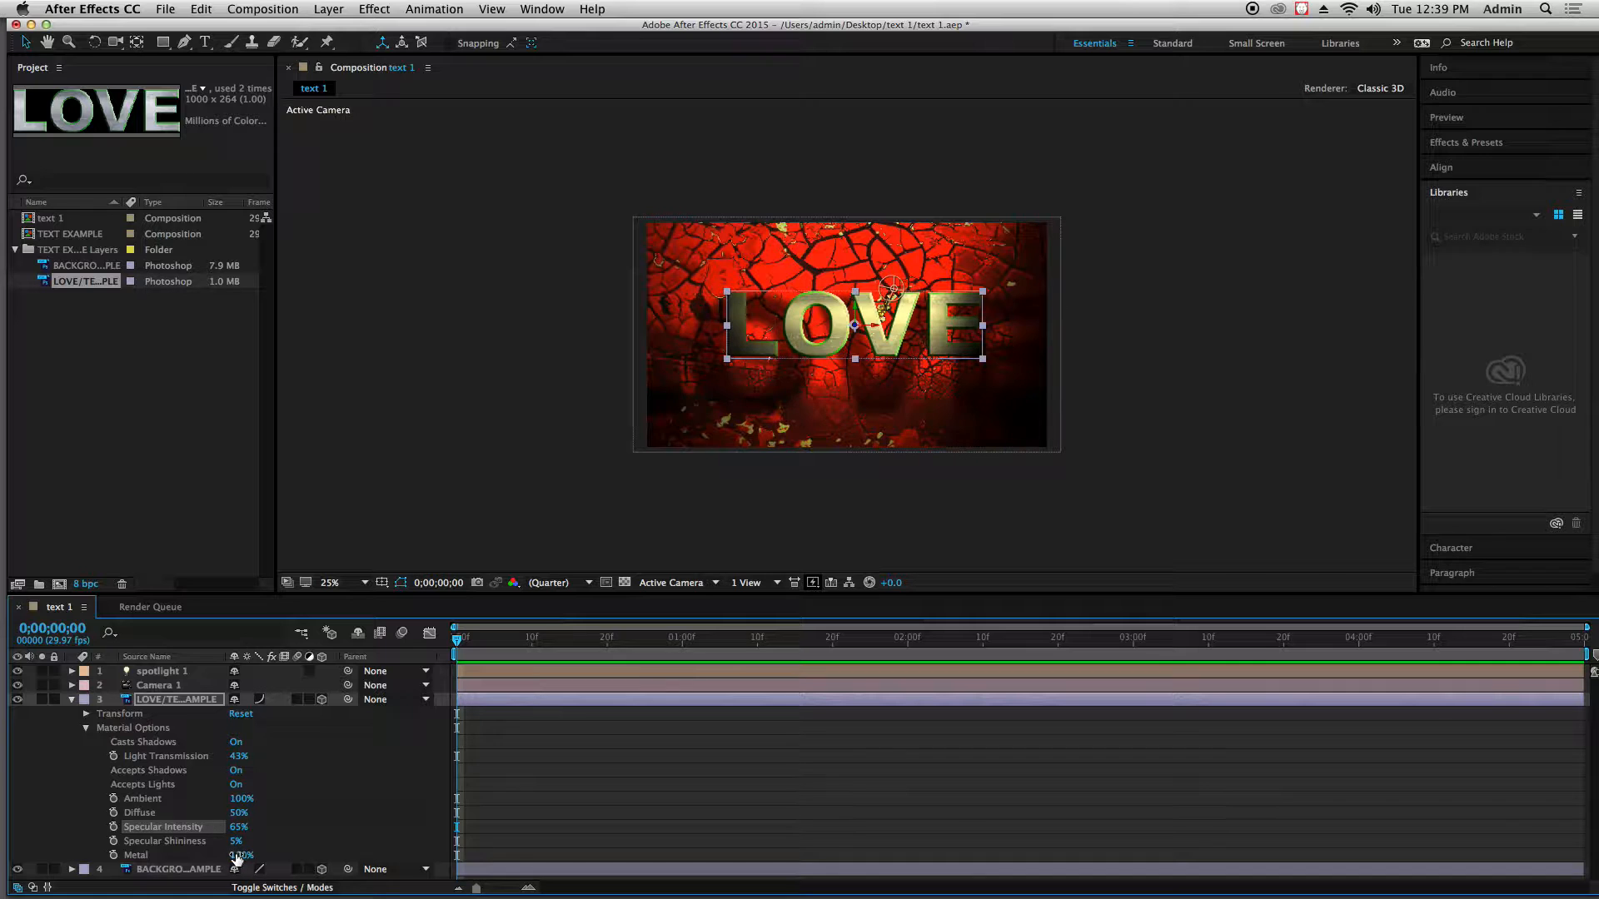
pyautogui.moveTo(237, 856)
pyautogui.mouseDown()
pyautogui.moveTo(192, 857)
pyautogui.moveTo(244, 848)
pyautogui.mouseUp()
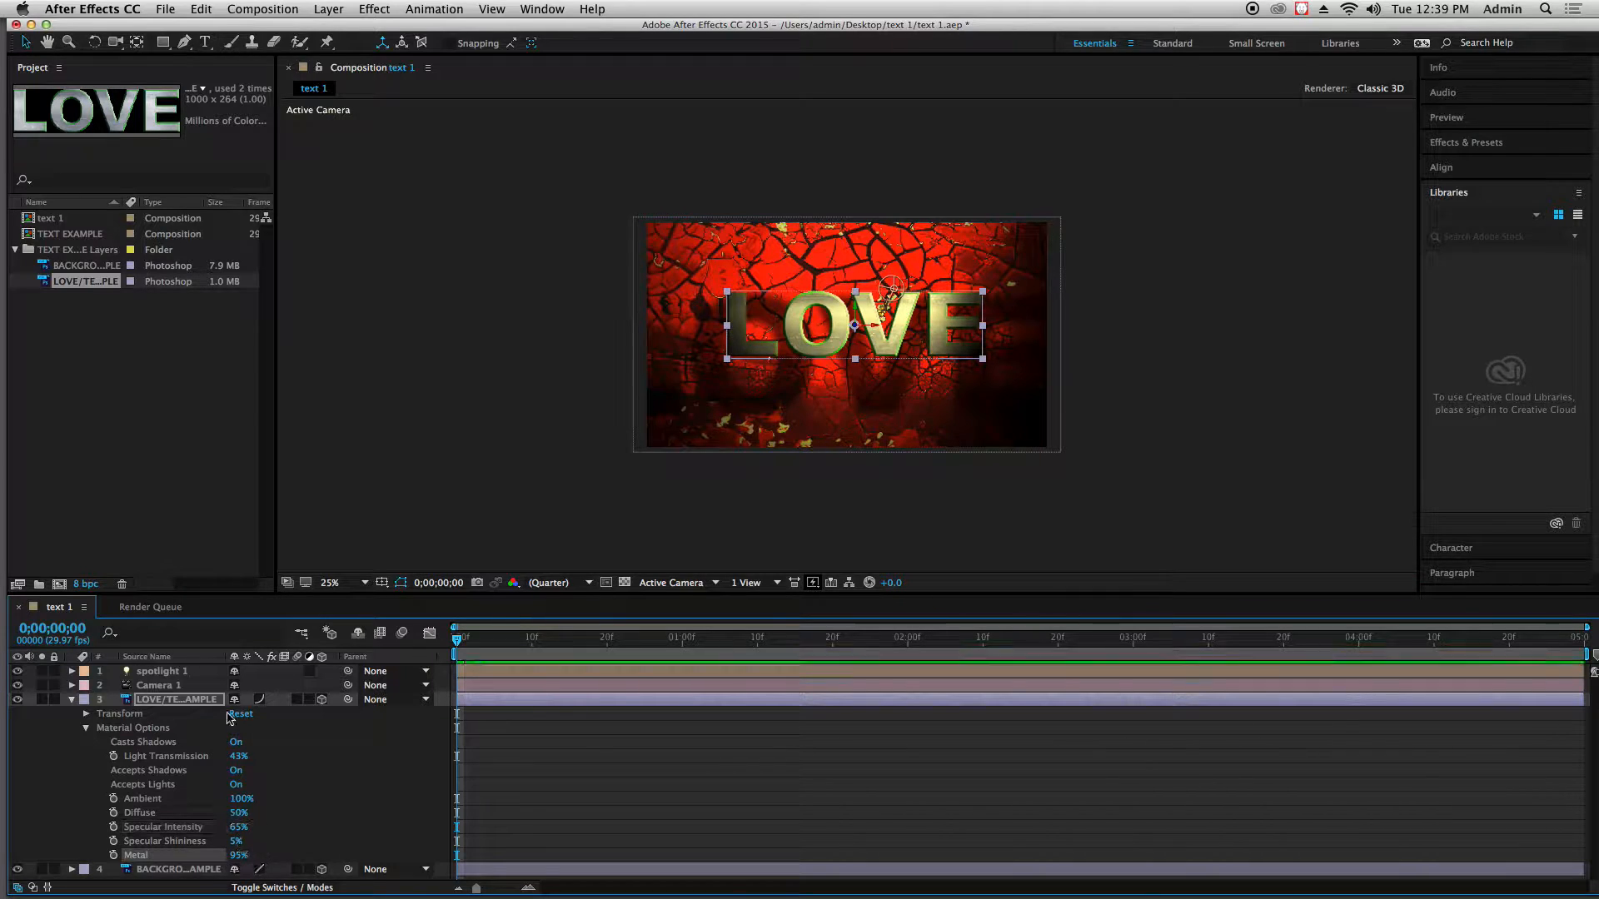
pyautogui.click(86, 729)
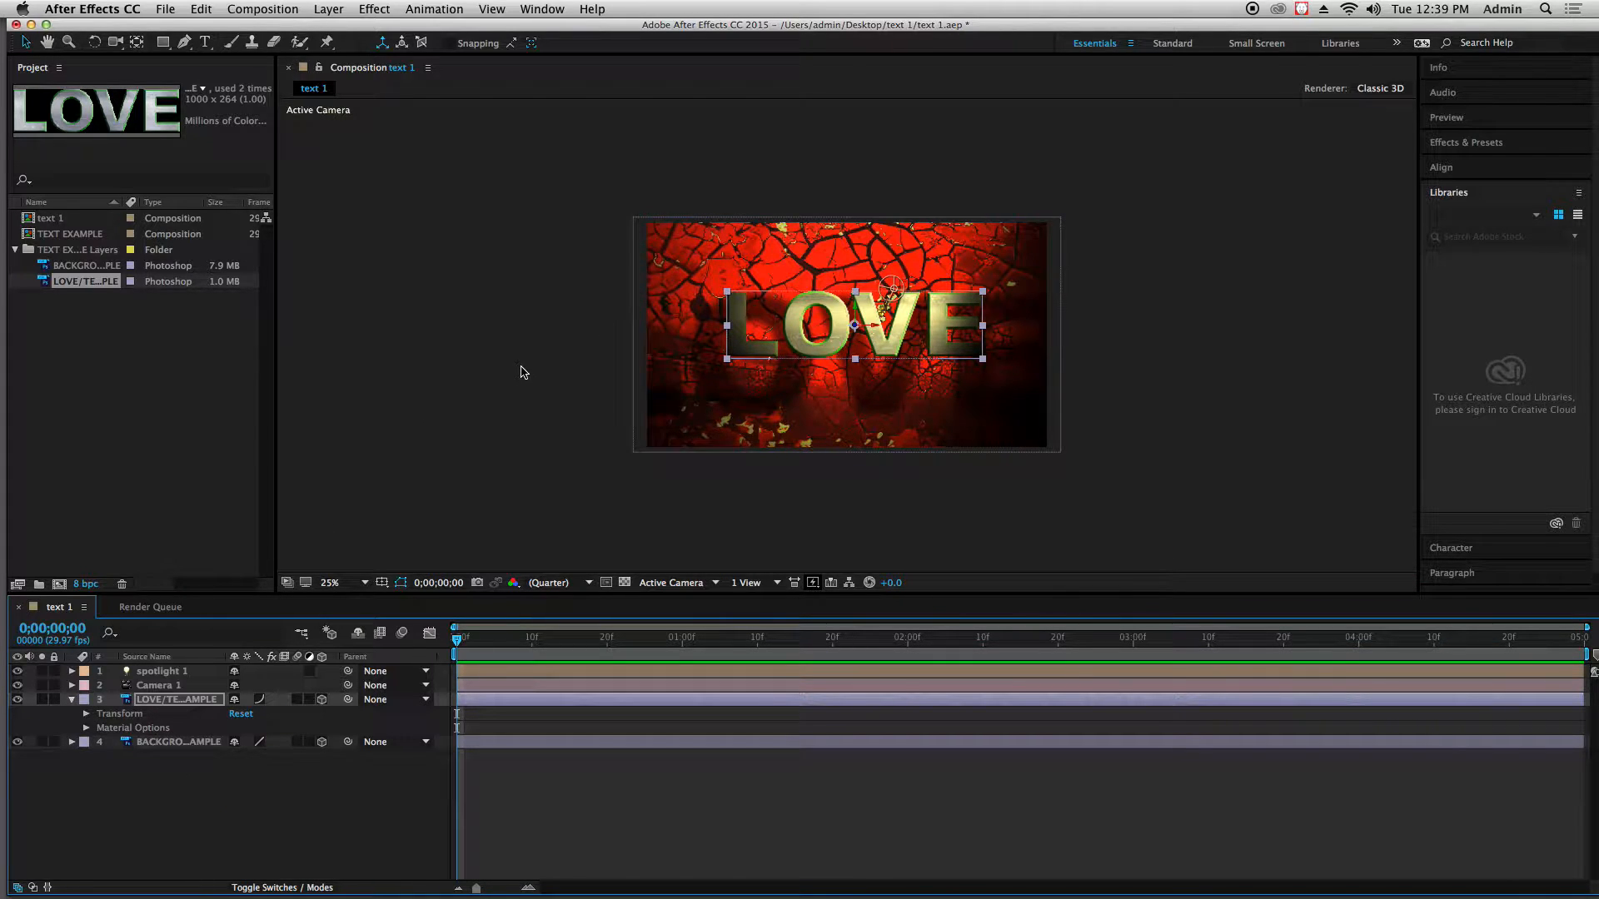
# In the Material Options of the background layer, turn Casts Shadows on and set Light Transmission to 39%
pyautogui.click(71, 742)
pyautogui.click(86, 771)
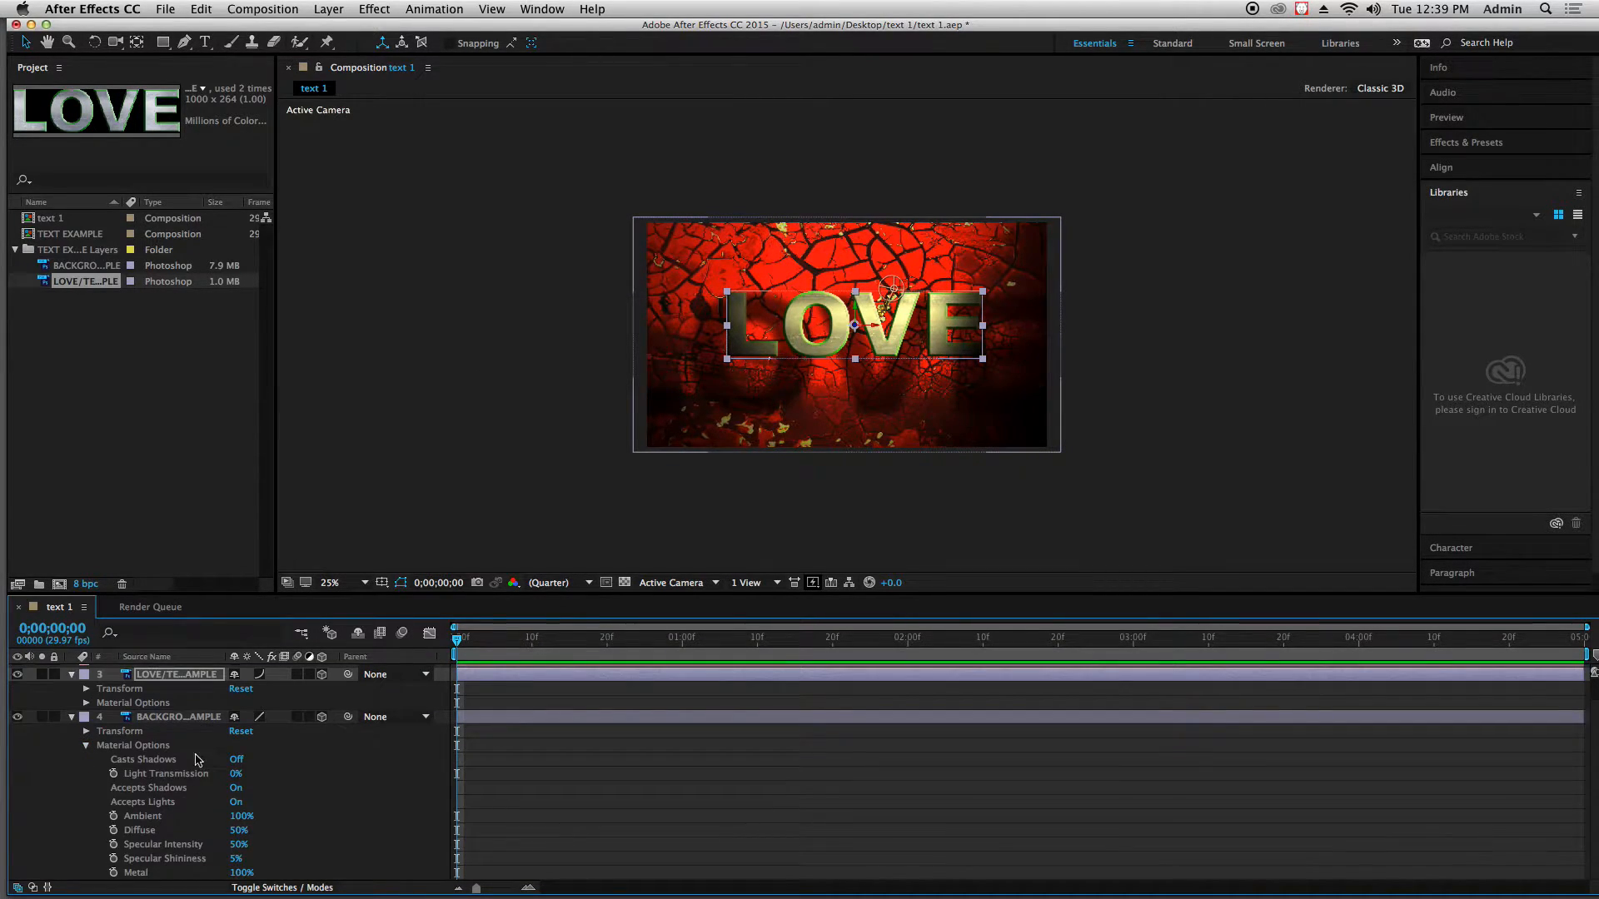
pyautogui.click(237, 760)
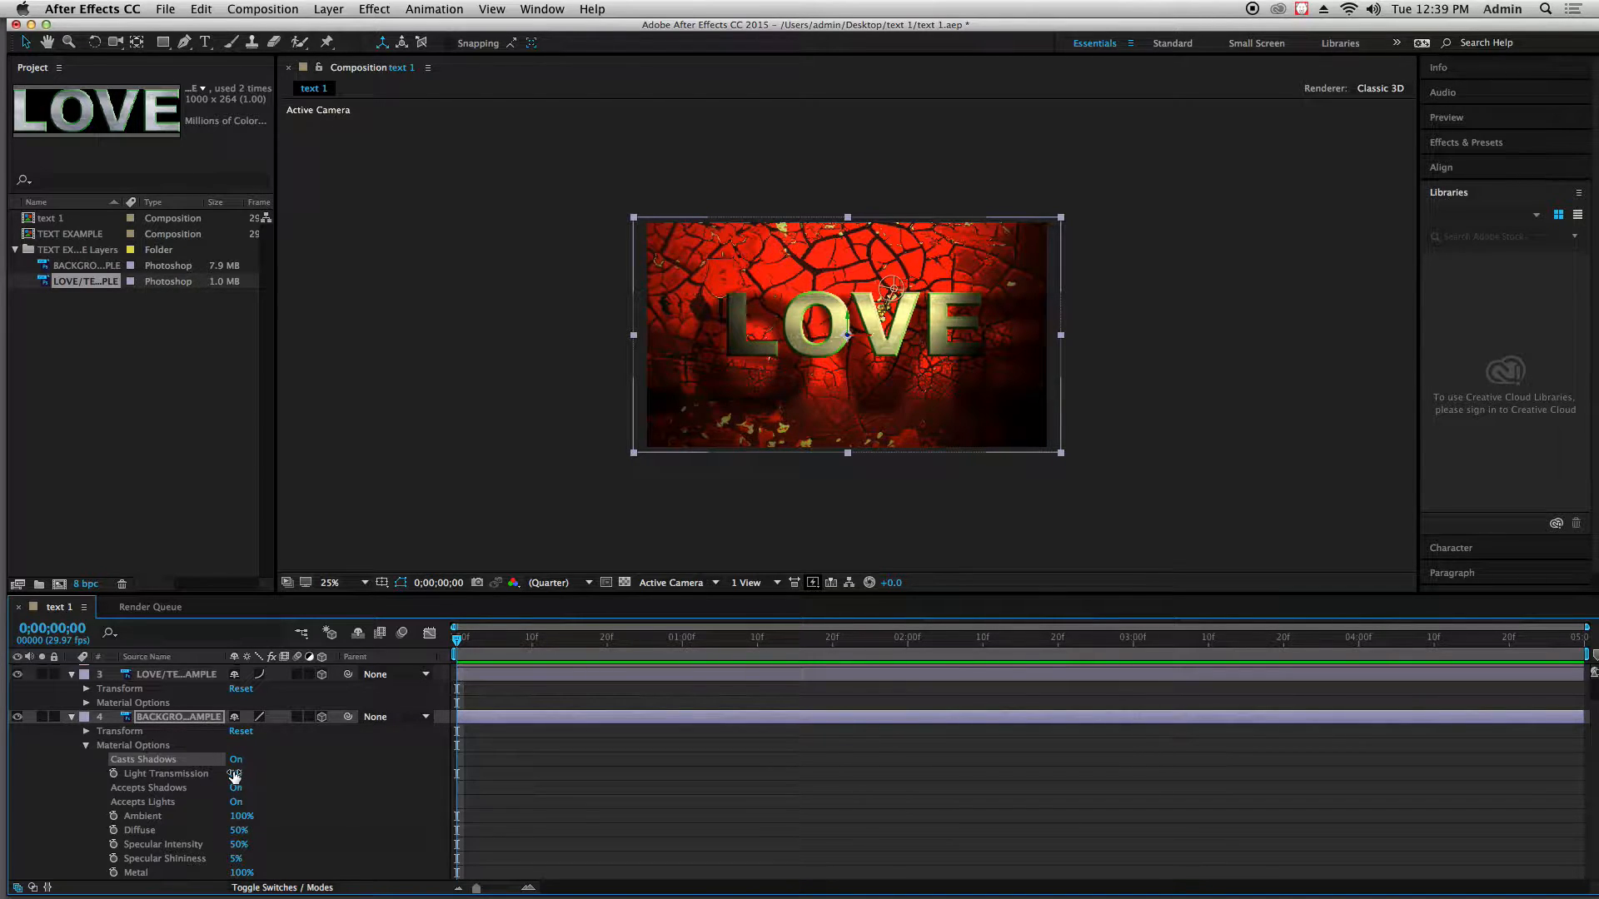
pyautogui.moveTo(237, 774); pyautogui.dragTo(275, 774)
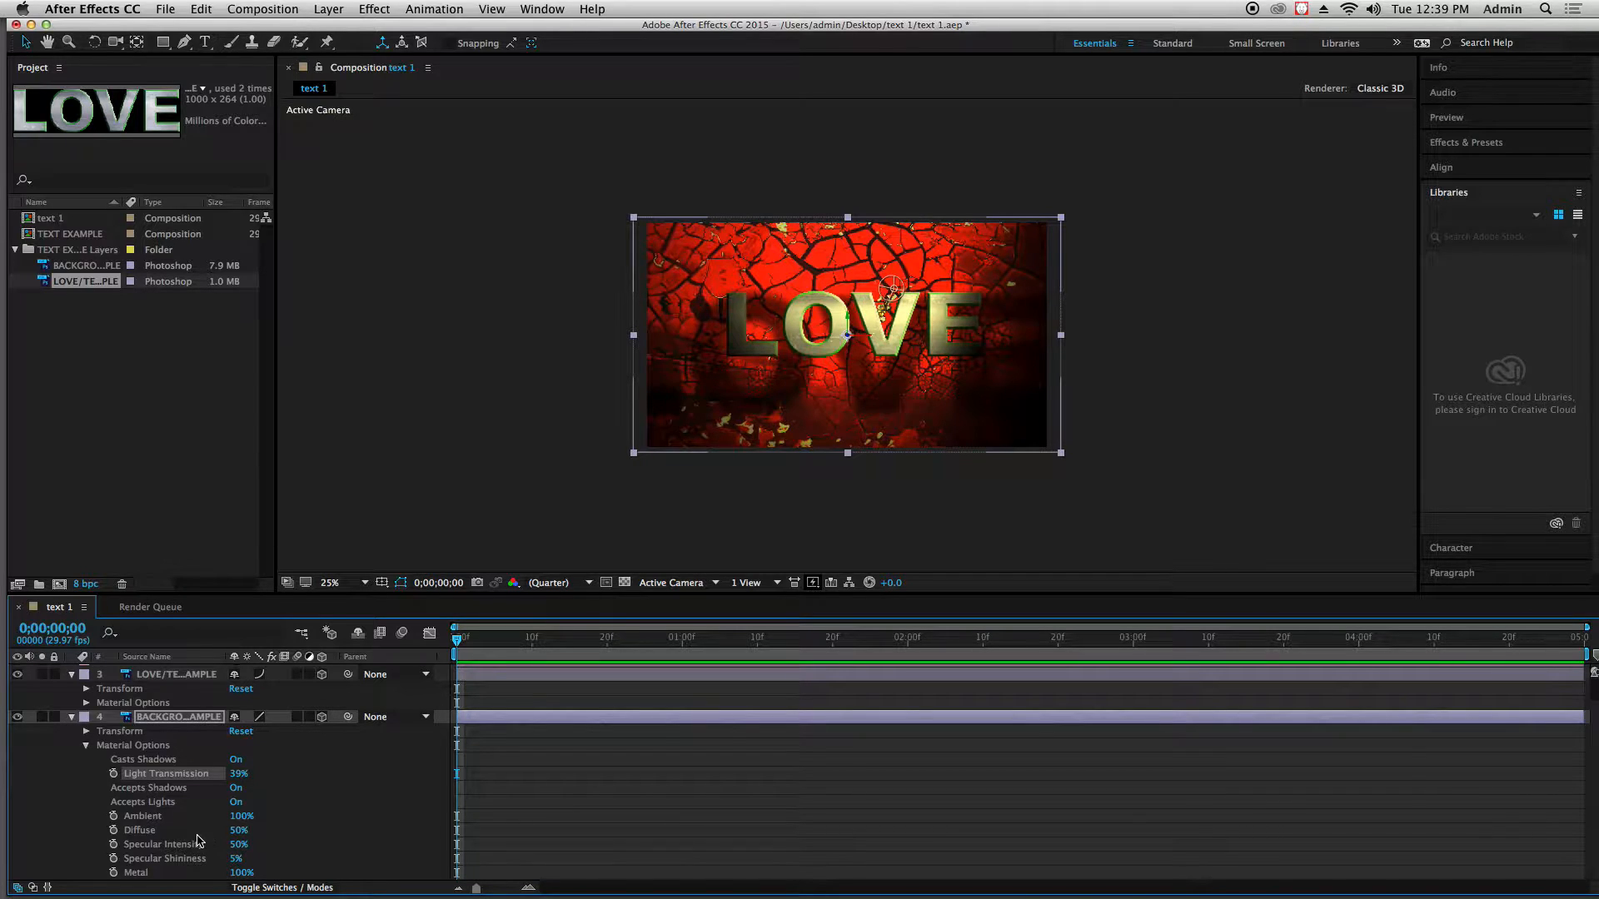
# Set the background layer's Specular Intensity to 68% and Metal to 89%, clear the selection, and collapse both Photoshop layers
pyautogui.click(208, 816)
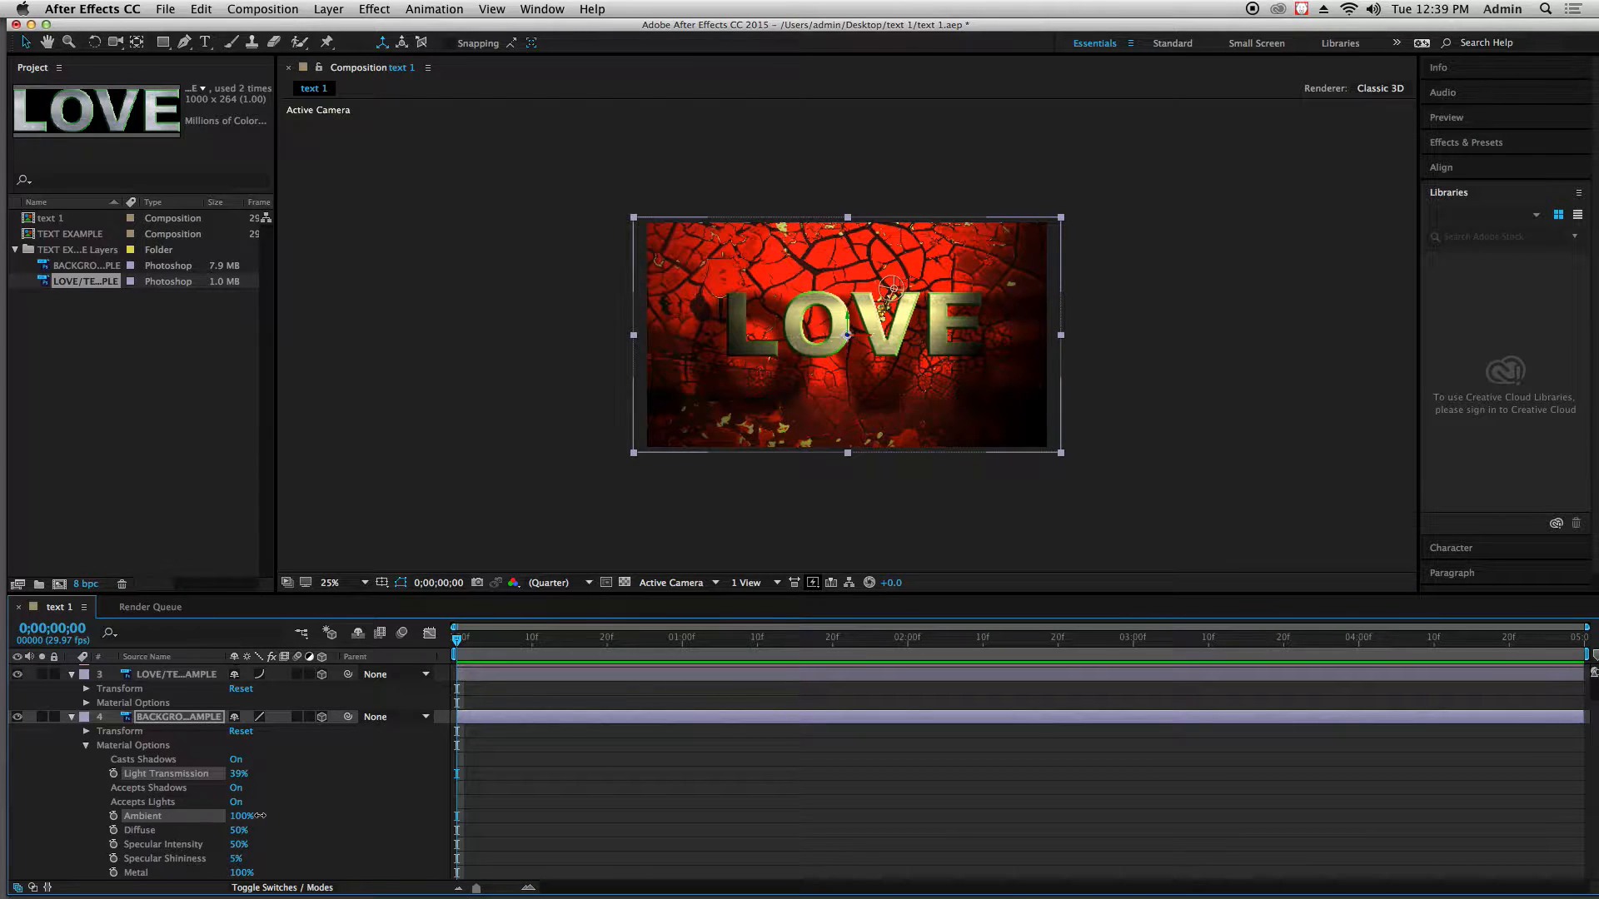
pyautogui.moveTo(239, 845)
pyautogui.mouseDown()
pyautogui.moveTo(258, 846)
pyautogui.moveTo(214, 874)
pyautogui.moveTo(231, 870)
pyautogui.mouseUp()
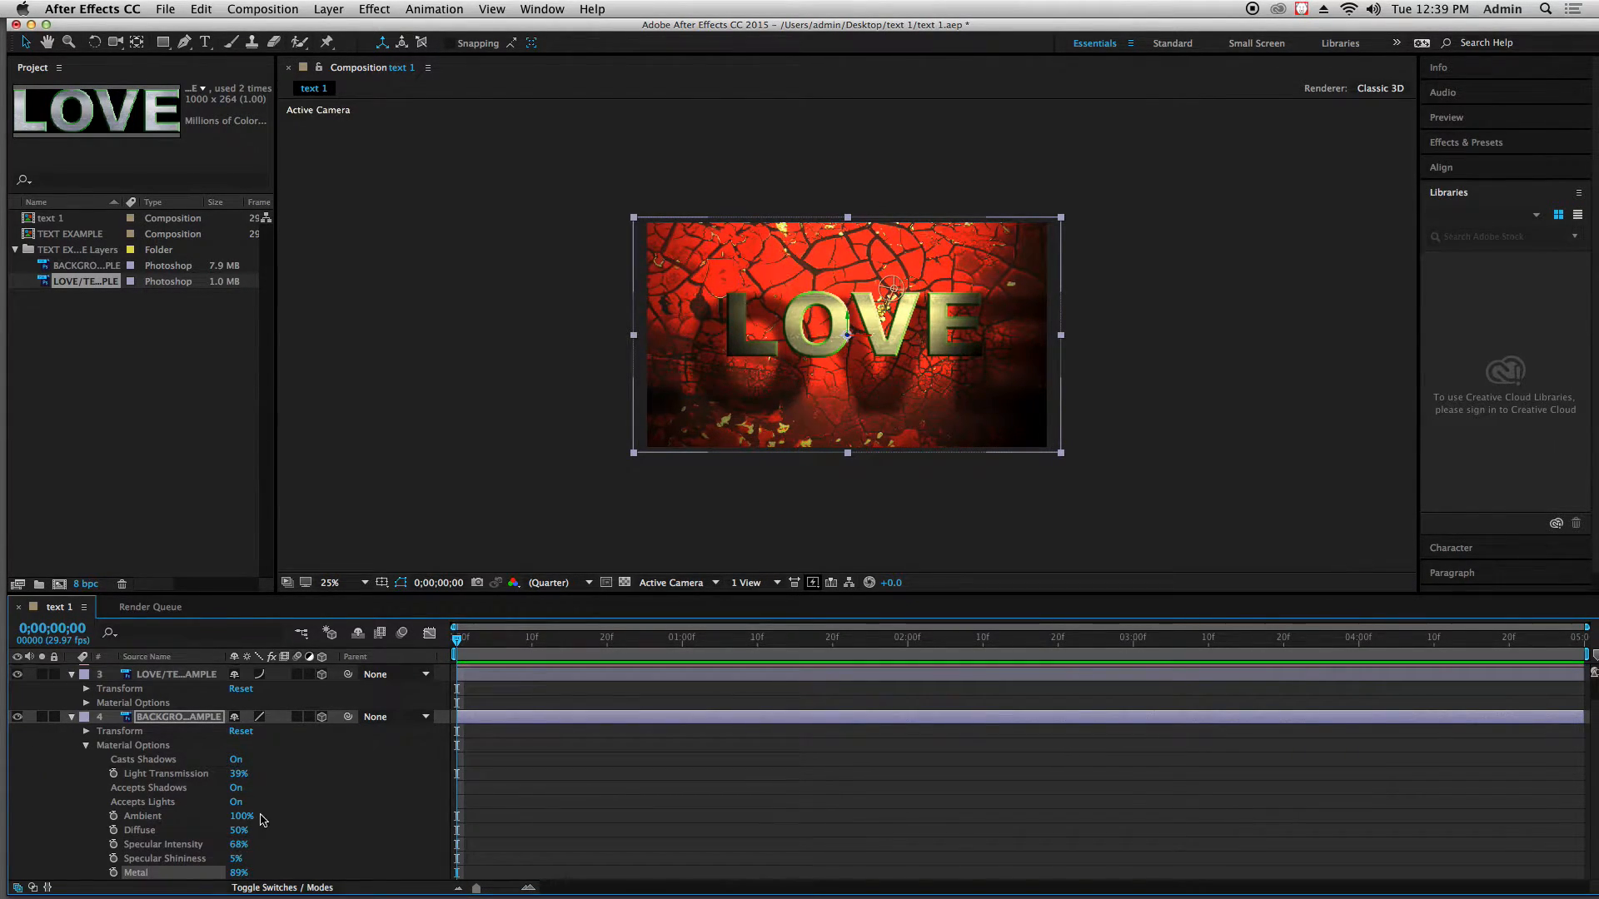
pyautogui.click(72, 718)
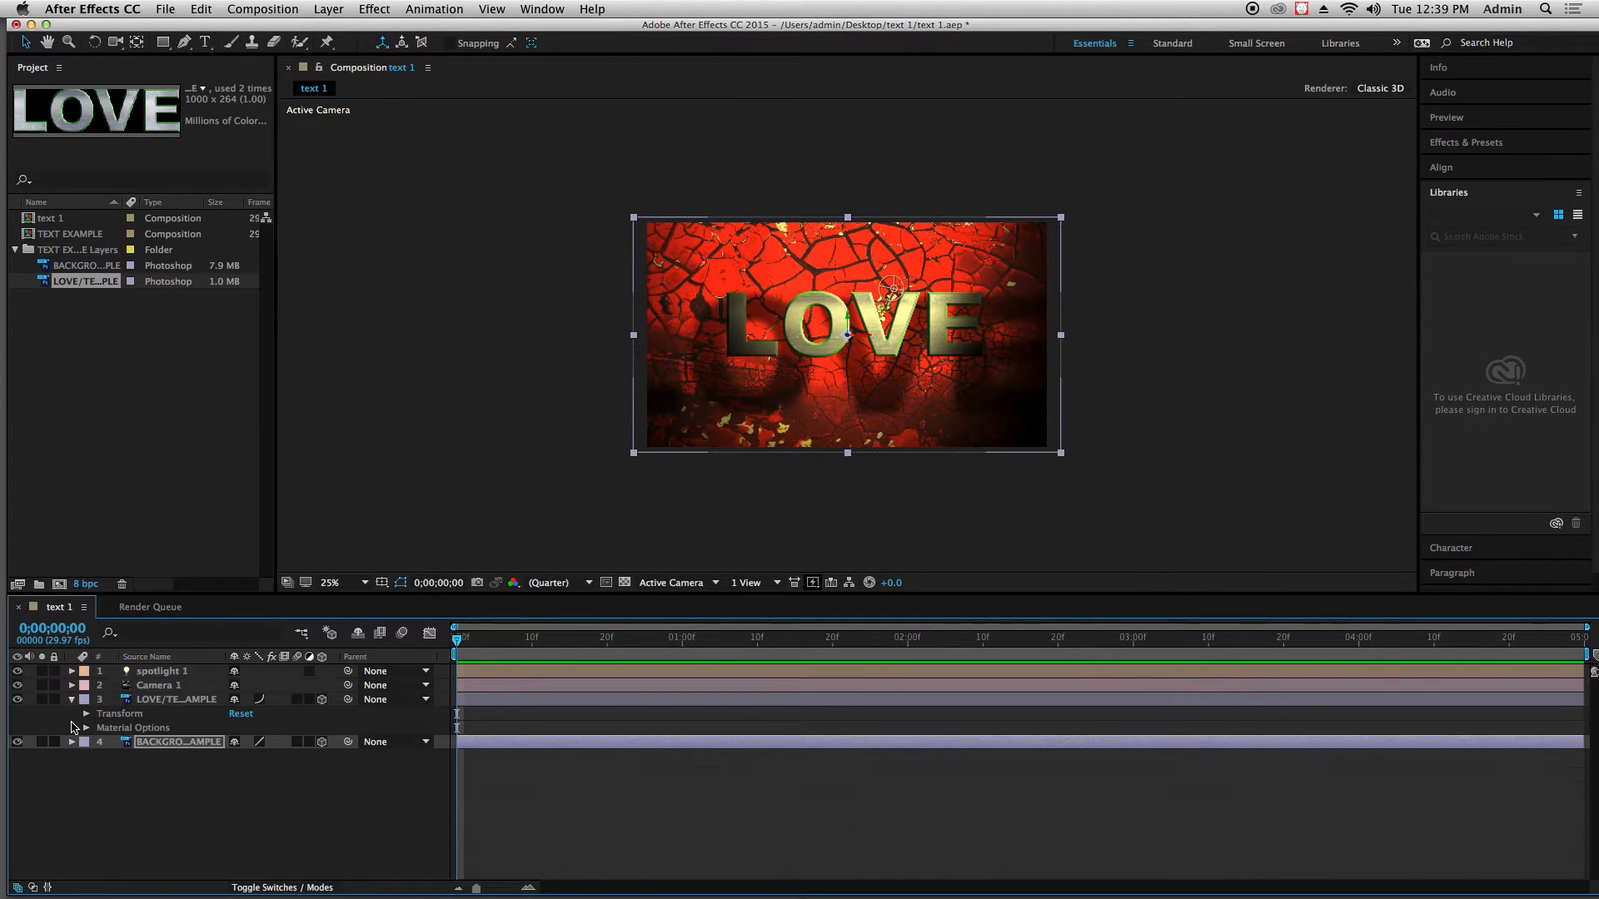
pyautogui.click(460, 433)
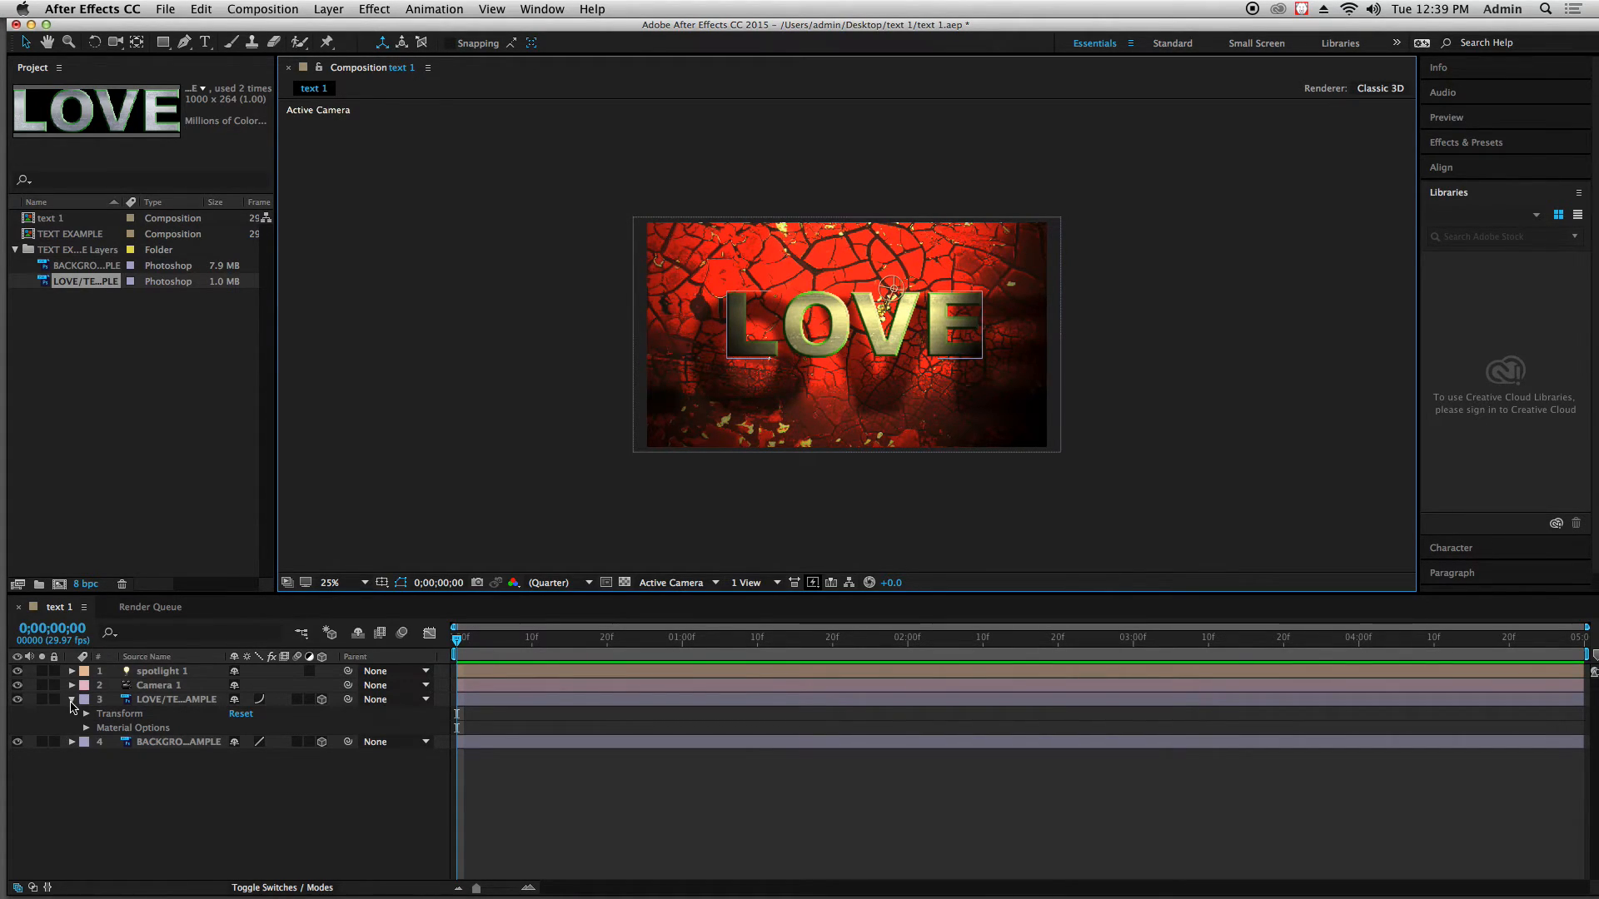
pyautogui.click(72, 699)
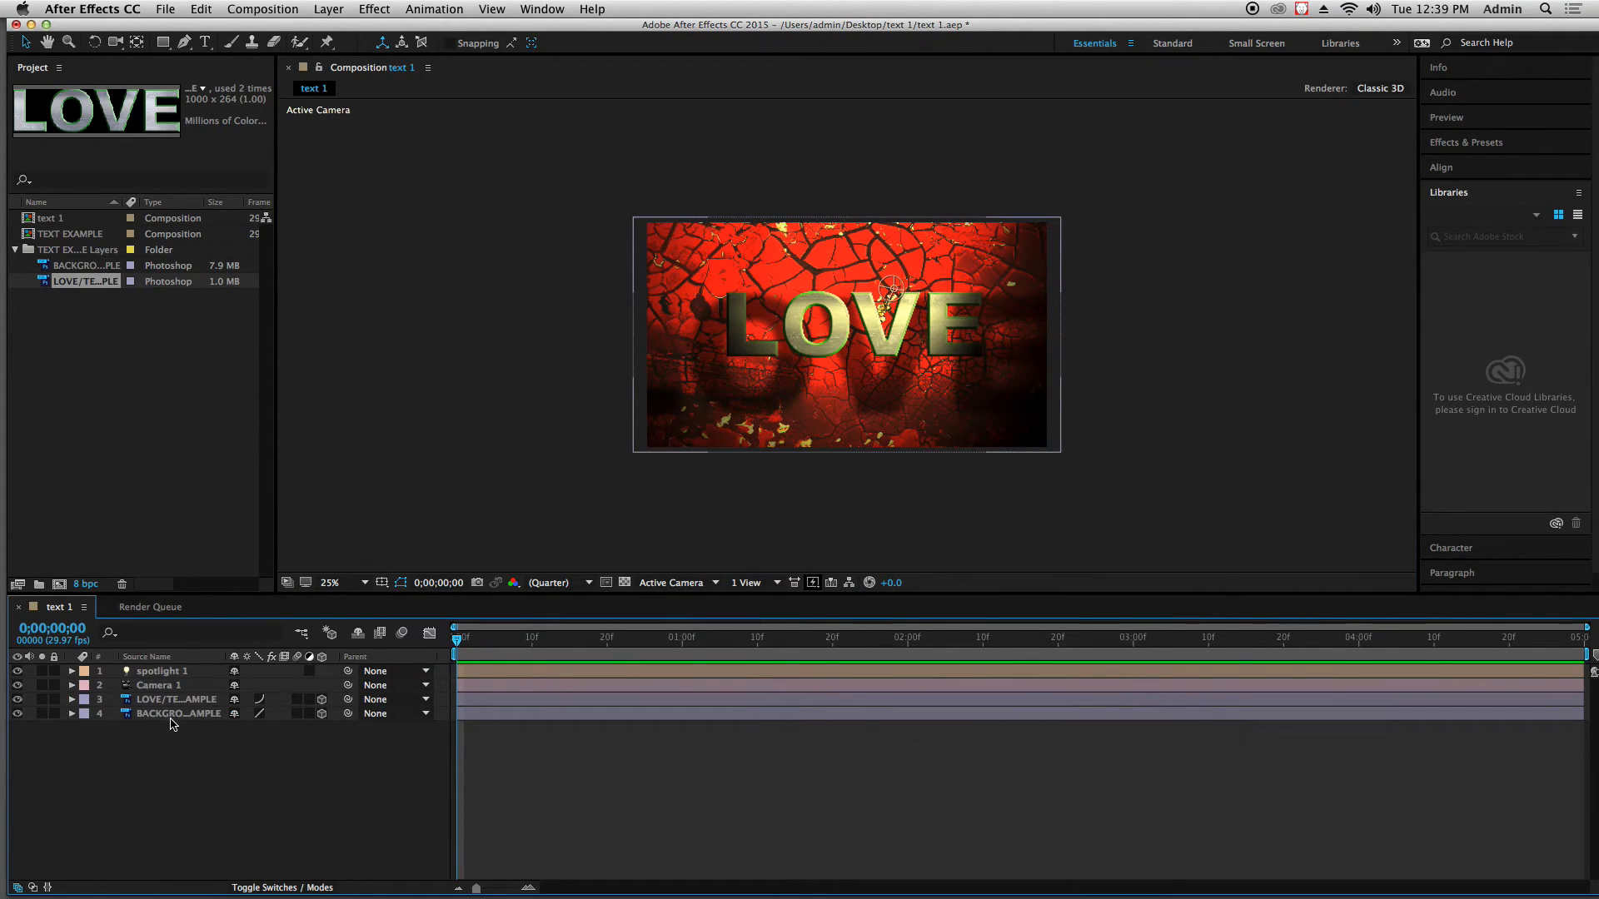